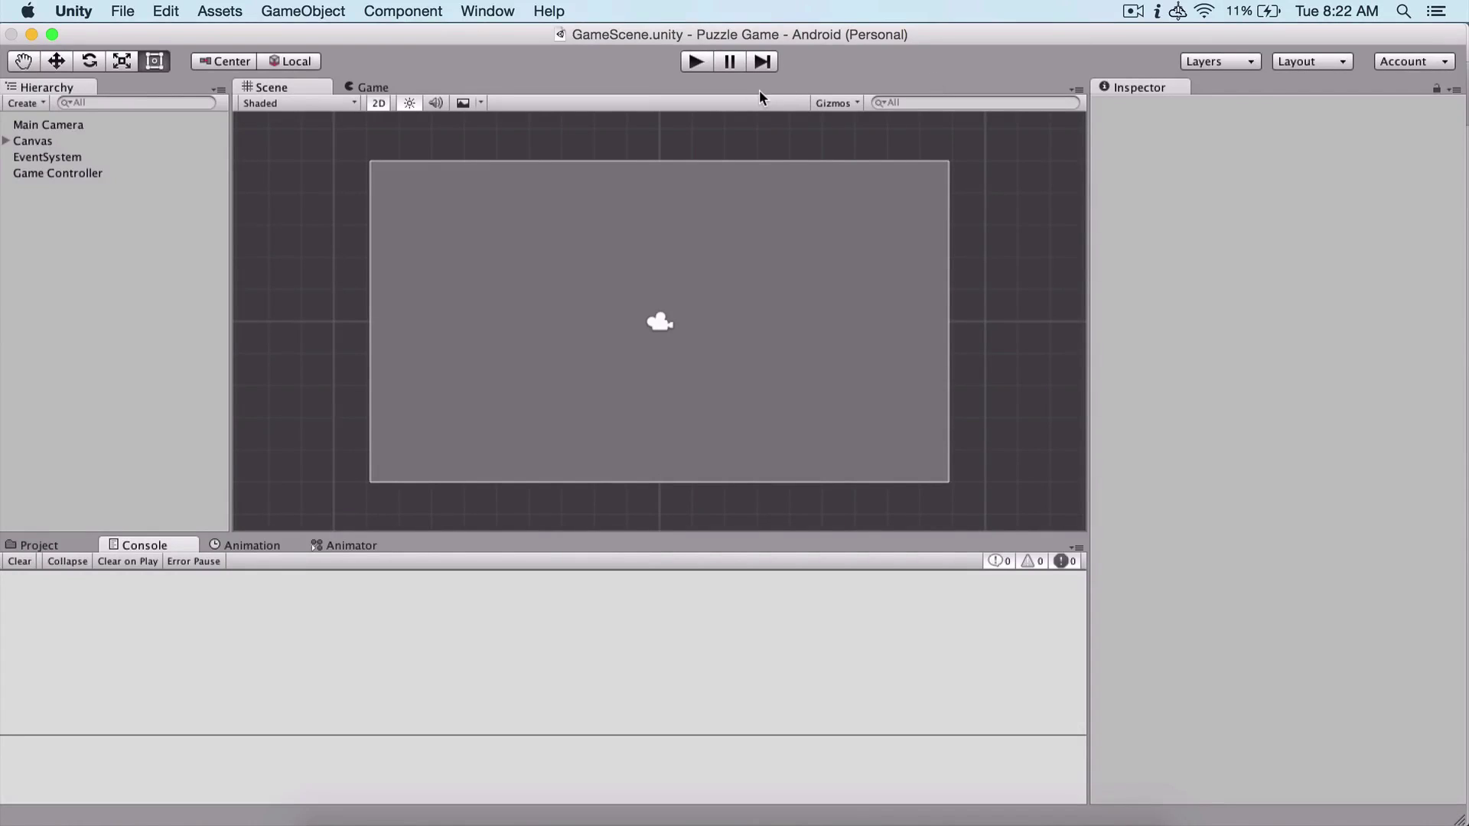
Playtest the puzzle game, flipping tiles and matching the pair of cupcakes
{"action": "left_click", "coordinate": [695, 63]}
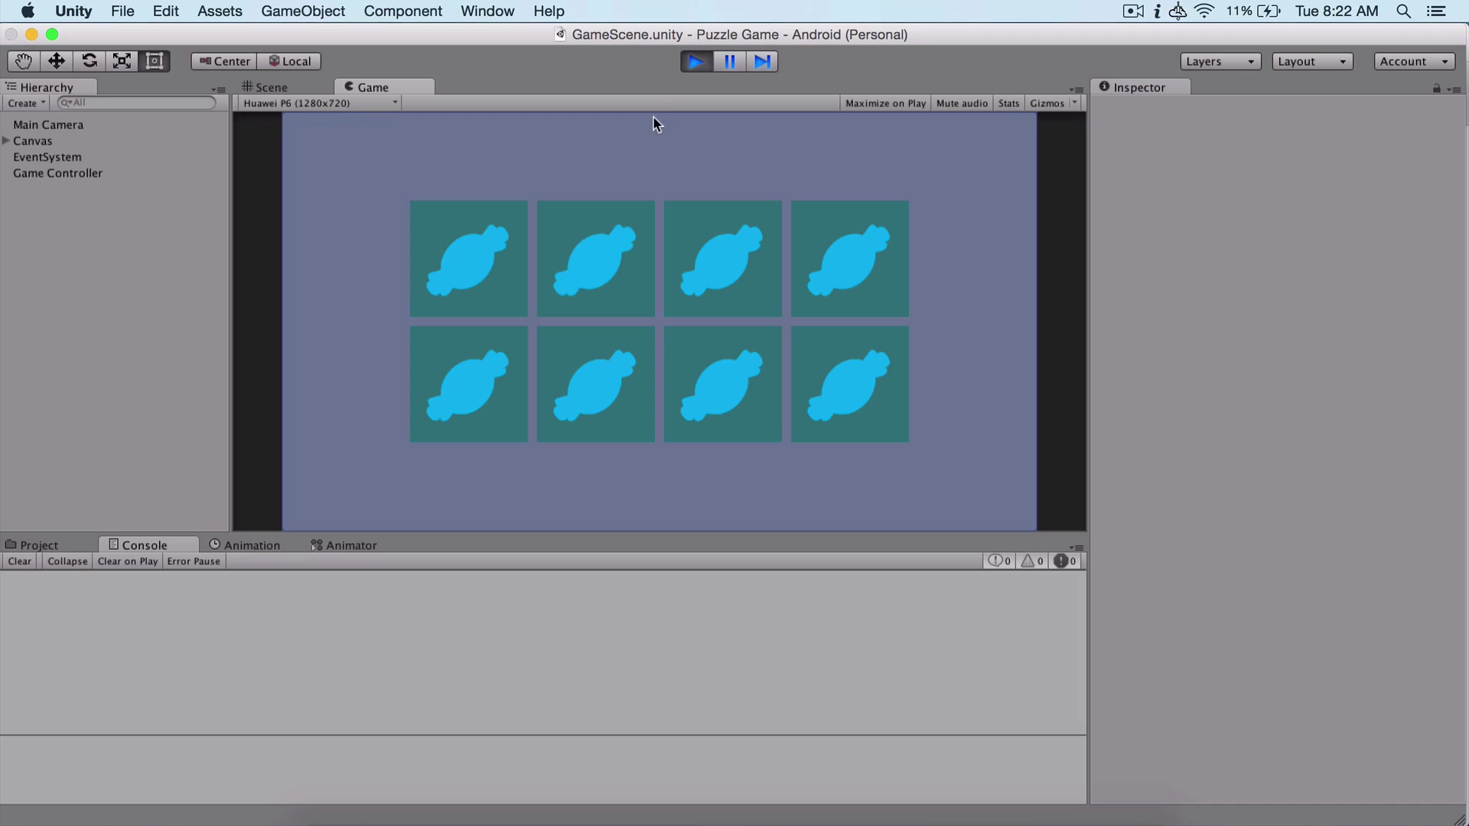
{"action": "left_click", "coordinate": [693, 63]}
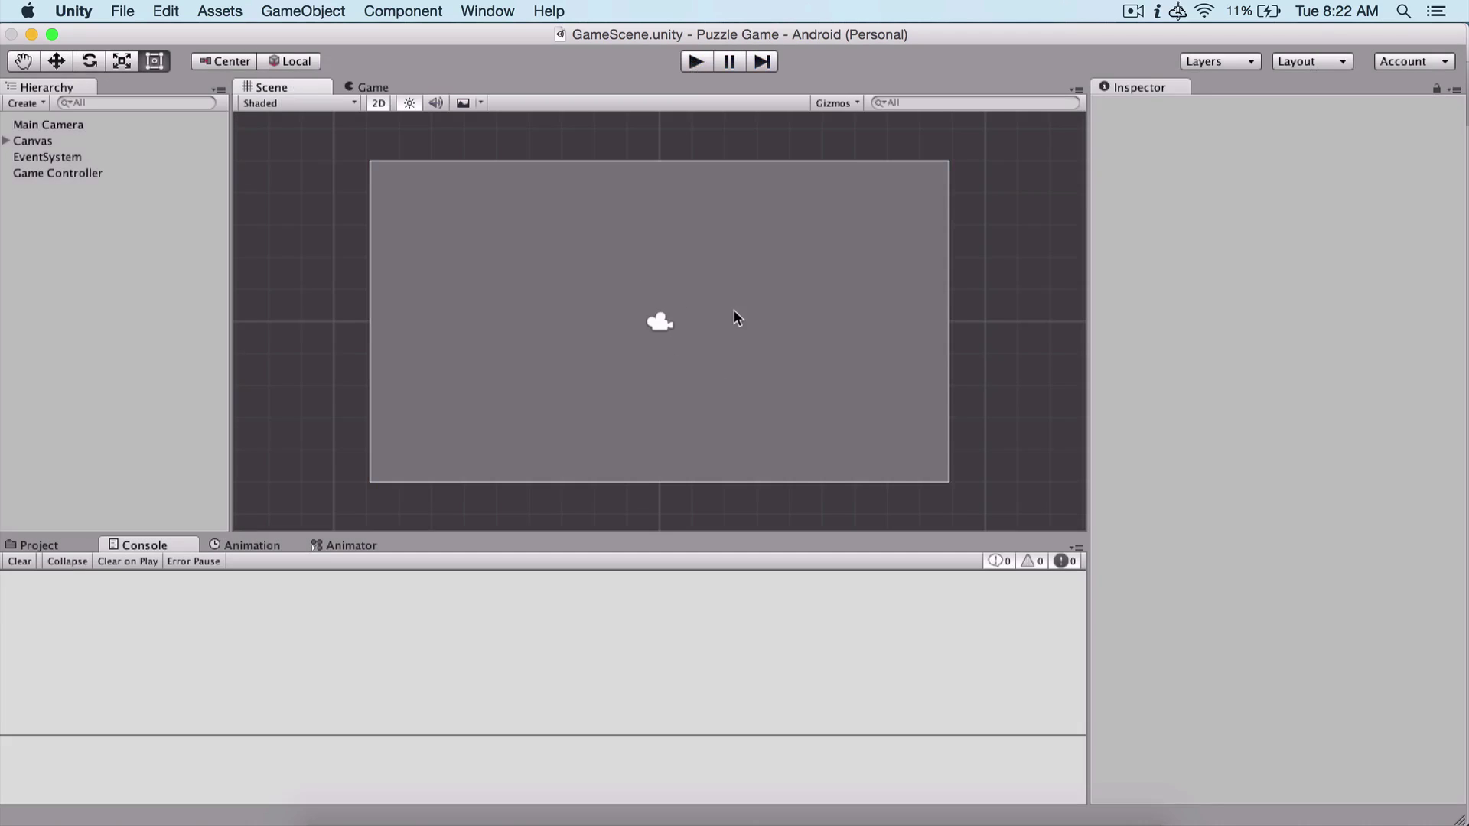
{"action": "left_click", "coordinate": [687, 69]}
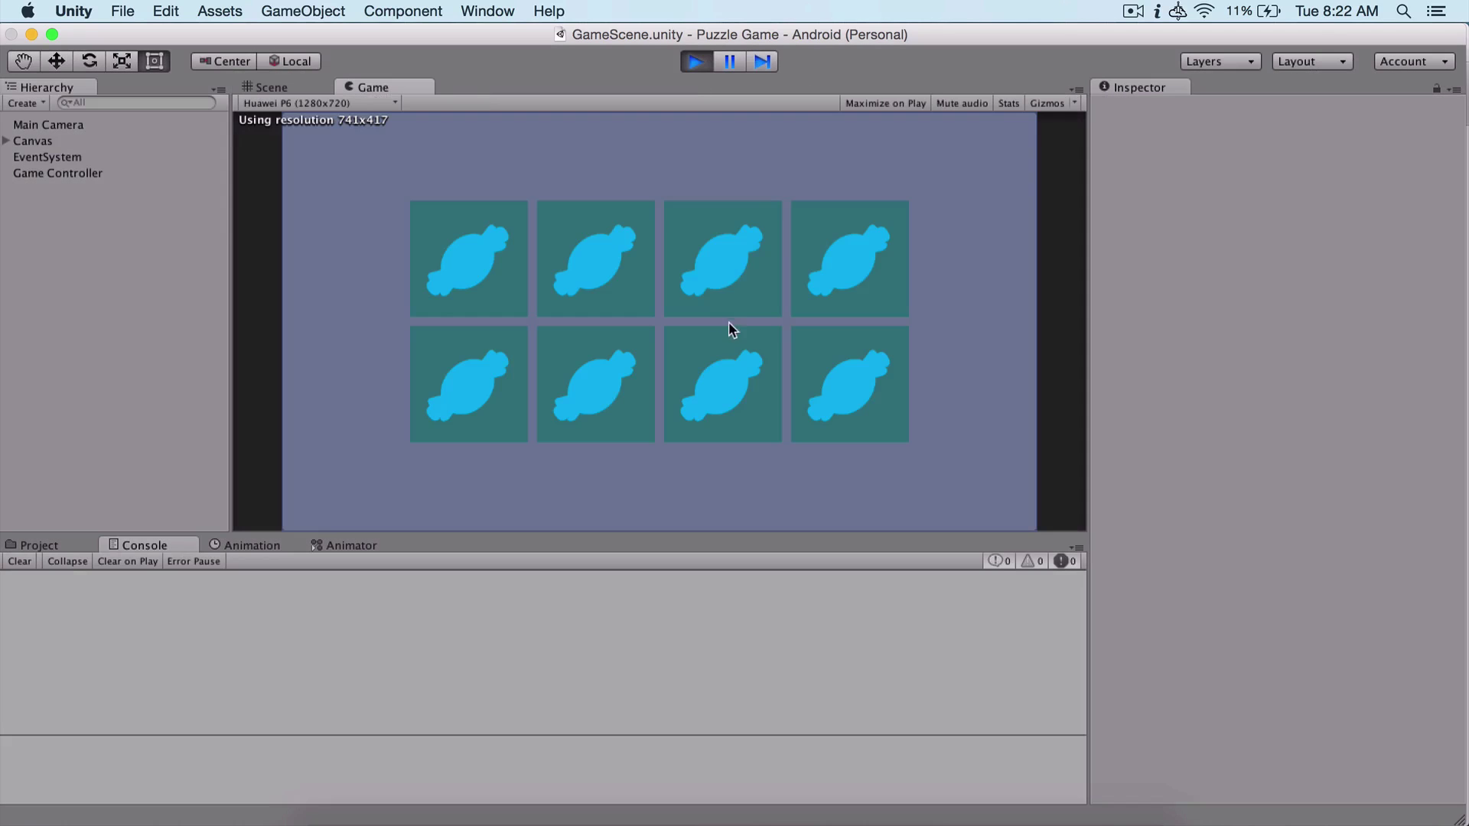
{"action": "left_click", "coordinate": [501, 266]}
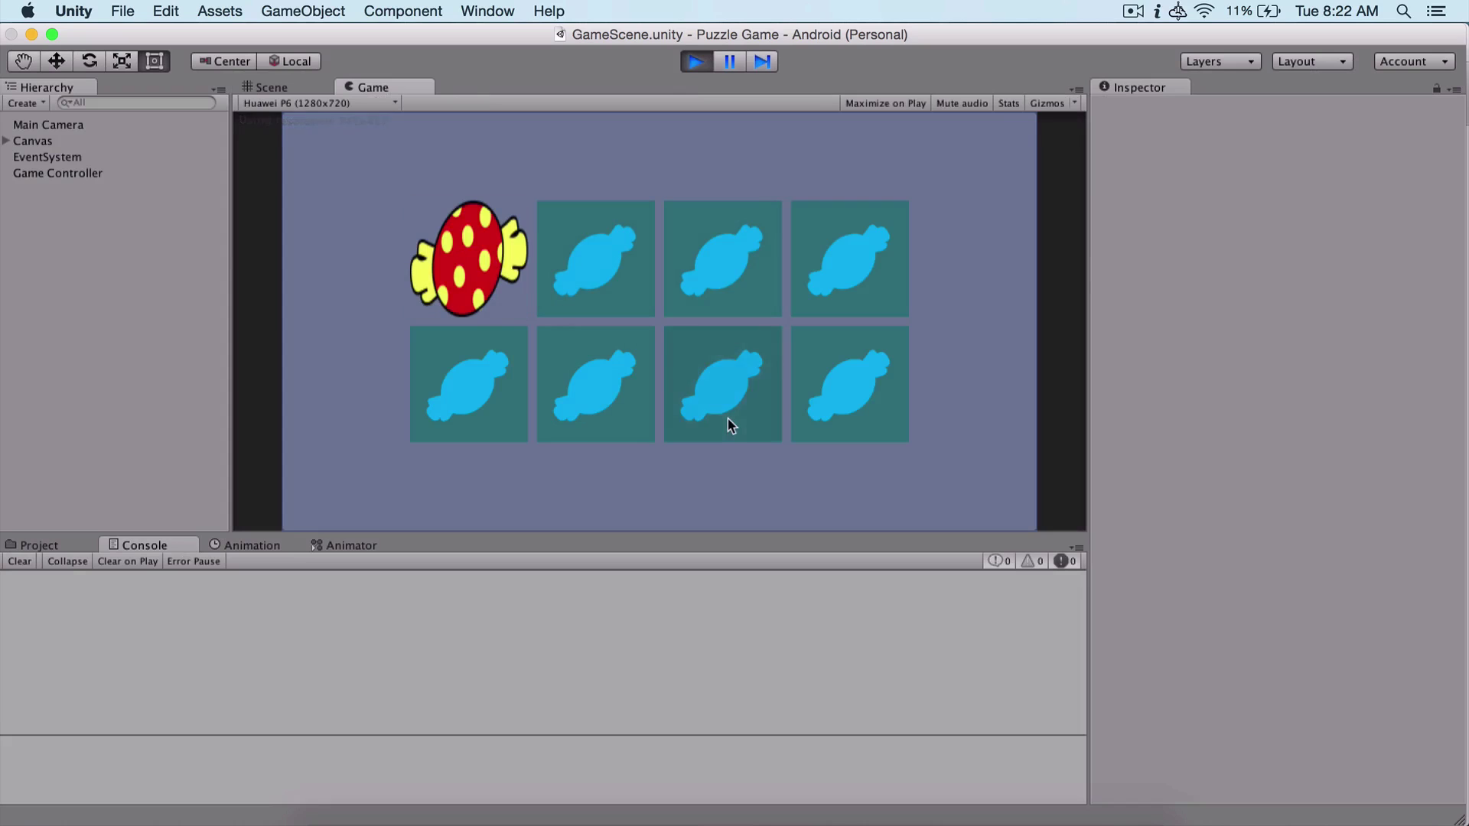
{"action": "left_click", "coordinate": [727, 423]}
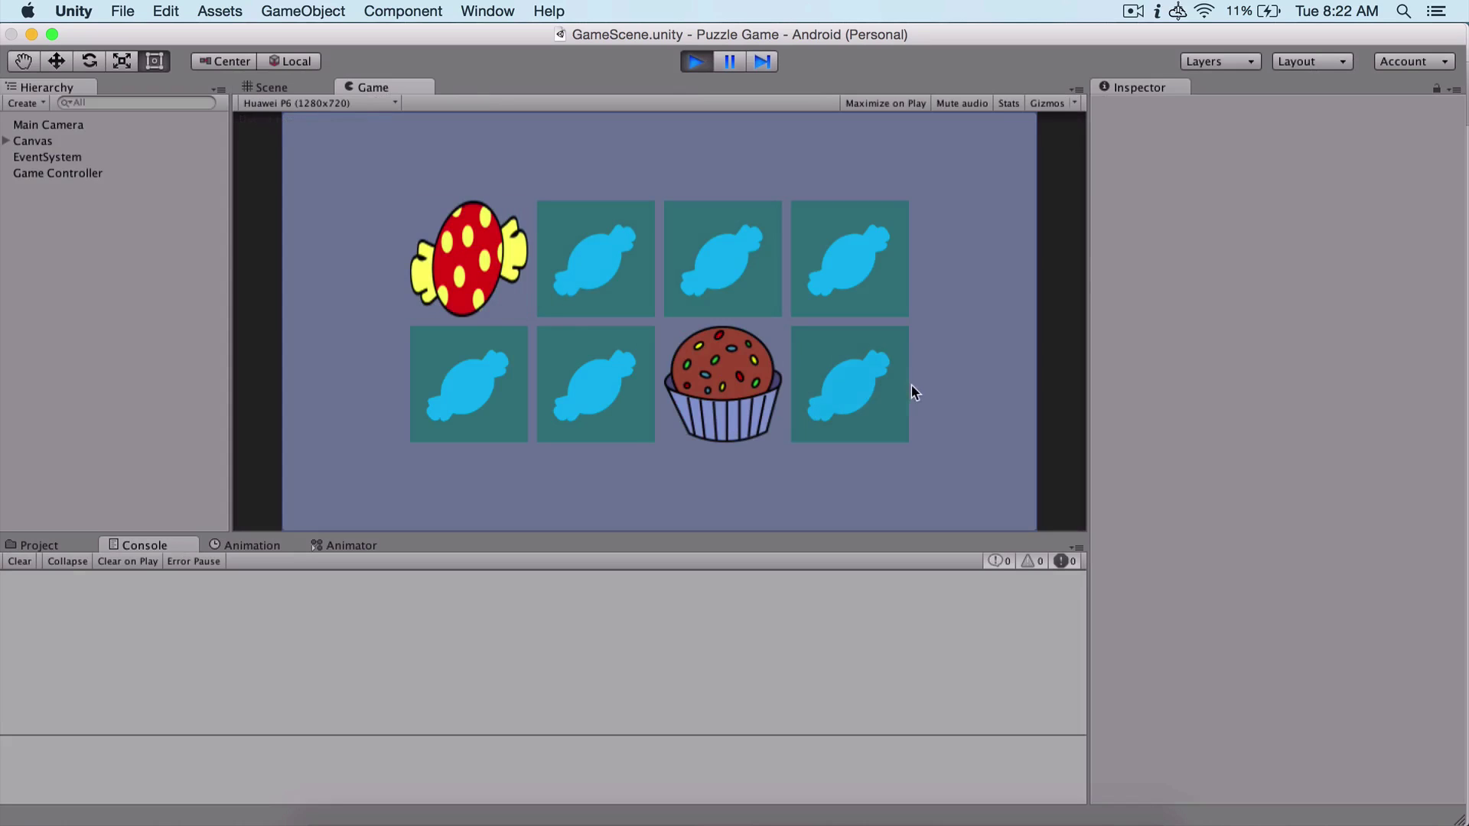
{"action": "left_click", "coordinate": [854, 234]}
{"action": "left_click", "coordinate": [774, 289]}
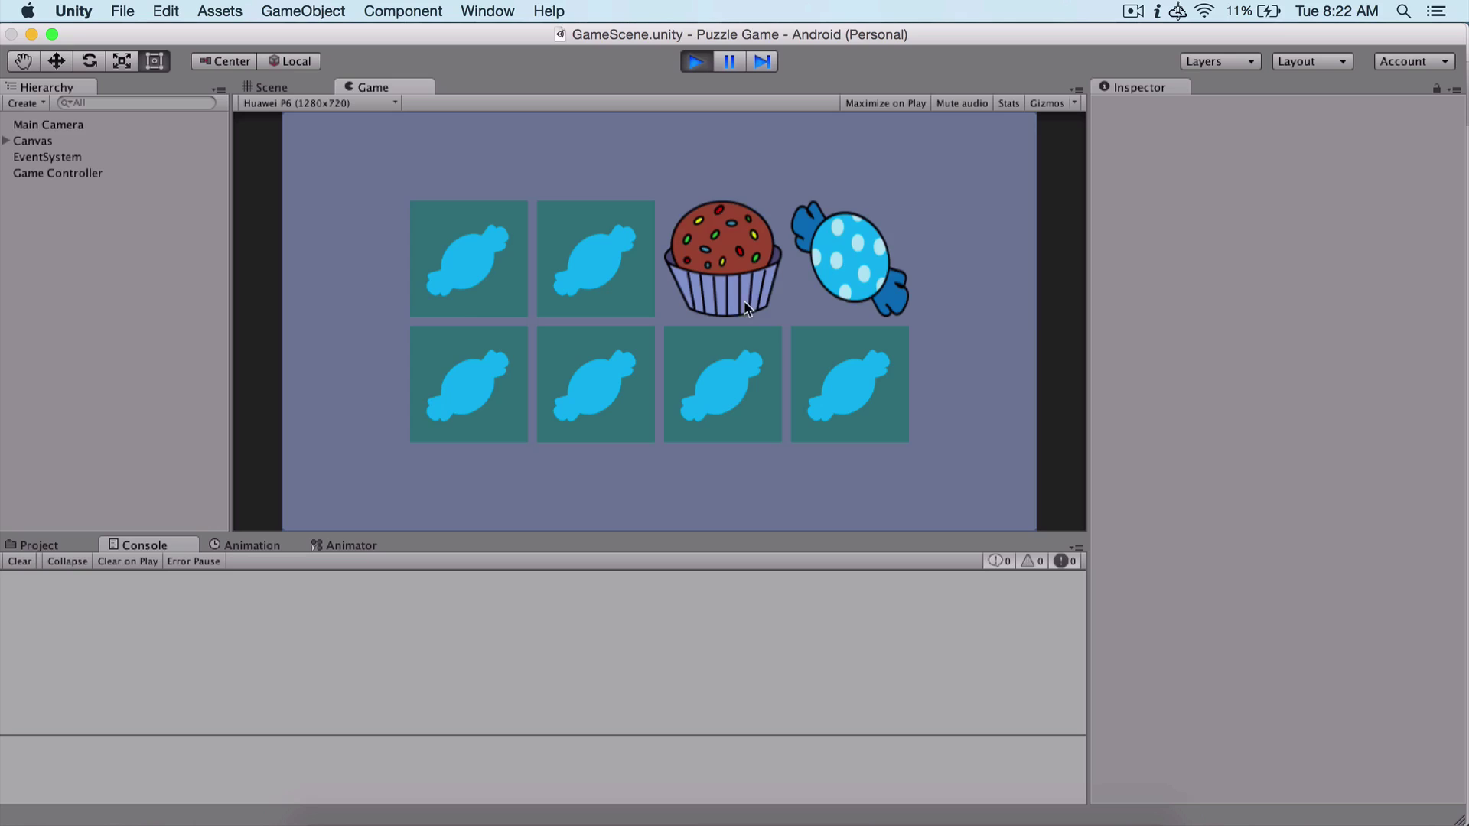
{"action": "left_click", "coordinate": [725, 291]}
{"action": "left_click", "coordinate": [740, 369]}
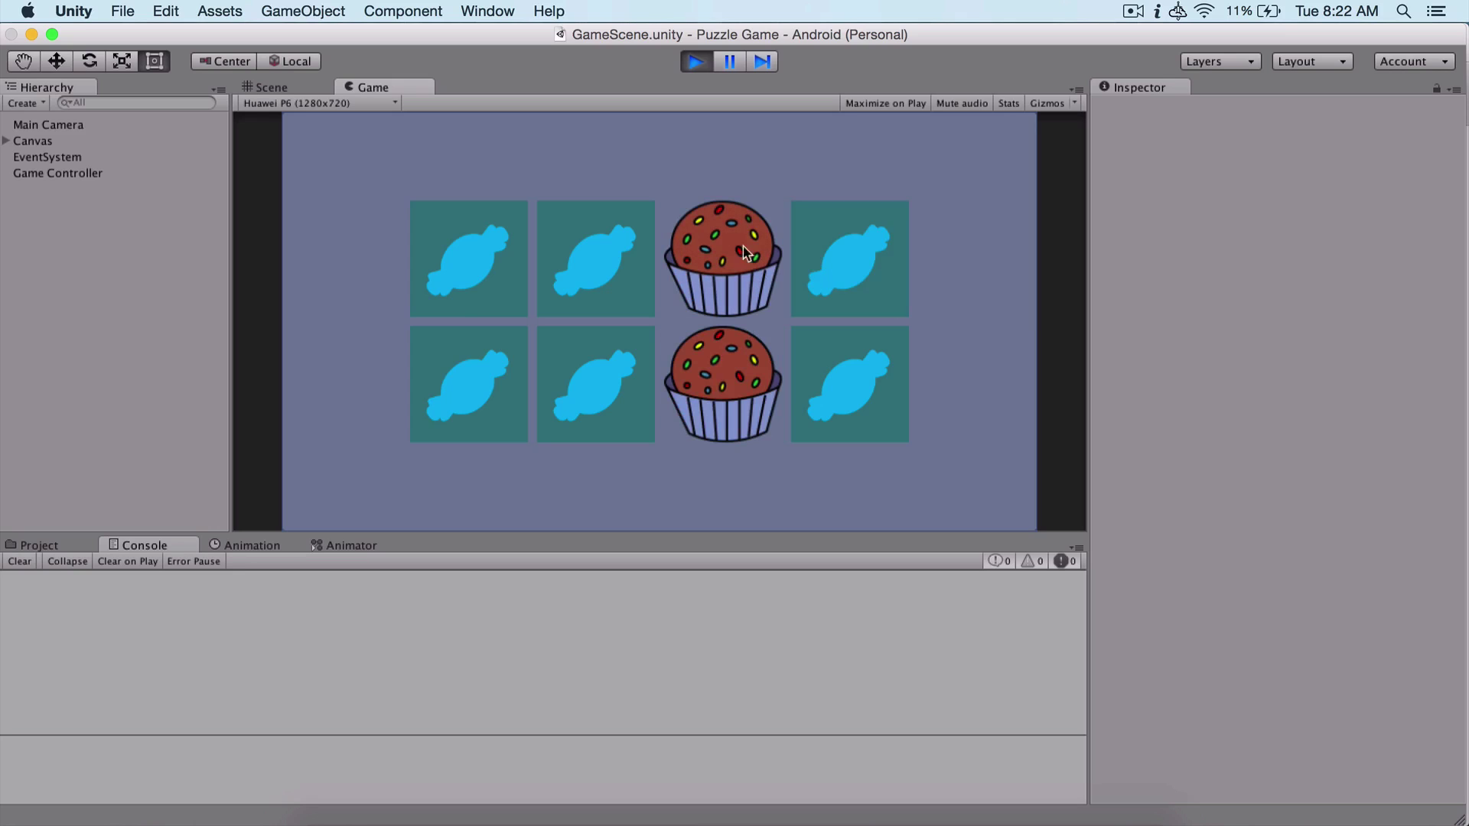
Match the remaining candy pairs to finish the game, clear the log, and stop play mode
{"action": "left_click", "coordinate": [620, 256]}
{"action": "left_click", "coordinate": [818, 390]}
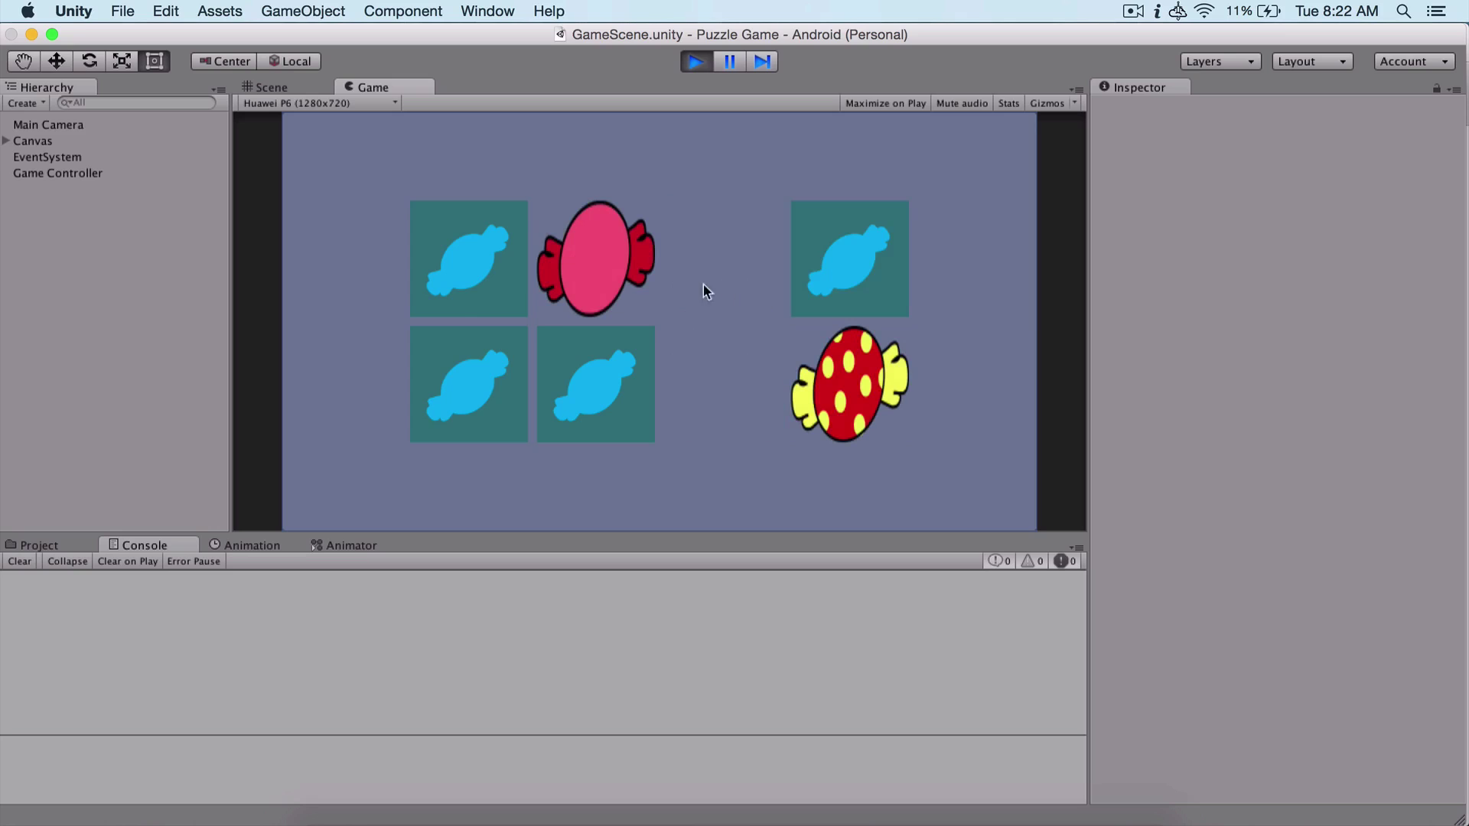
{"action": "left_click", "coordinate": [488, 277]}
{"action": "left_click", "coordinate": [638, 310]}
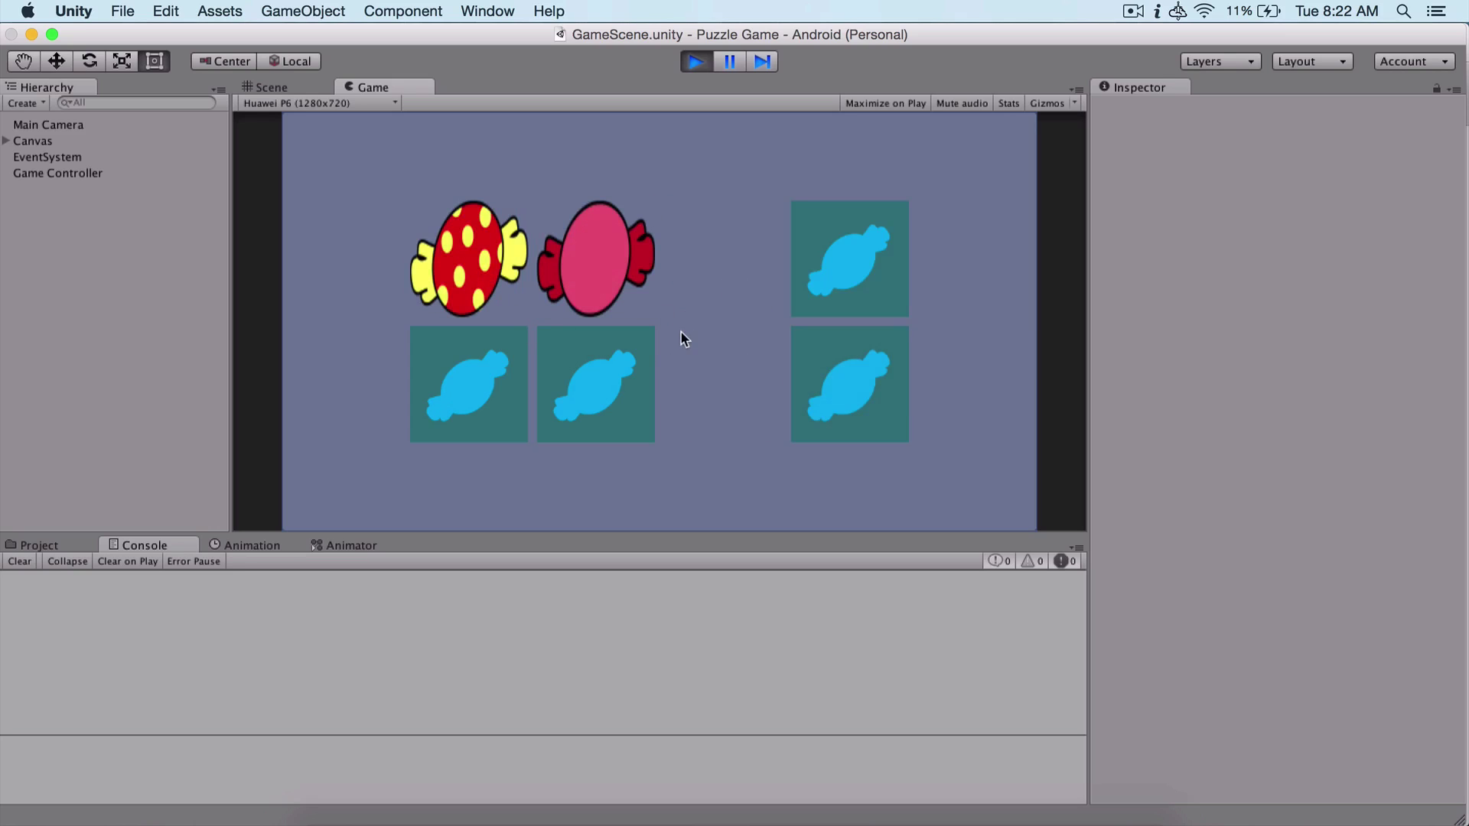
{"action": "left_click", "coordinate": [795, 382]}
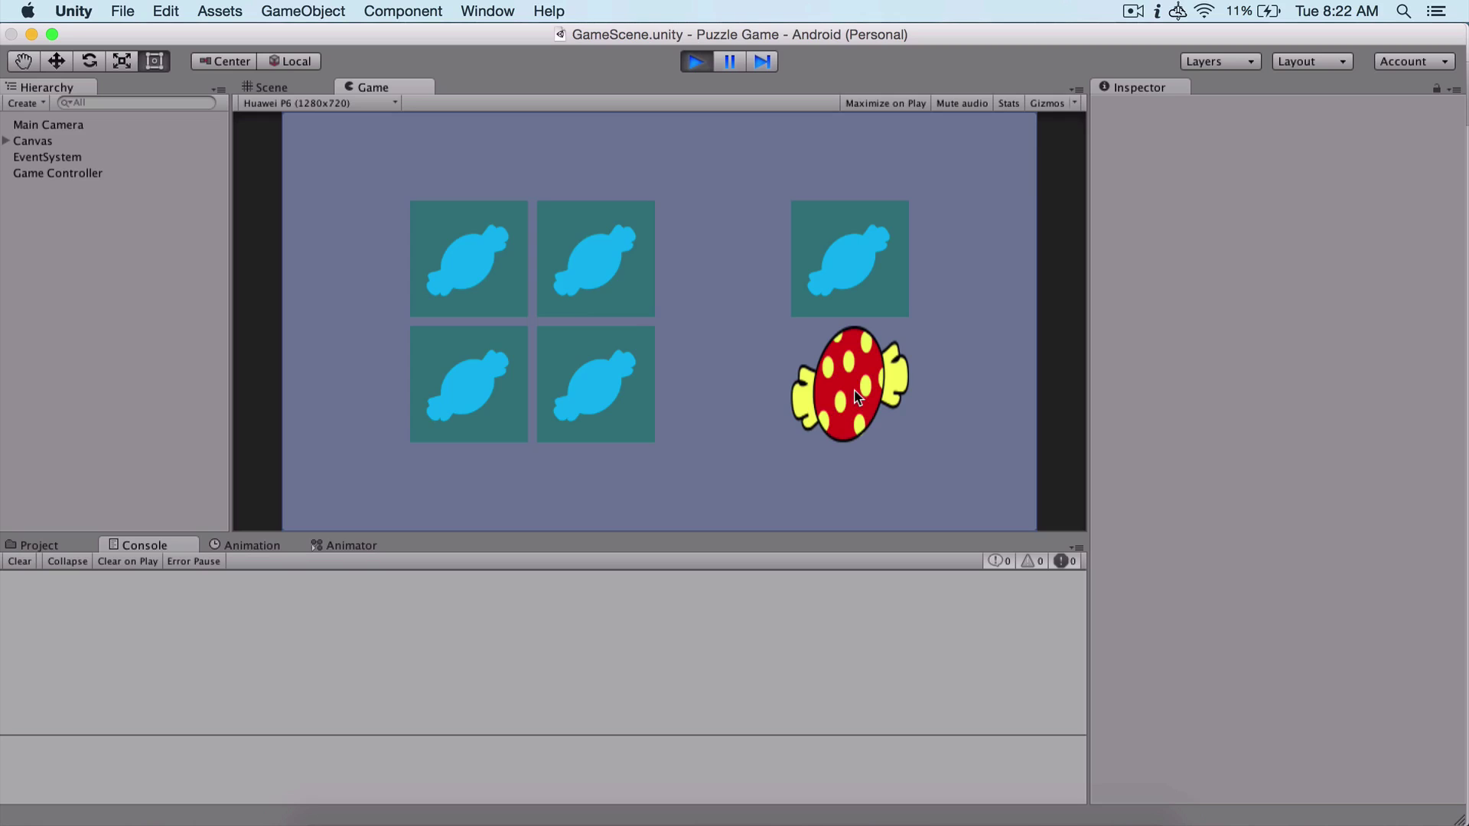
{"action": "left_click", "coordinate": [508, 267]}
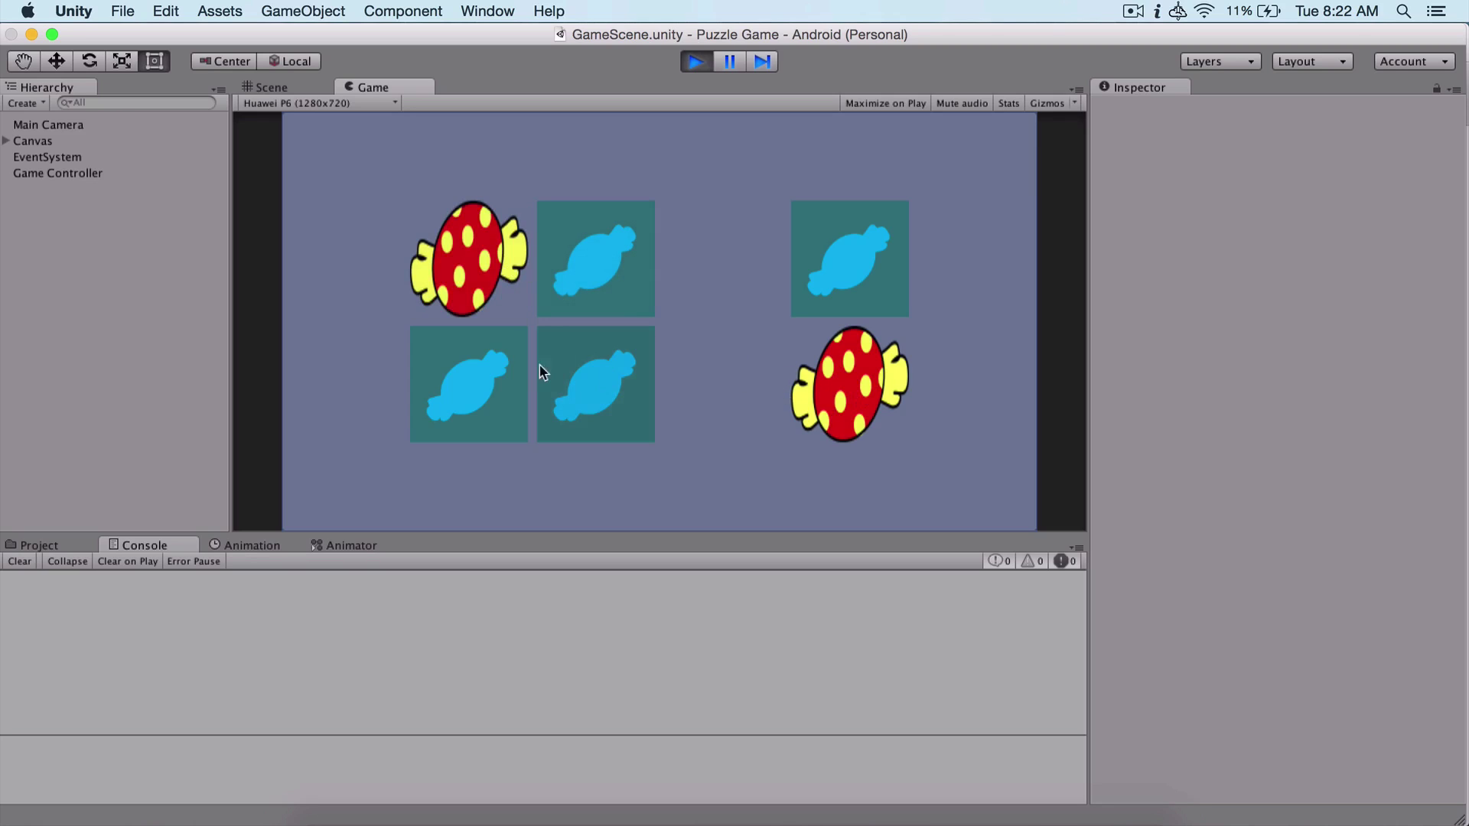
{"action": "left_click", "coordinate": [484, 366]}
{"action": "left_click", "coordinate": [599, 281]}
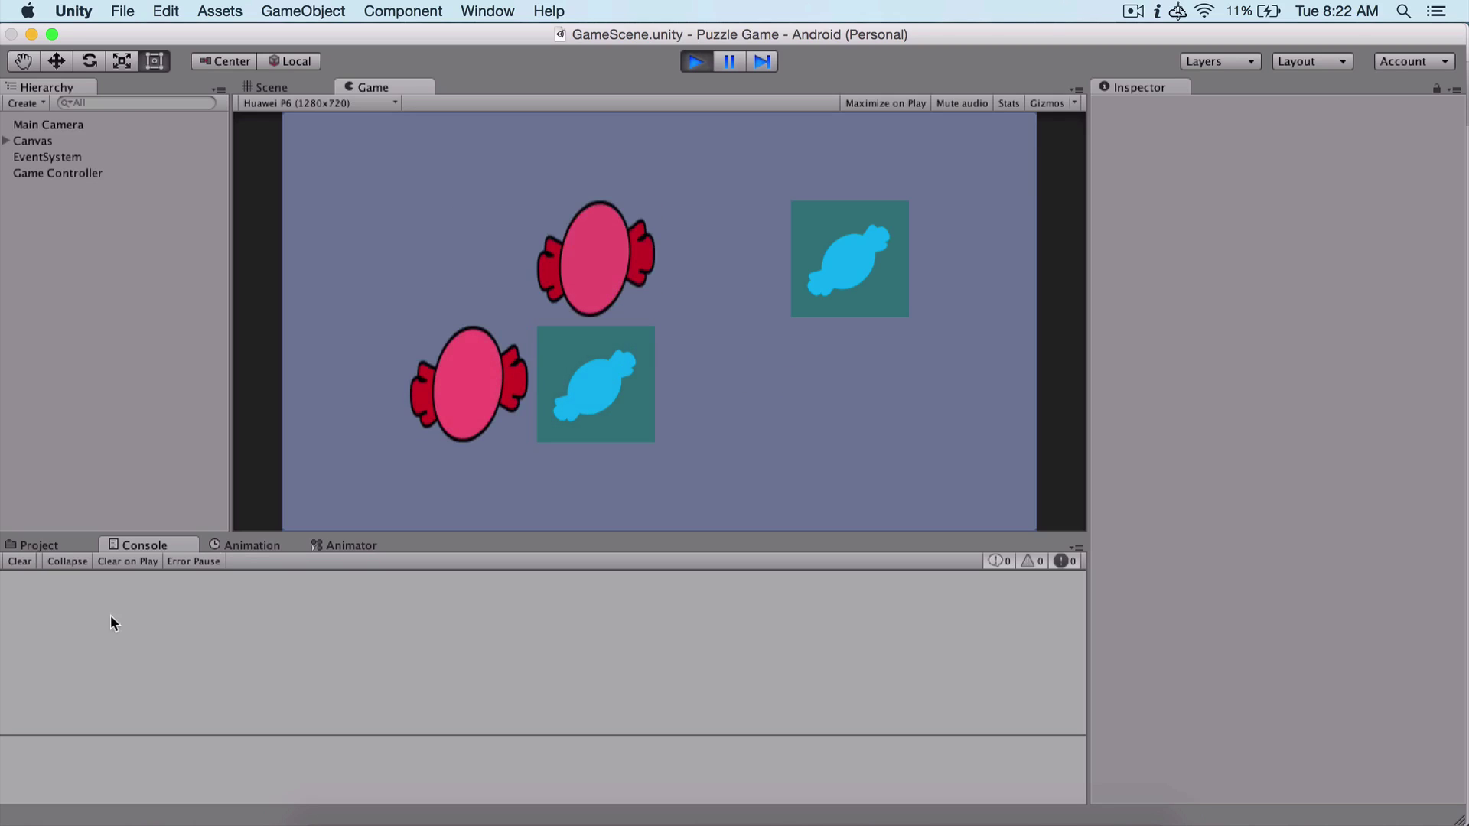
{"action": "left_click", "coordinate": [603, 355]}
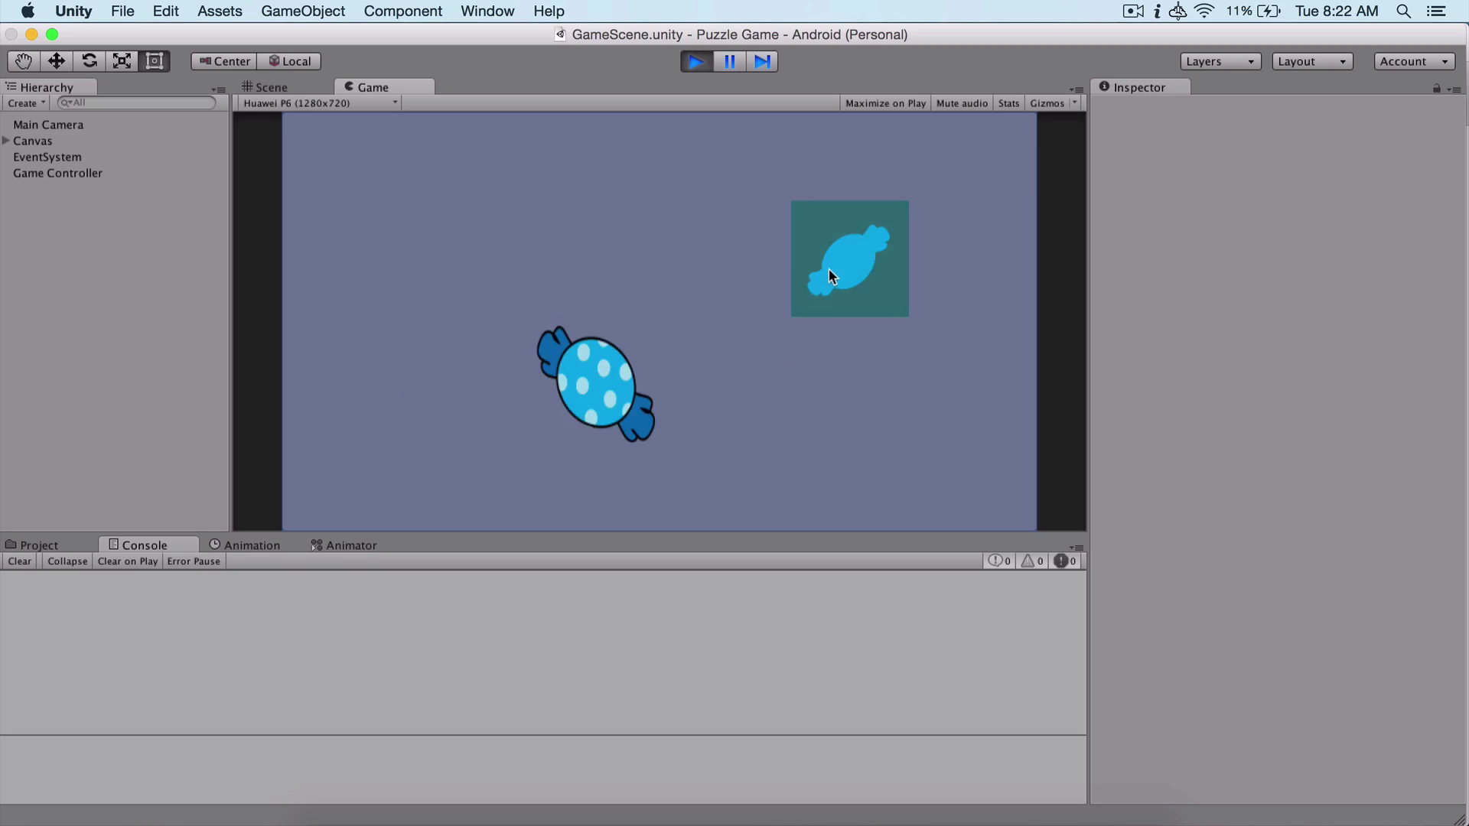
{"action": "left_click", "coordinate": [828, 269]}
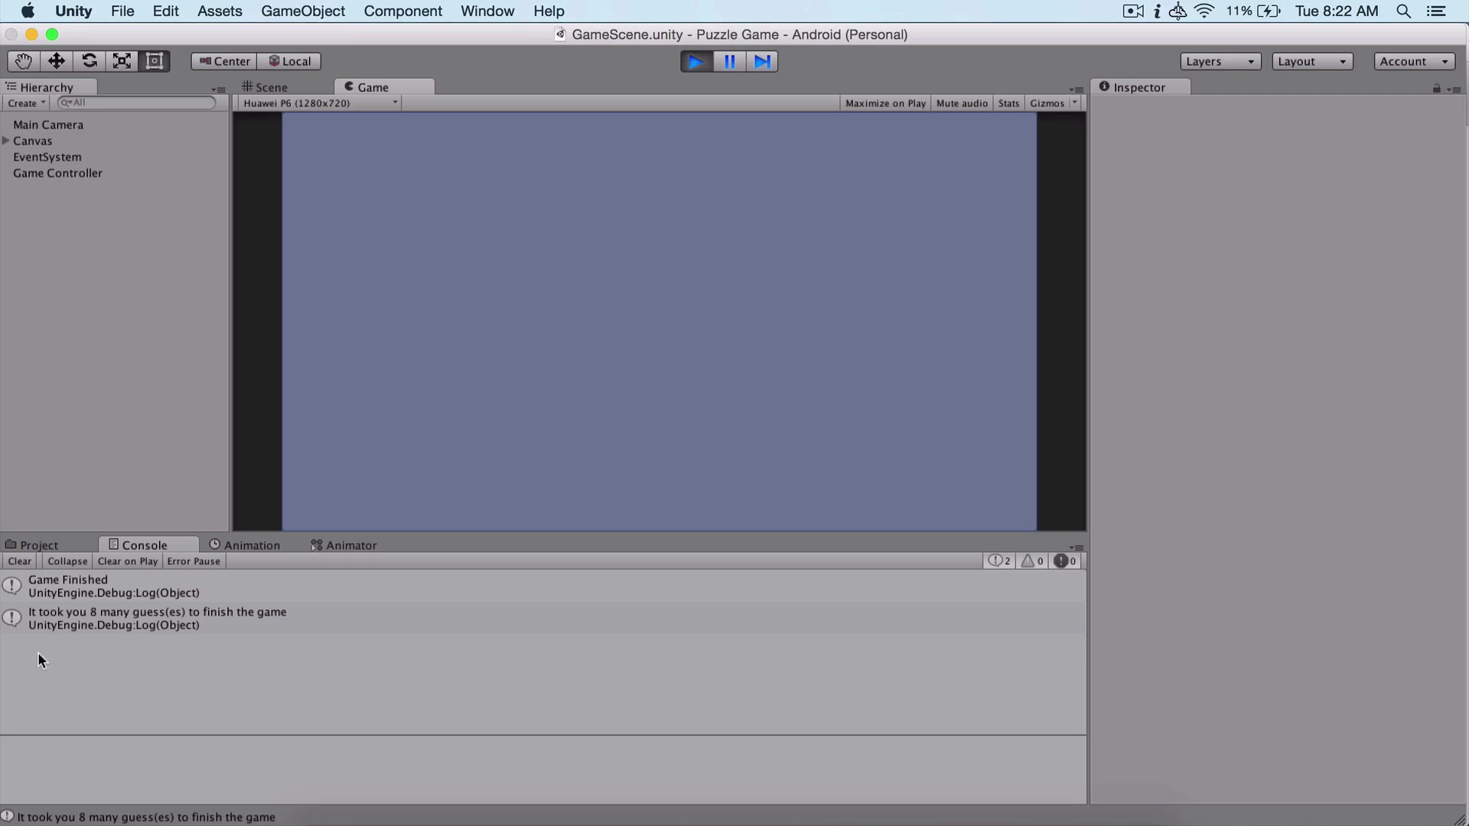
{"action": "left_click", "coordinate": [20, 562]}
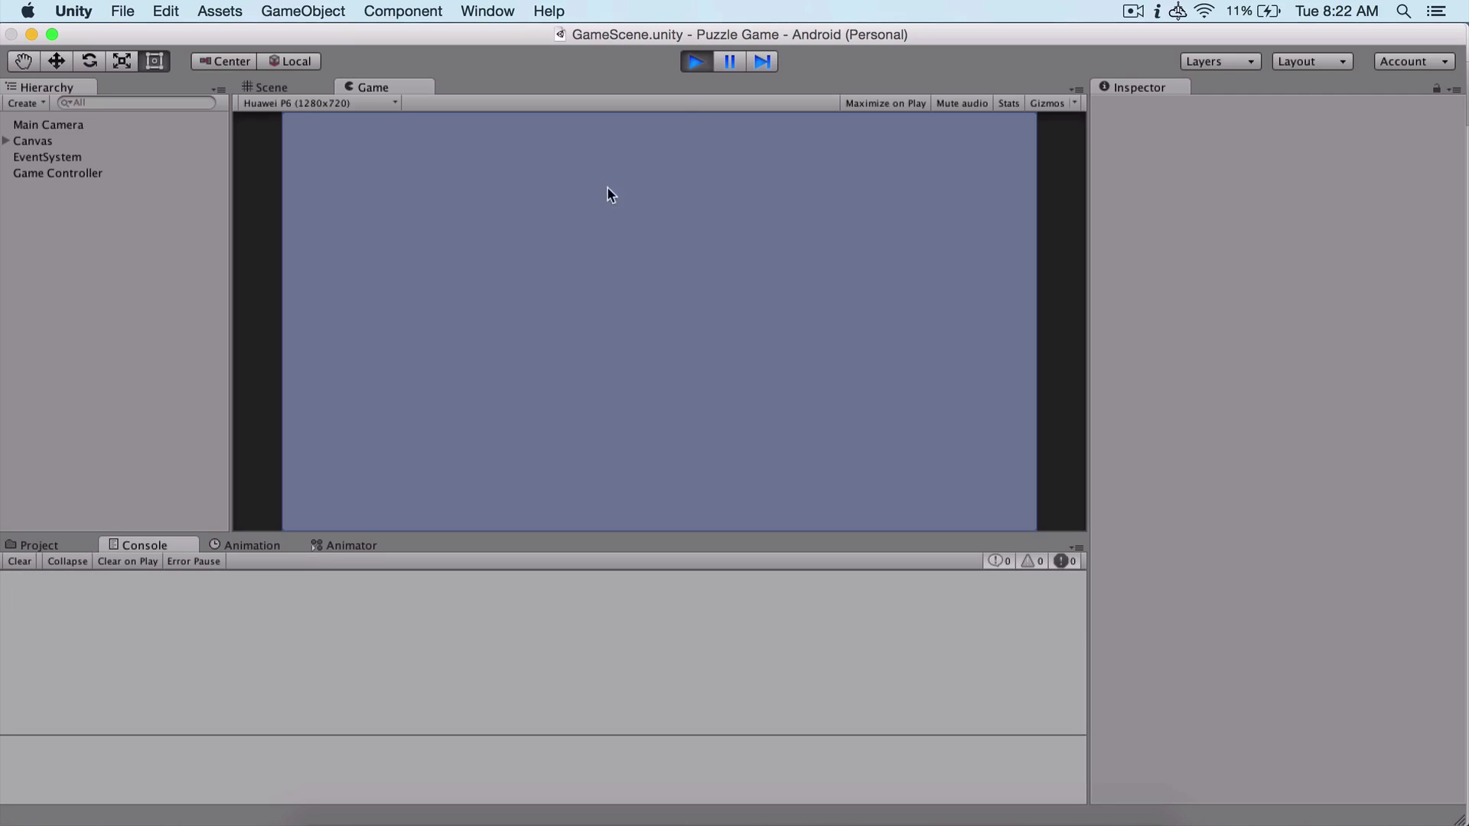
{"action": "left_click", "coordinate": [695, 60]}
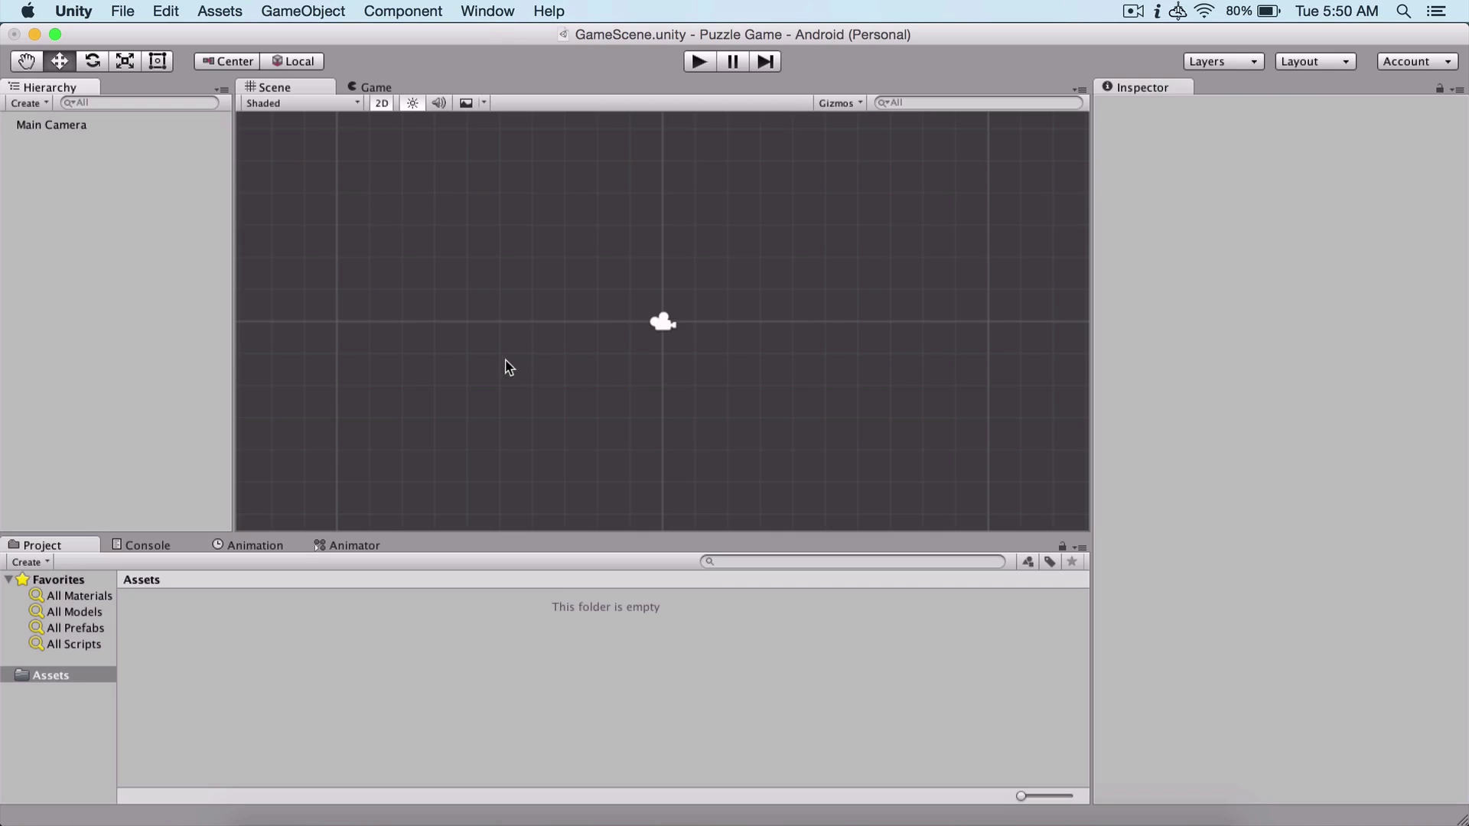
Create a Scenes folder in Assets, look inside it, and return to Assets
{"action": "right_click", "coordinate": [162, 632]}
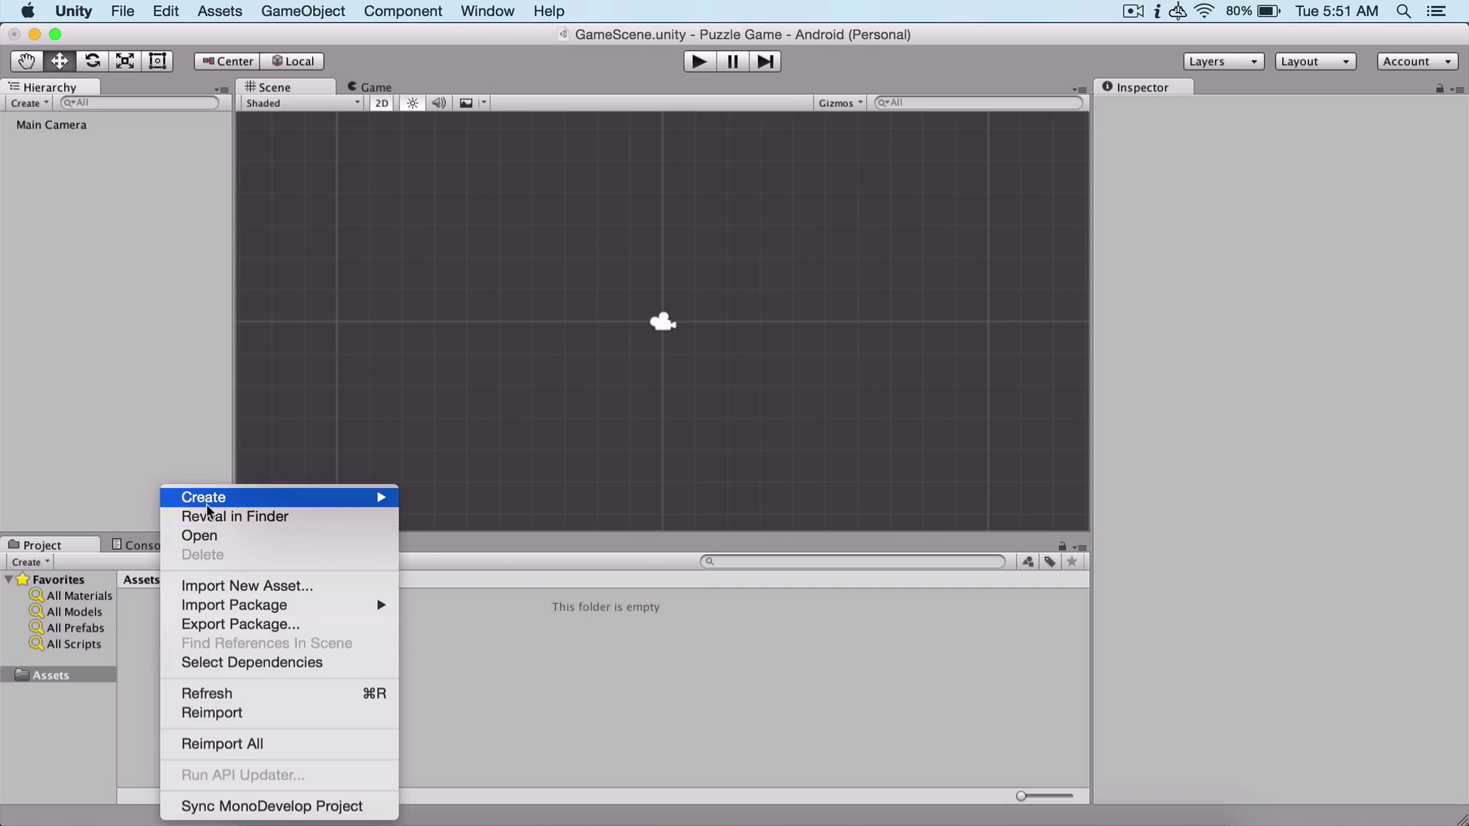
{"action": "mouse_move", "coordinate": [207, 498]}
{"action": "left_click", "coordinate": [451, 326]}
{"action": "type", "text": "Scenes"}
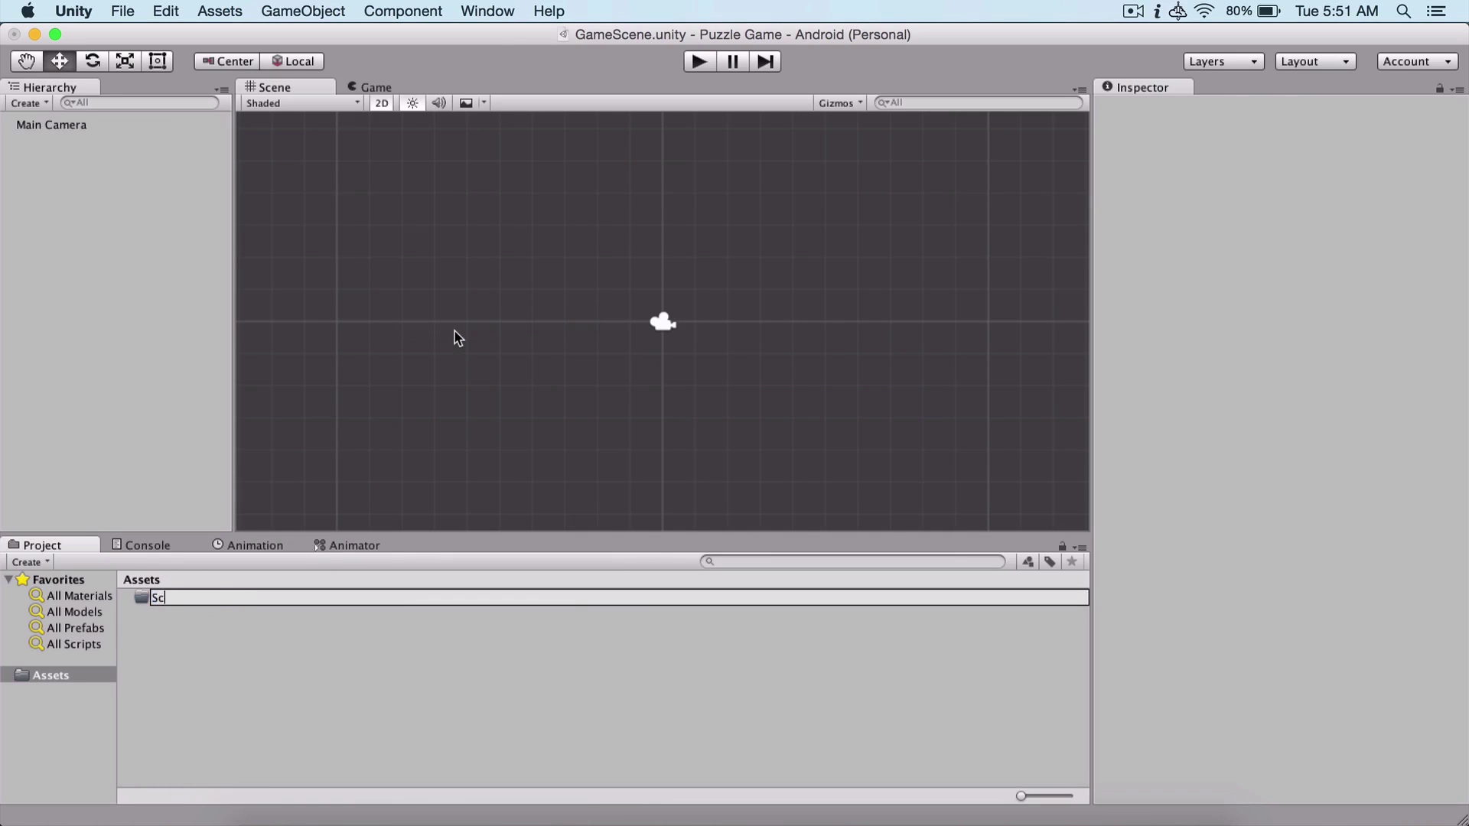
{"action": "key", "text": "Return"}
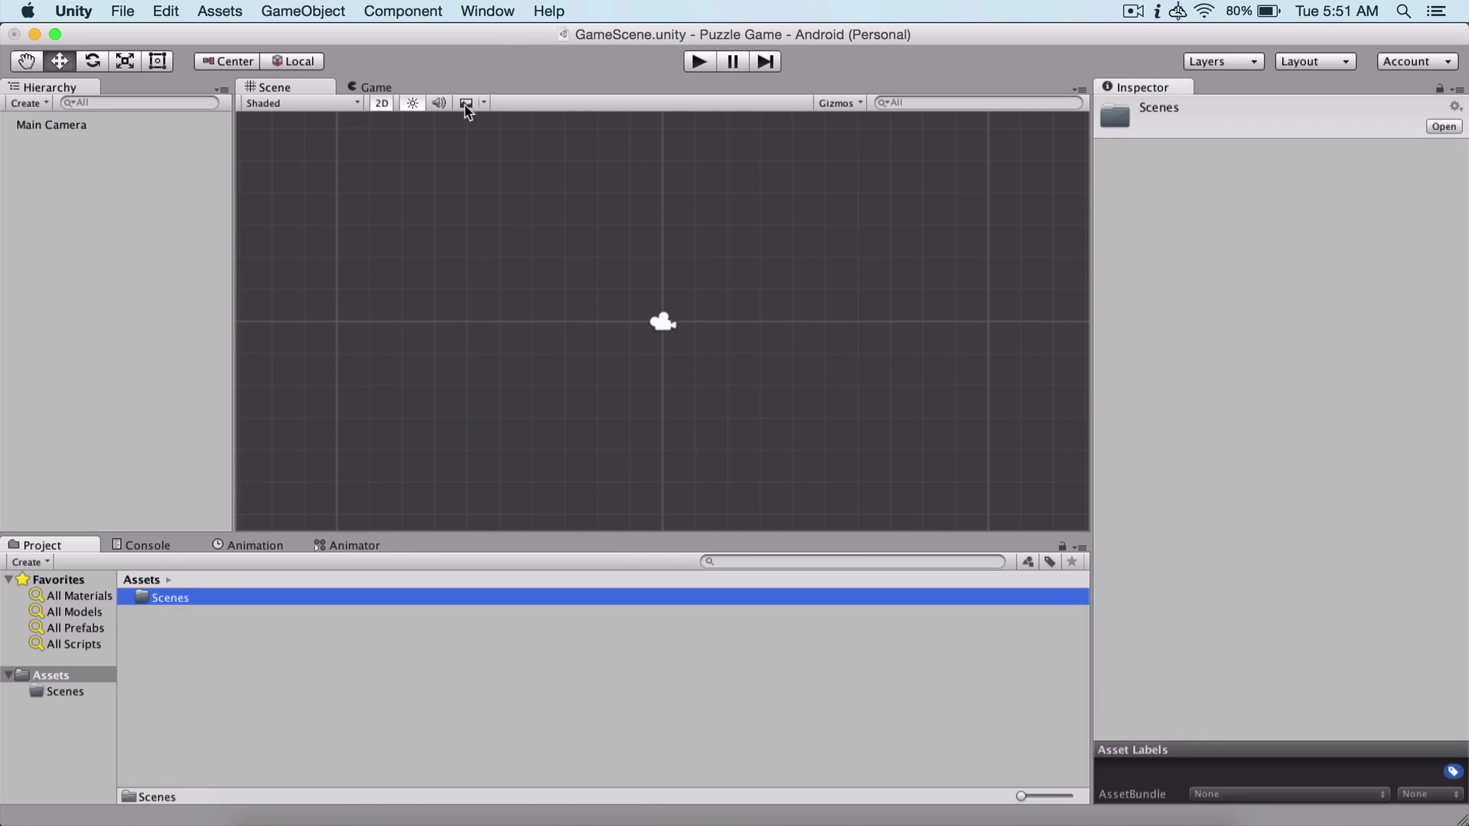
{"action": "double_click", "coordinate": [181, 599]}
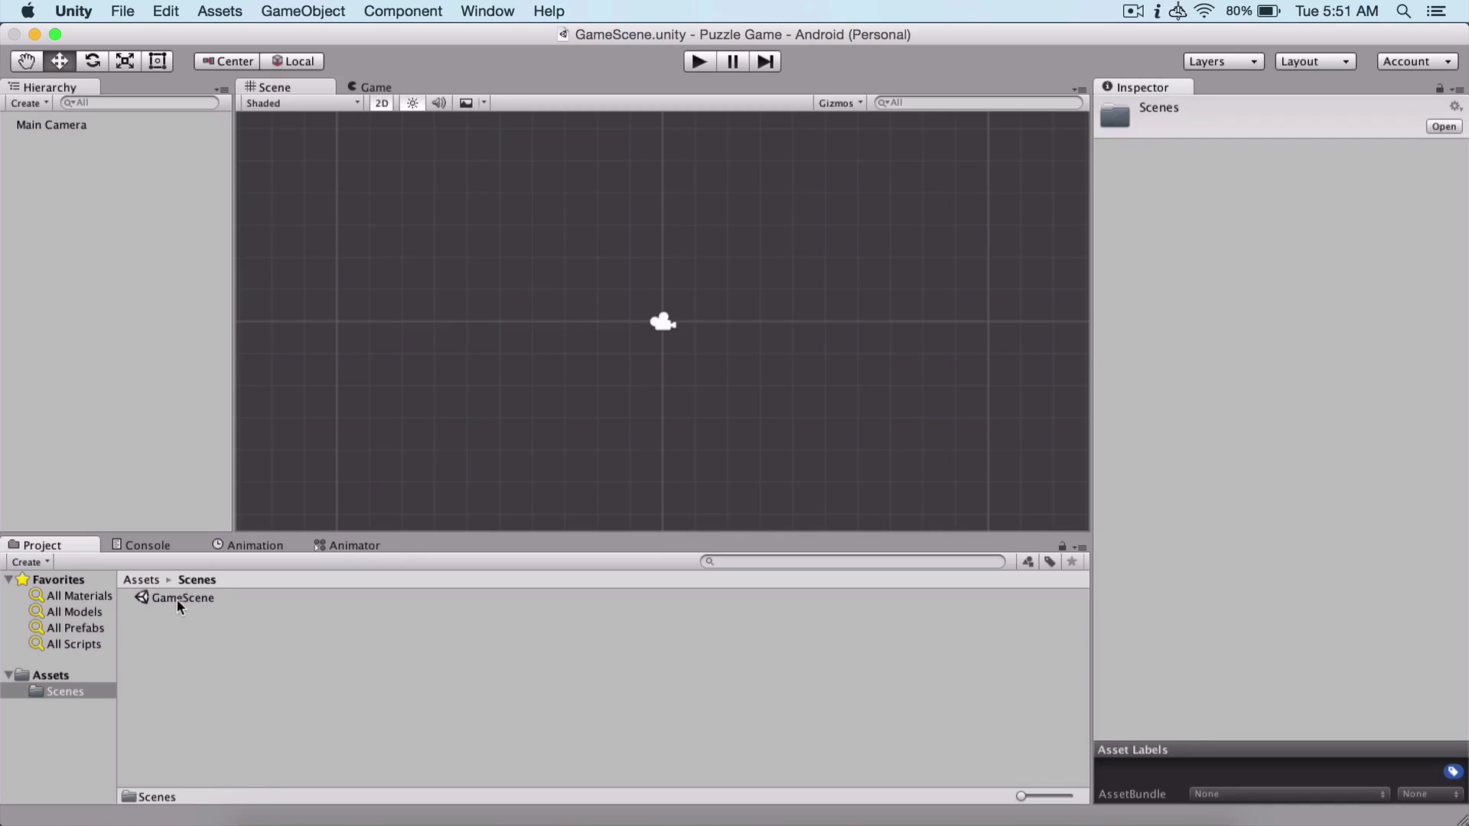
{"action": "left_click", "coordinate": [143, 580]}
{"action": "left_click", "coordinate": [183, 648]}
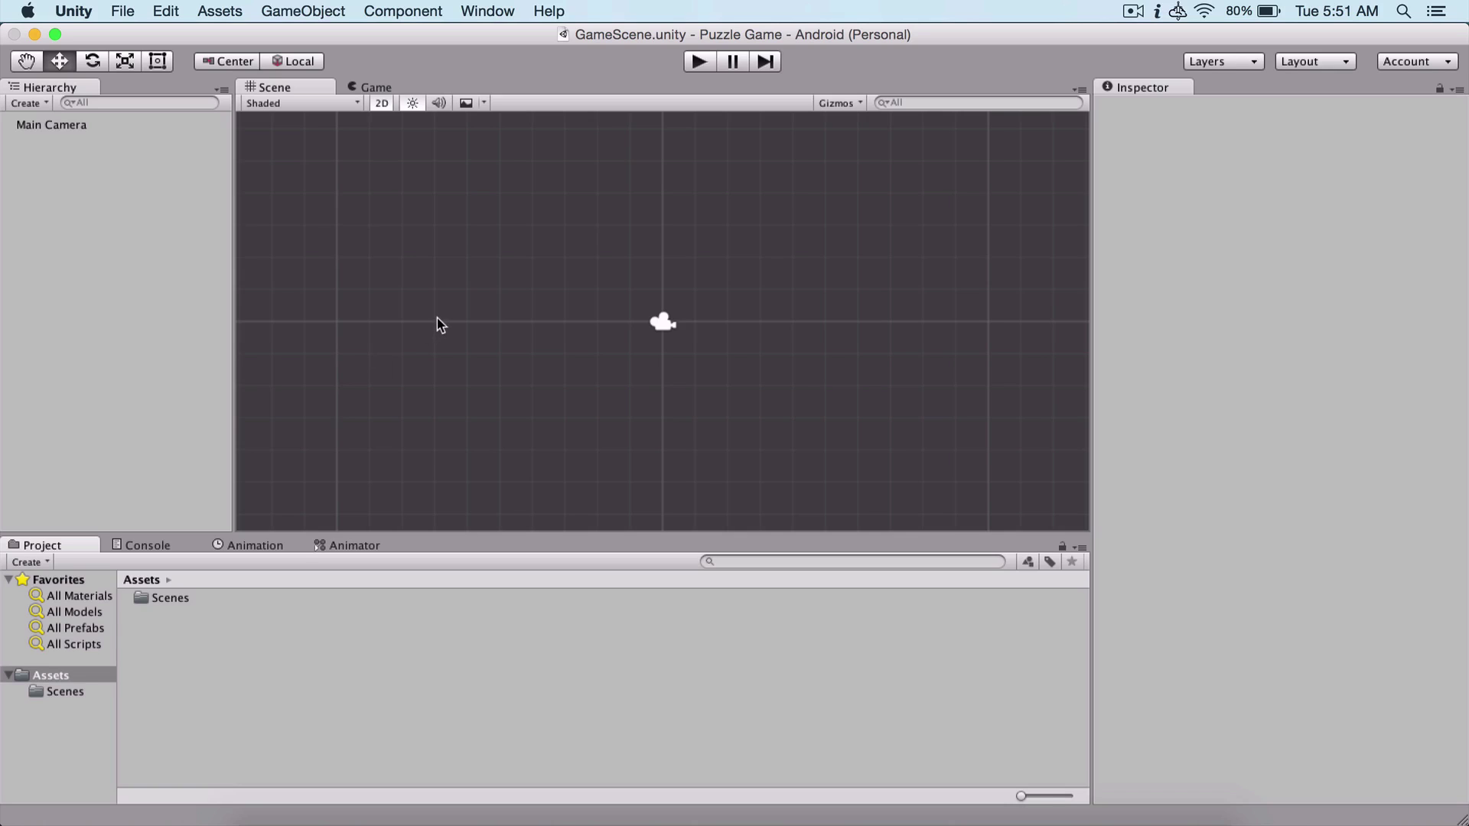
Add a UI Panel and render its Canvas in camera mode through the Main Camera
{"action": "left_click", "coordinate": [295, 12]}
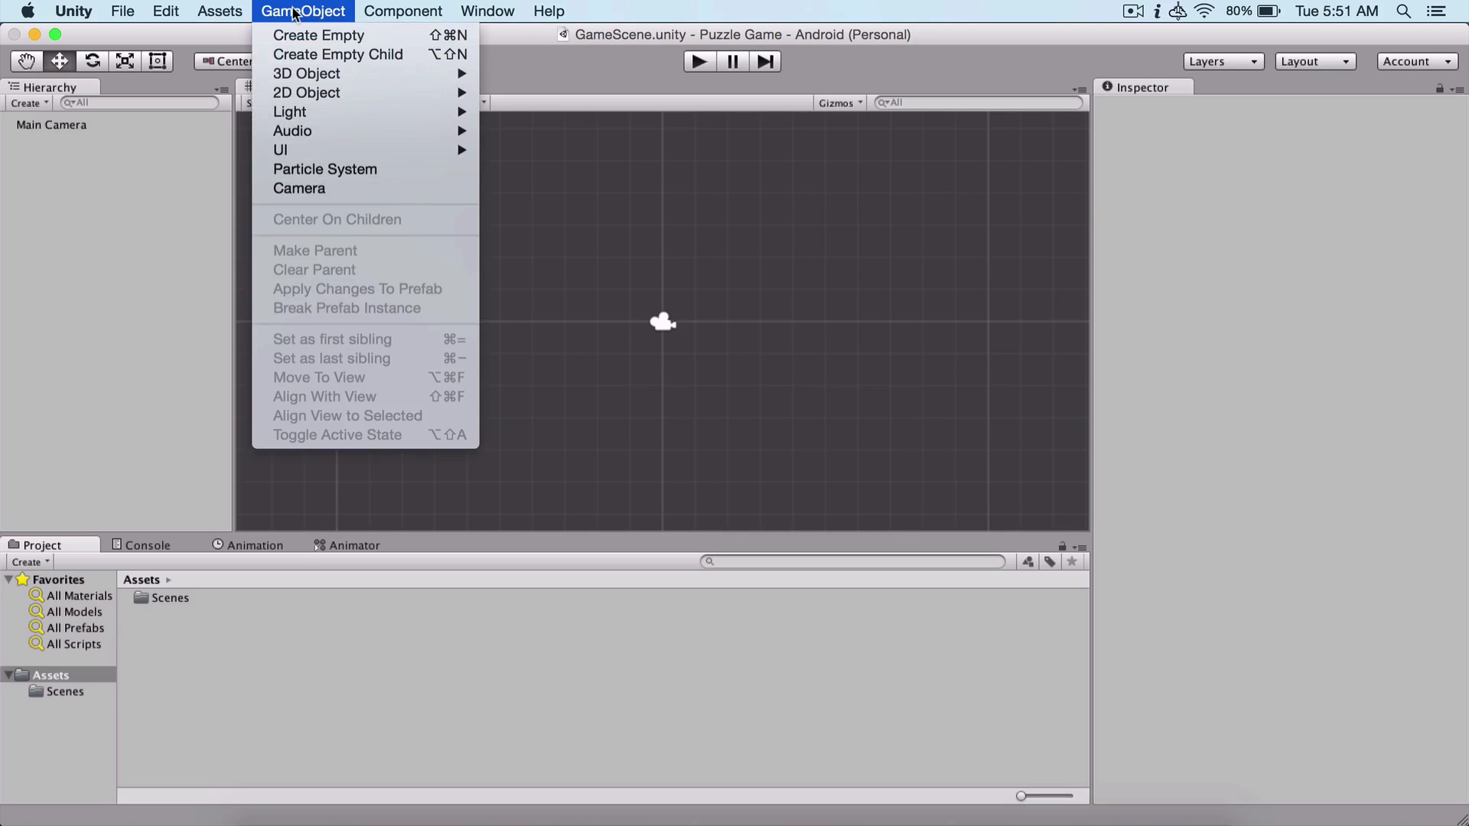
{"action": "mouse_move", "coordinate": [294, 151]}
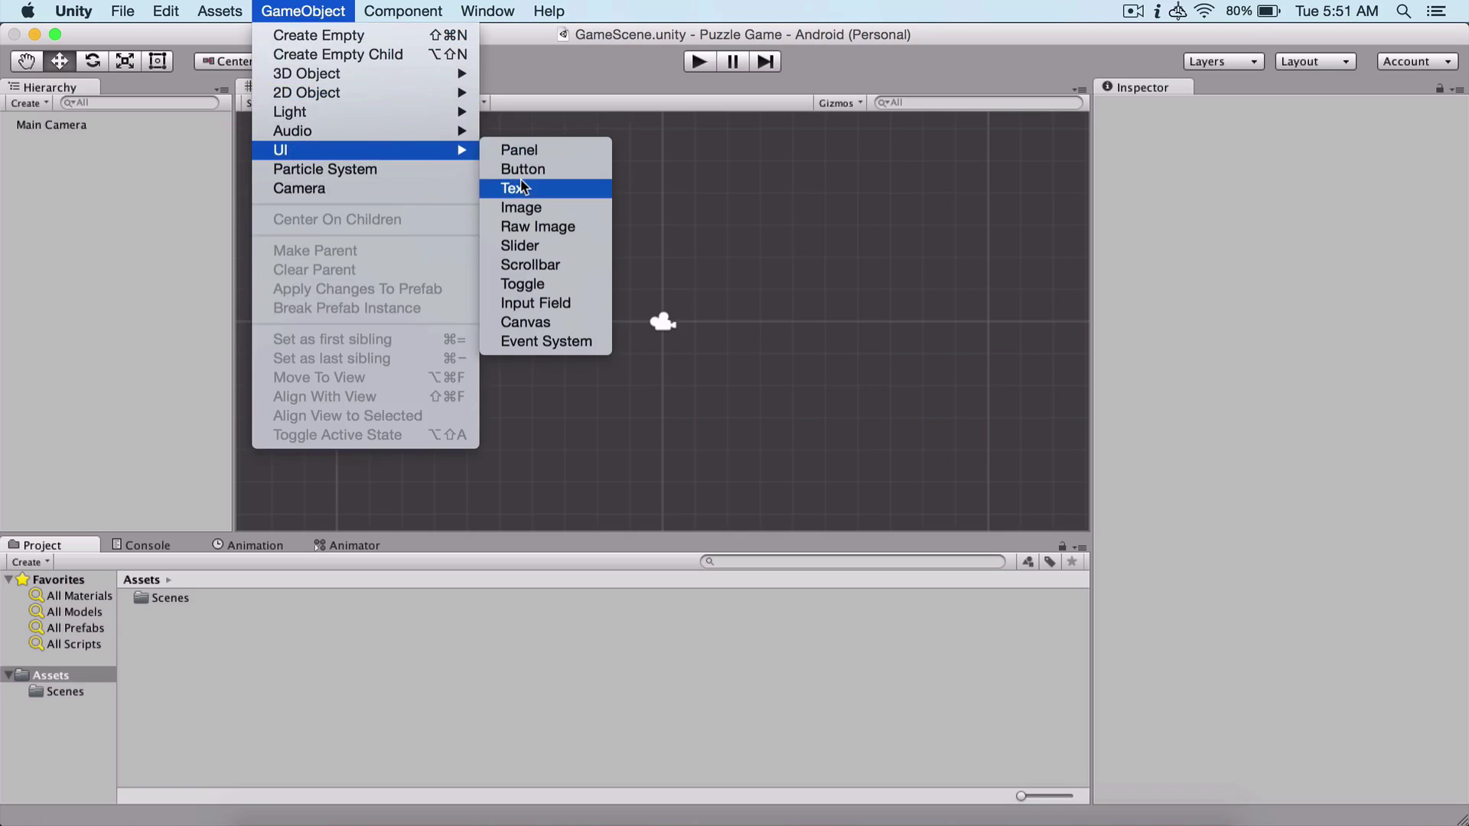
{"action": "left_click", "coordinate": [520, 150]}
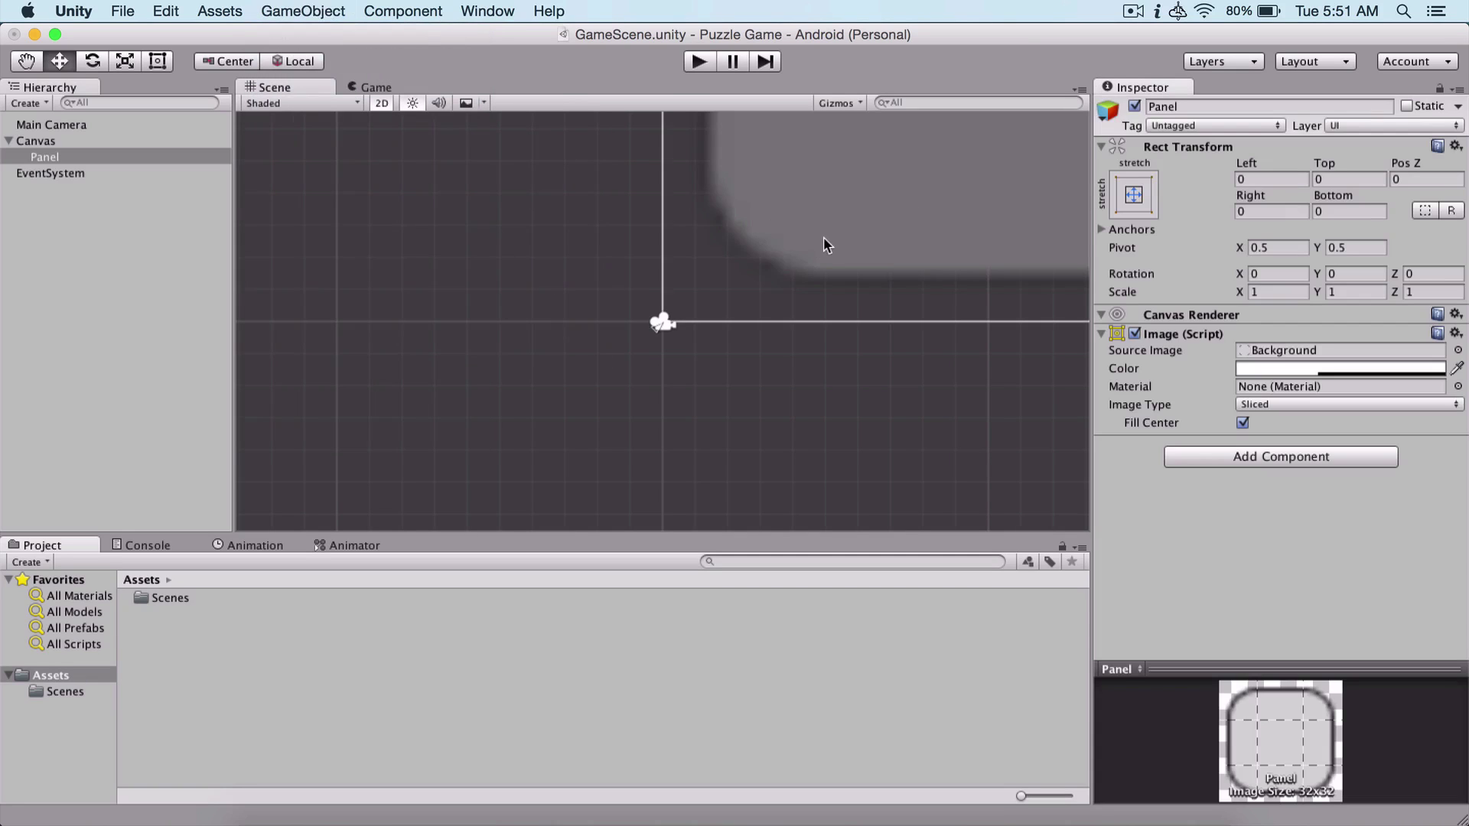
{"action": "left_click", "coordinate": [55, 142]}
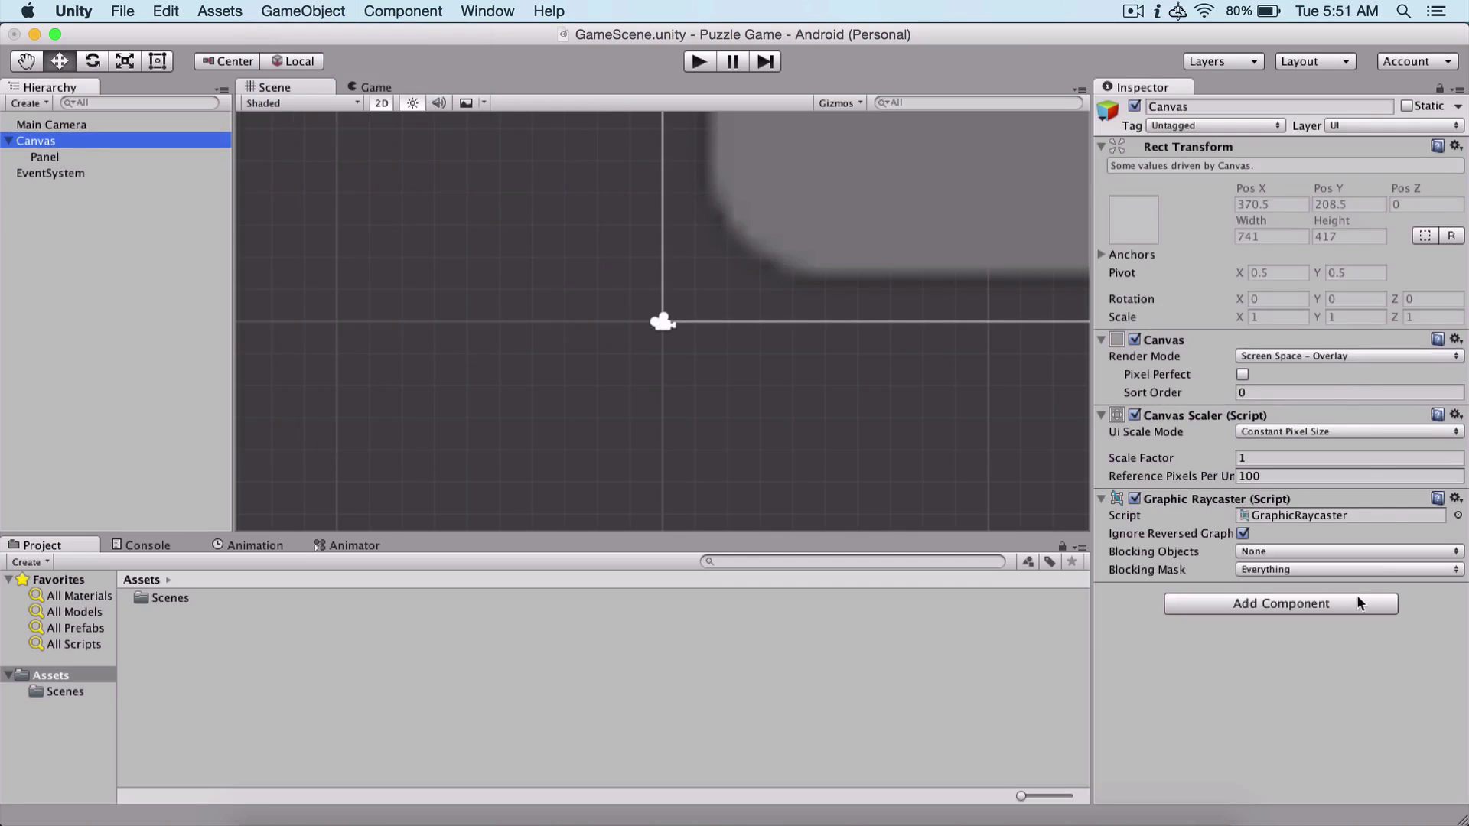
{"action": "left_click", "coordinate": [1324, 359]}
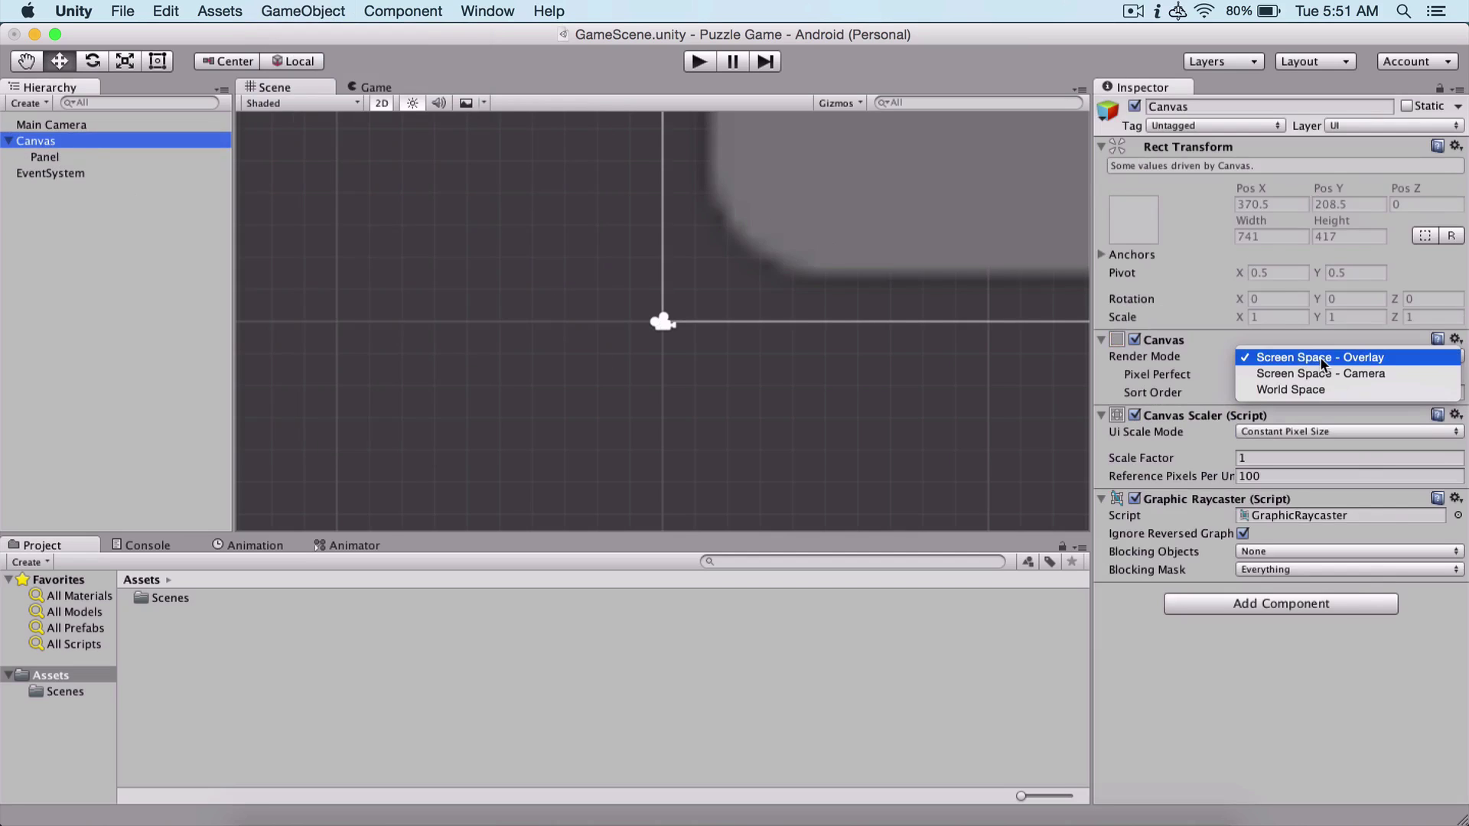
{"action": "left_click", "coordinate": [1285, 372]}
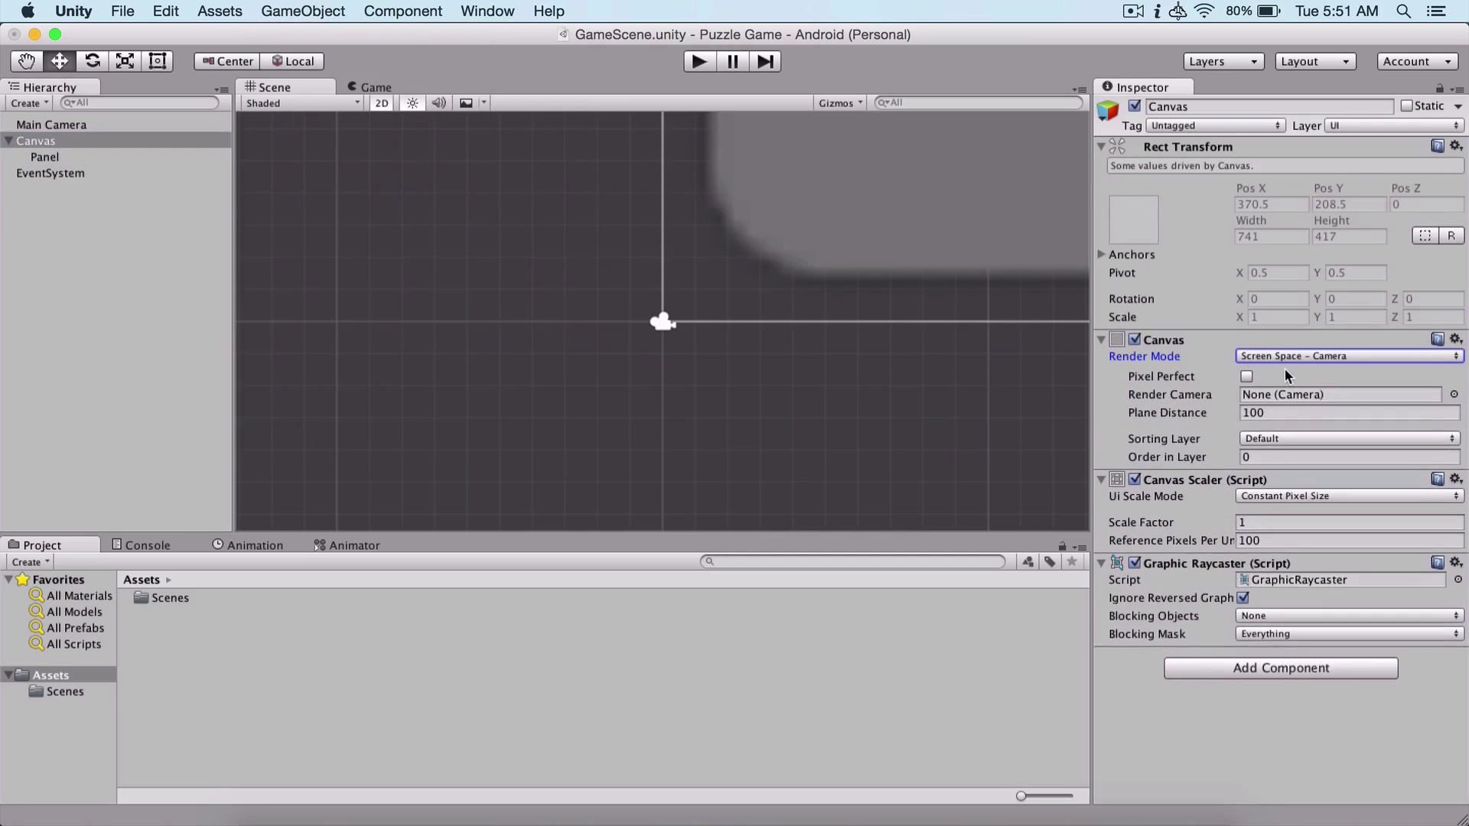
{"action": "left_click_drag", "start_coordinate": [46, 126], "coordinate": [1302, 395]}
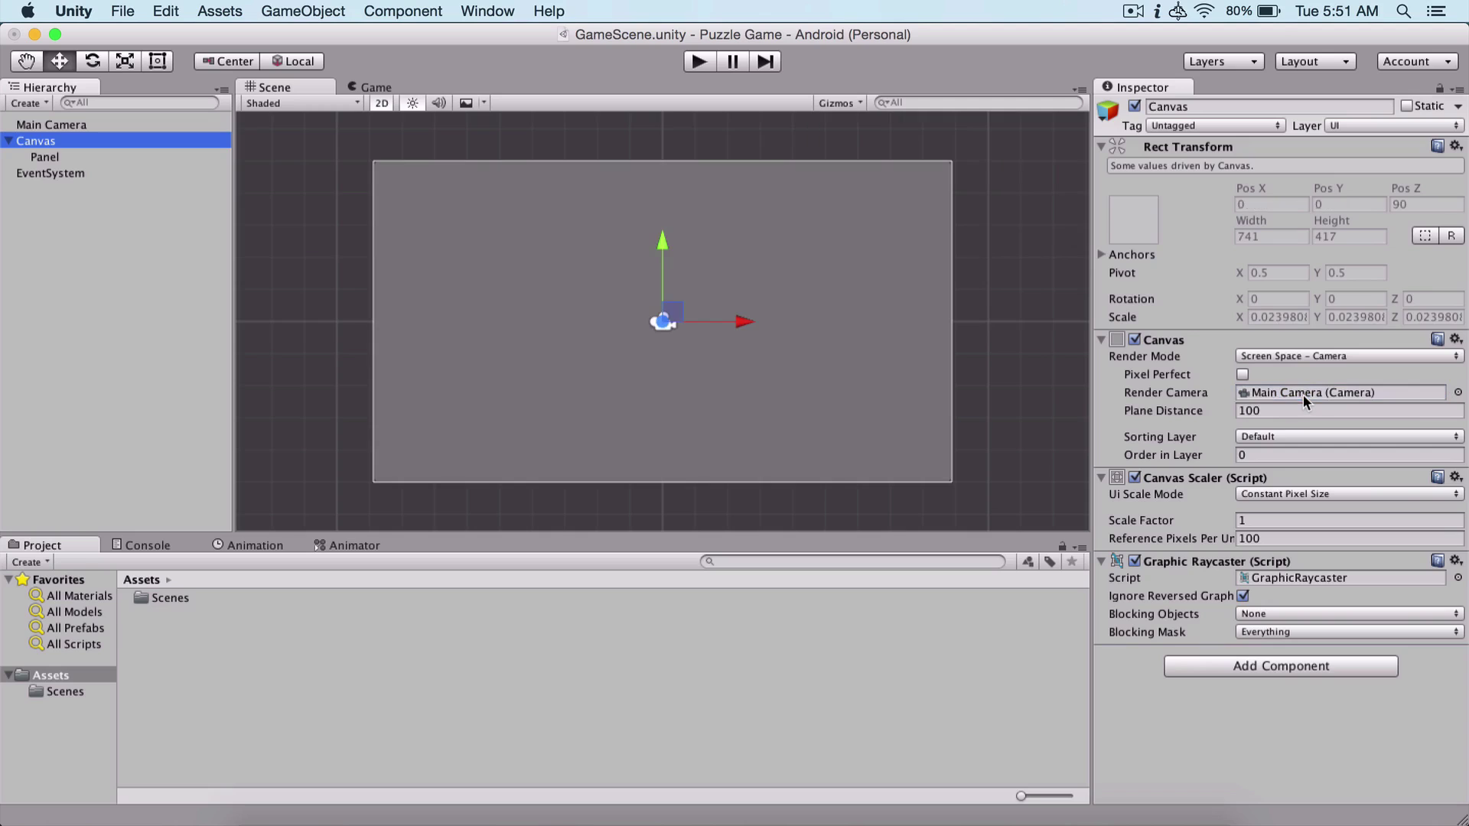
Set the Canvas Scaler to Scale With Screen Size, 1280×720 reference, match 0.5
{"action": "left_click", "coordinate": [1291, 493]}
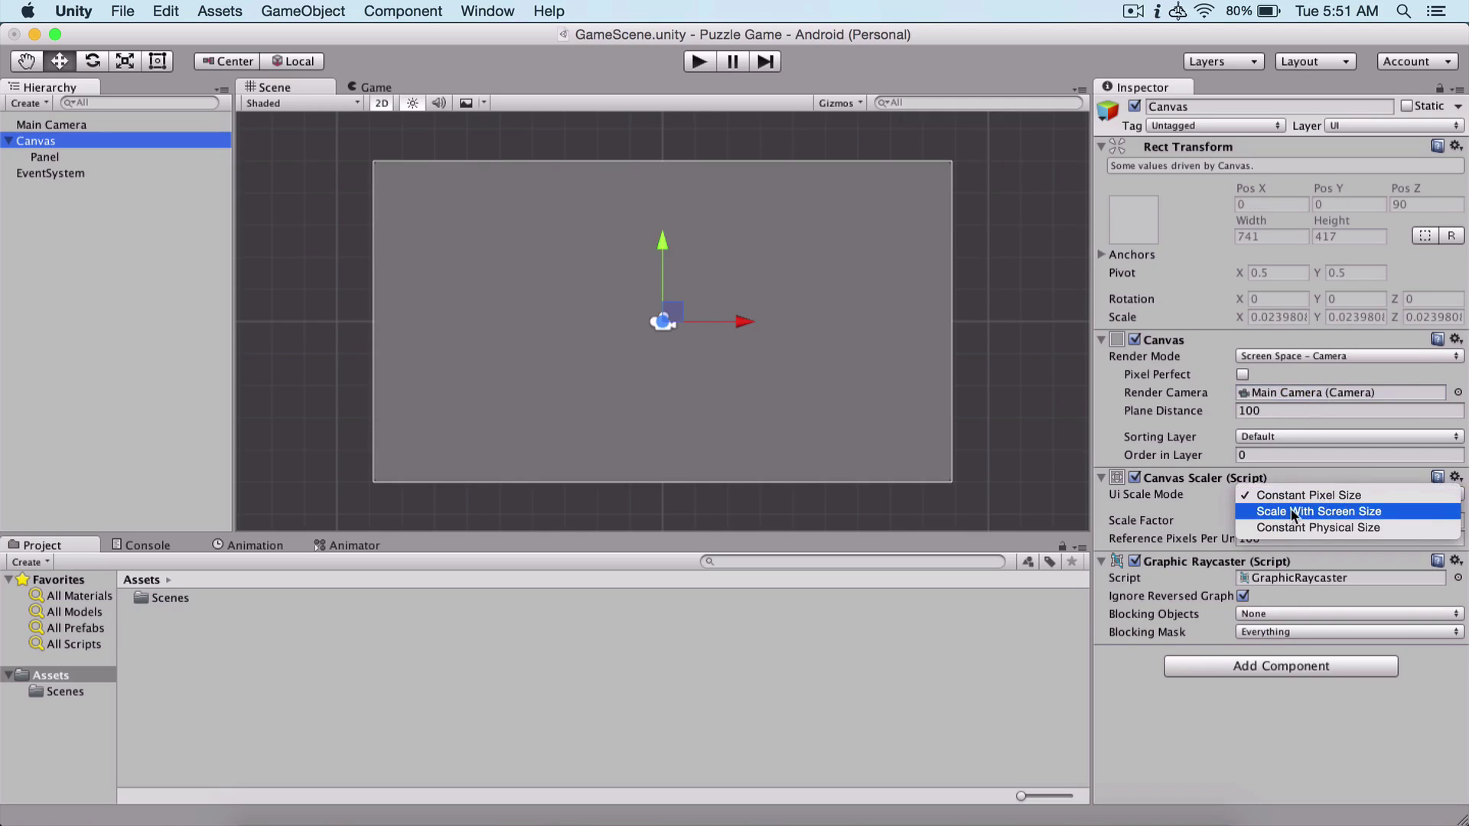
{"action": "left_click", "coordinate": [1276, 509]}
{"action": "left_click", "coordinate": [1279, 521]}
{"action": "type", "text": "1280"}
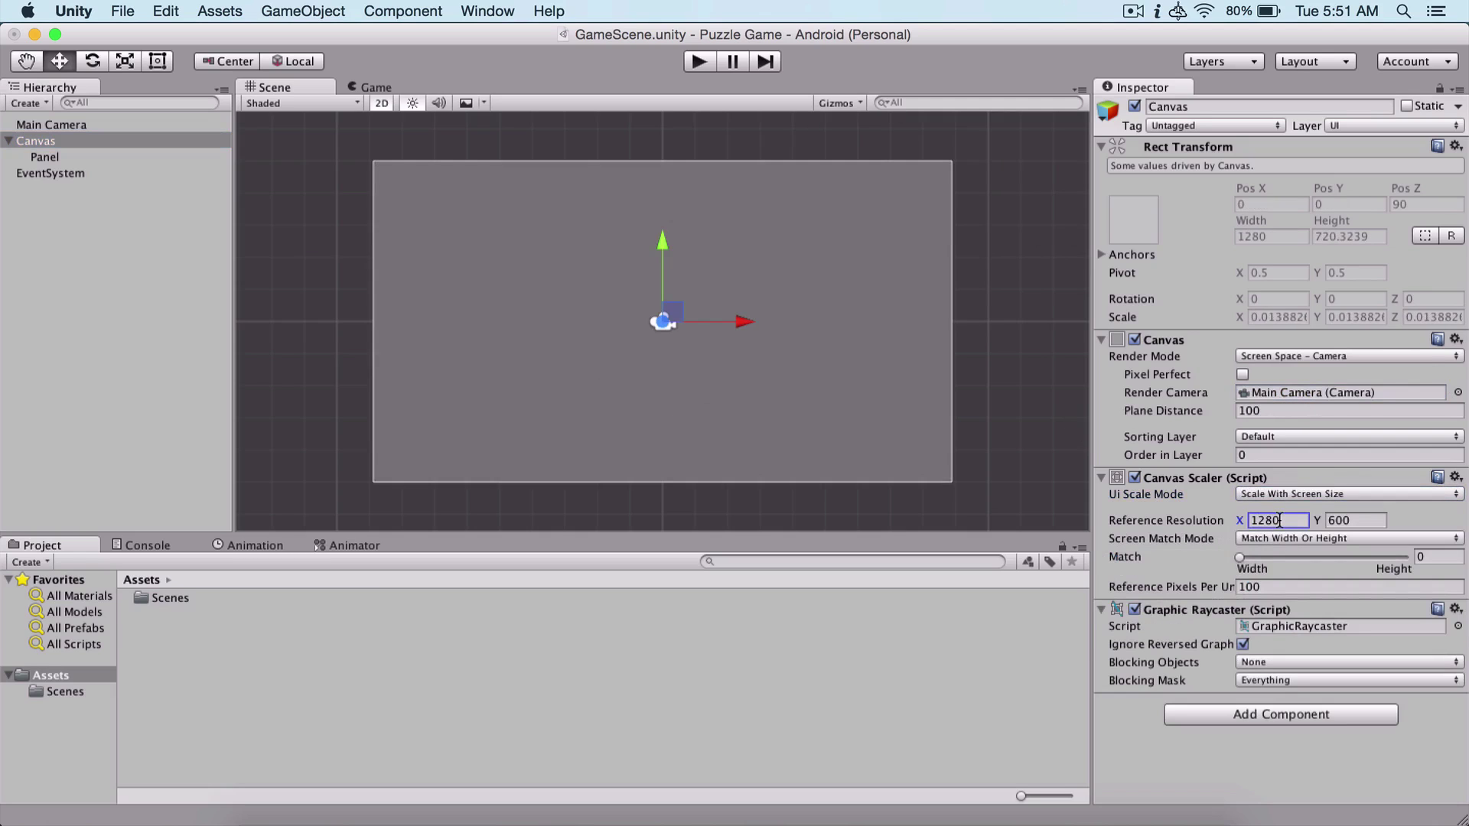
{"action": "key", "text": "Tab"}
{"action": "type", "text": "720"}
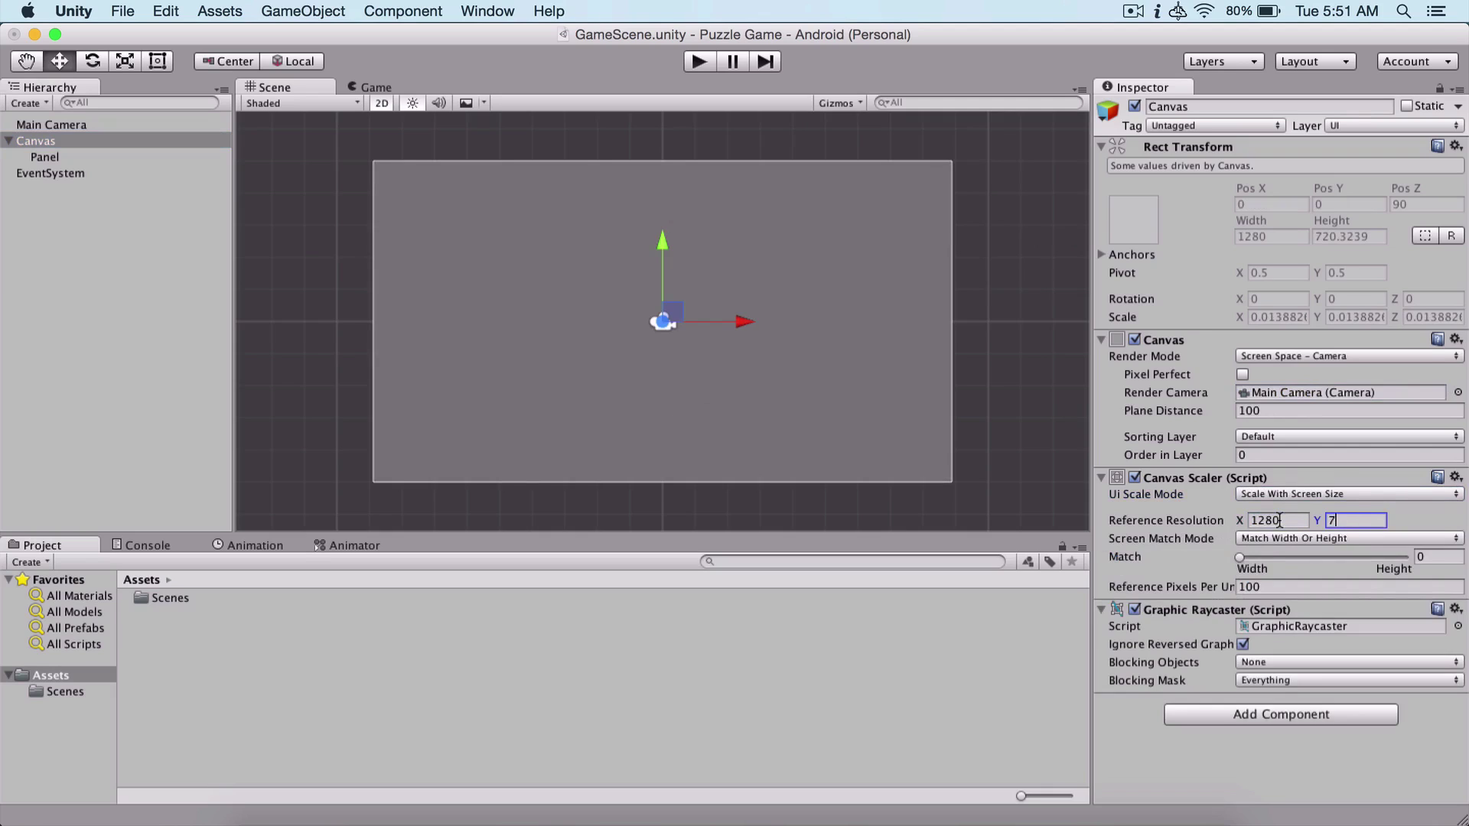
{"action": "left_click", "coordinate": [1436, 554]}
{"action": "type", "text": ".5"}
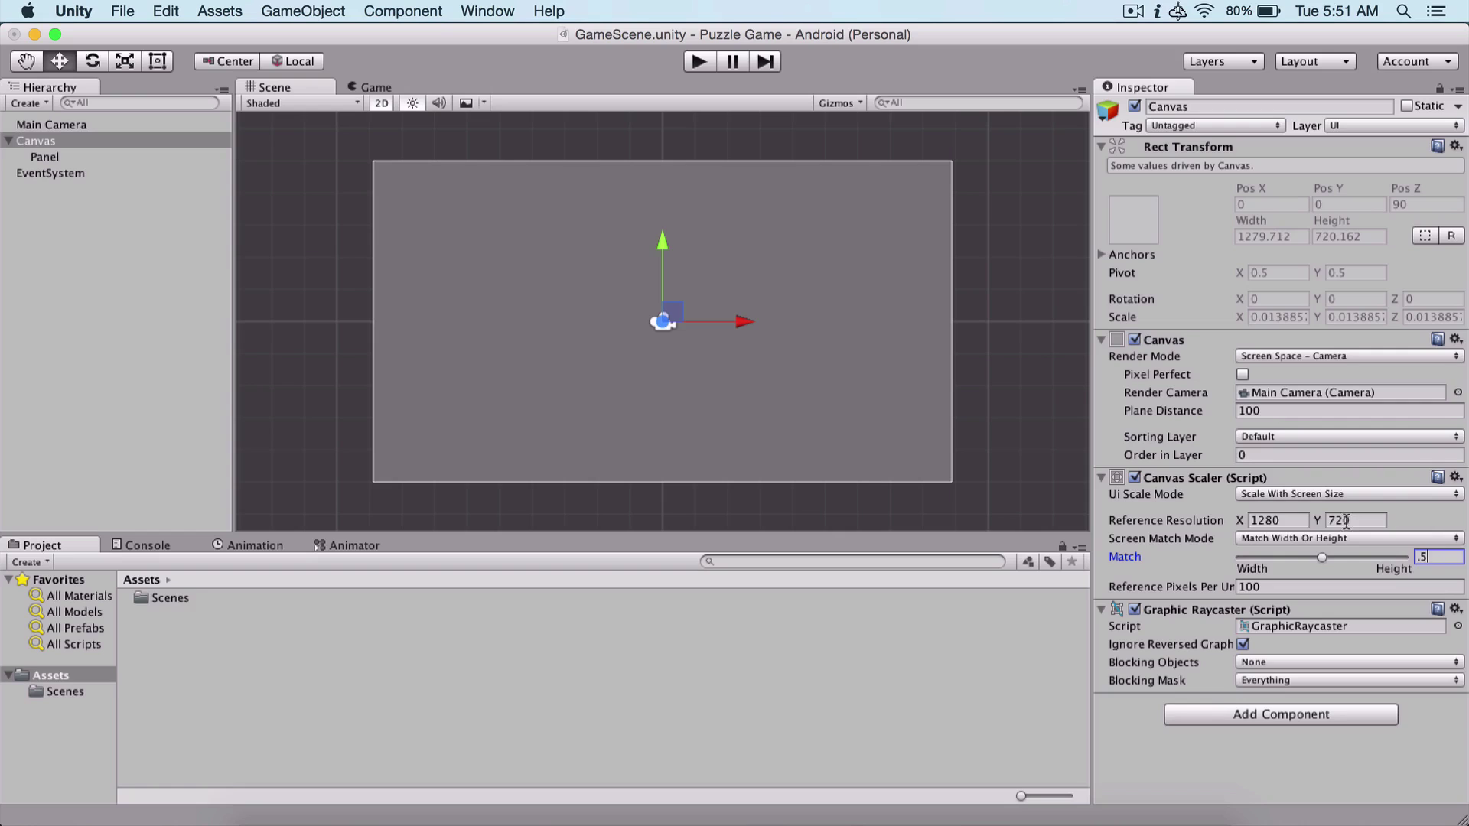
Rename the Panel to 'Puzzle Field'
{"action": "left_click", "coordinate": [52, 157]}
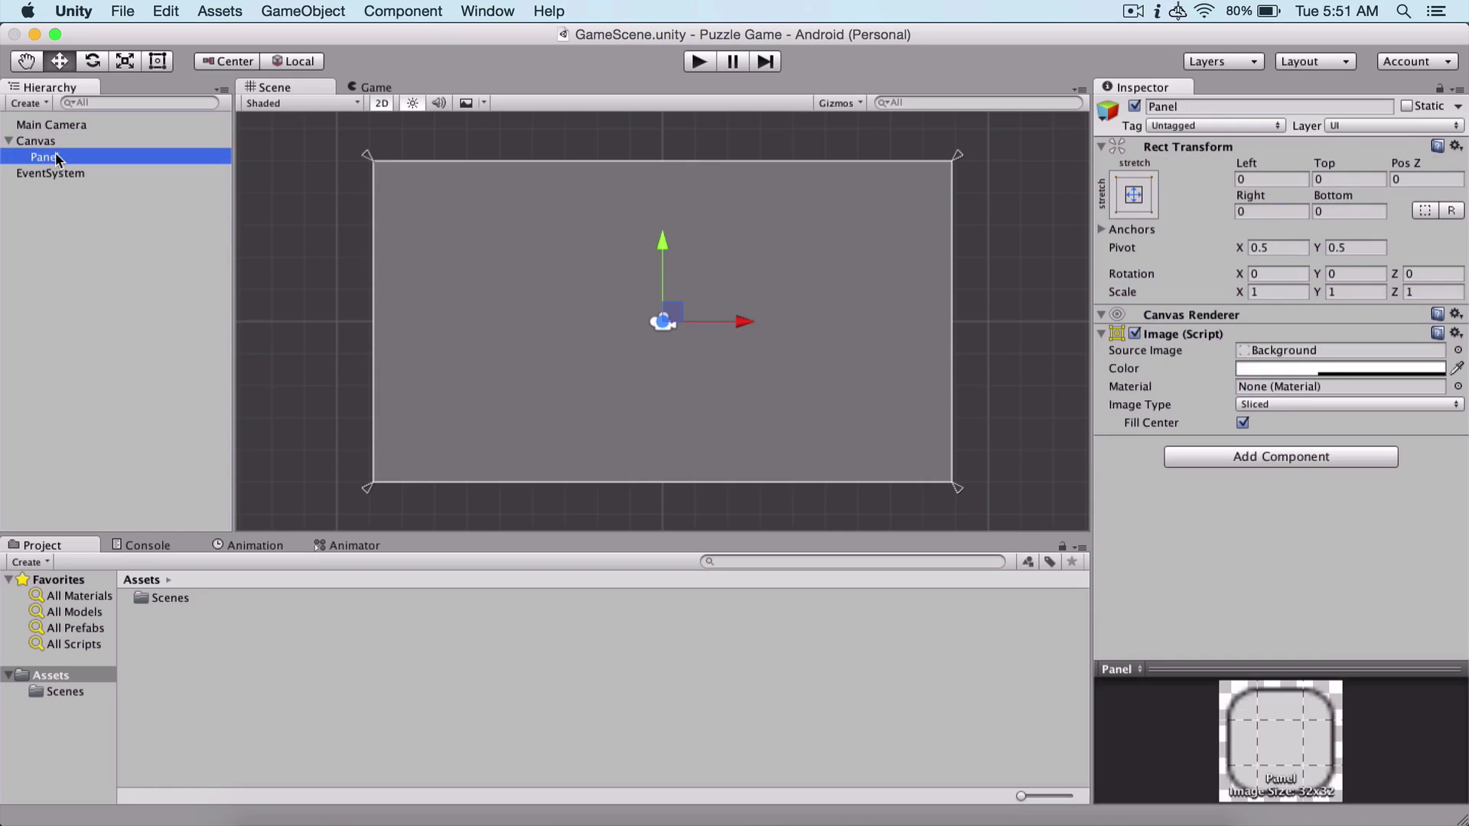
{"action": "left_click", "coordinate": [55, 154]}
{"action": "type", "text": "Puzzle Field"}
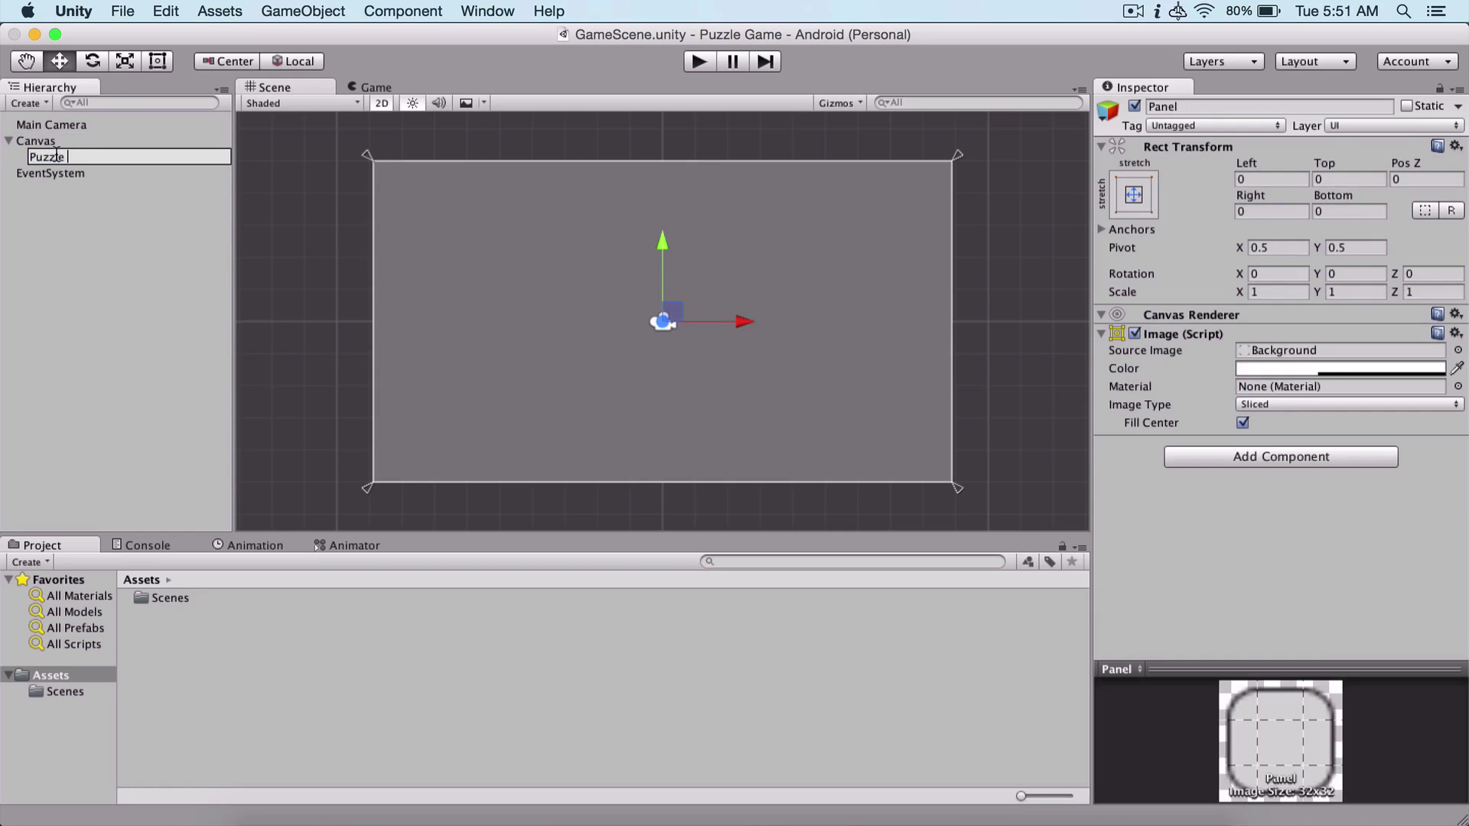
{"action": "key", "text": "Return"}
{"action": "key", "text": "q"}
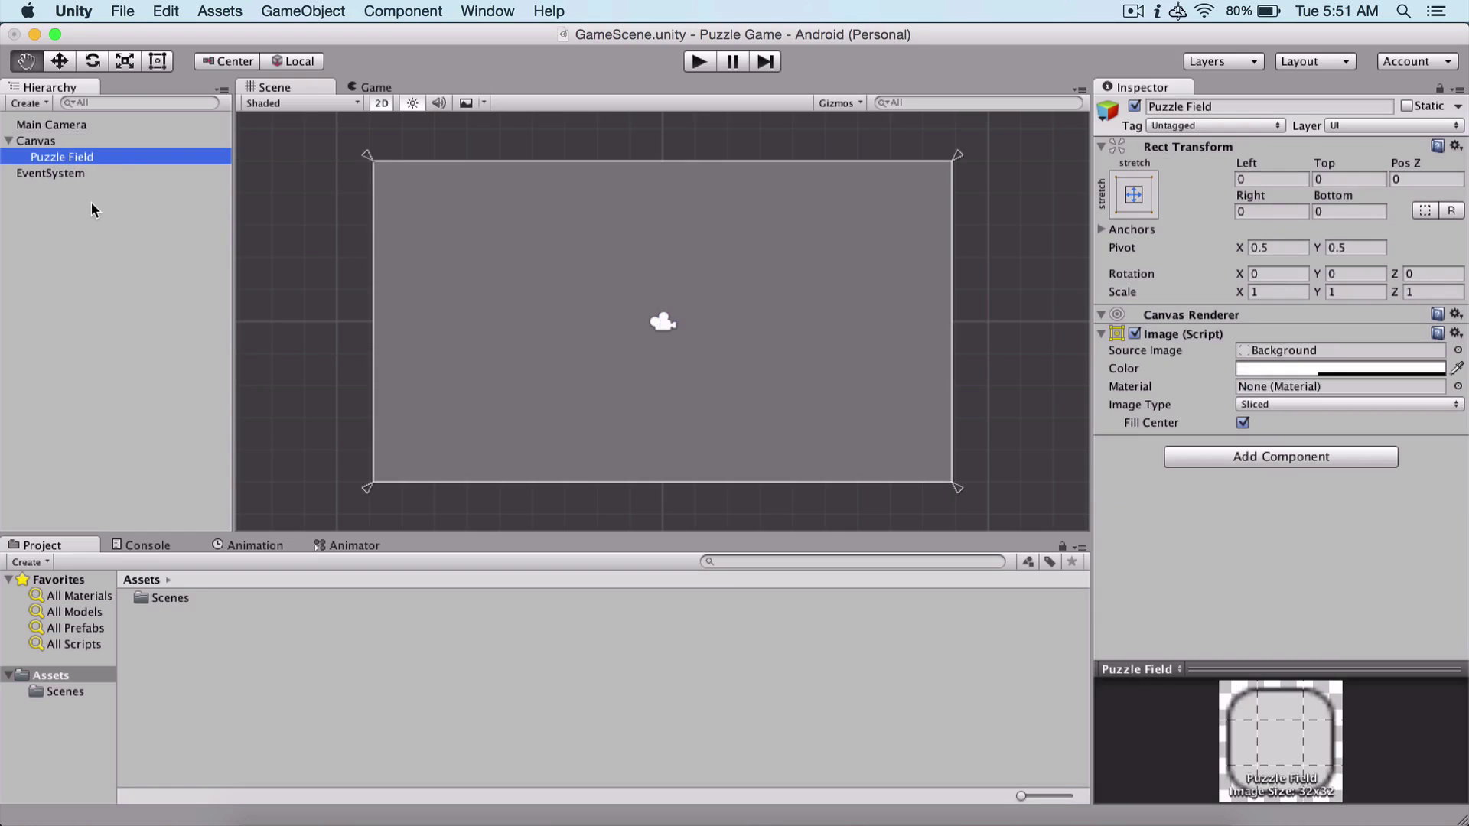
Create a UI Button nested under Puzzle Field and delete its Text child
{"action": "left_click", "coordinate": [280, 11]}
{"action": "mouse_move", "coordinate": [281, 150]}
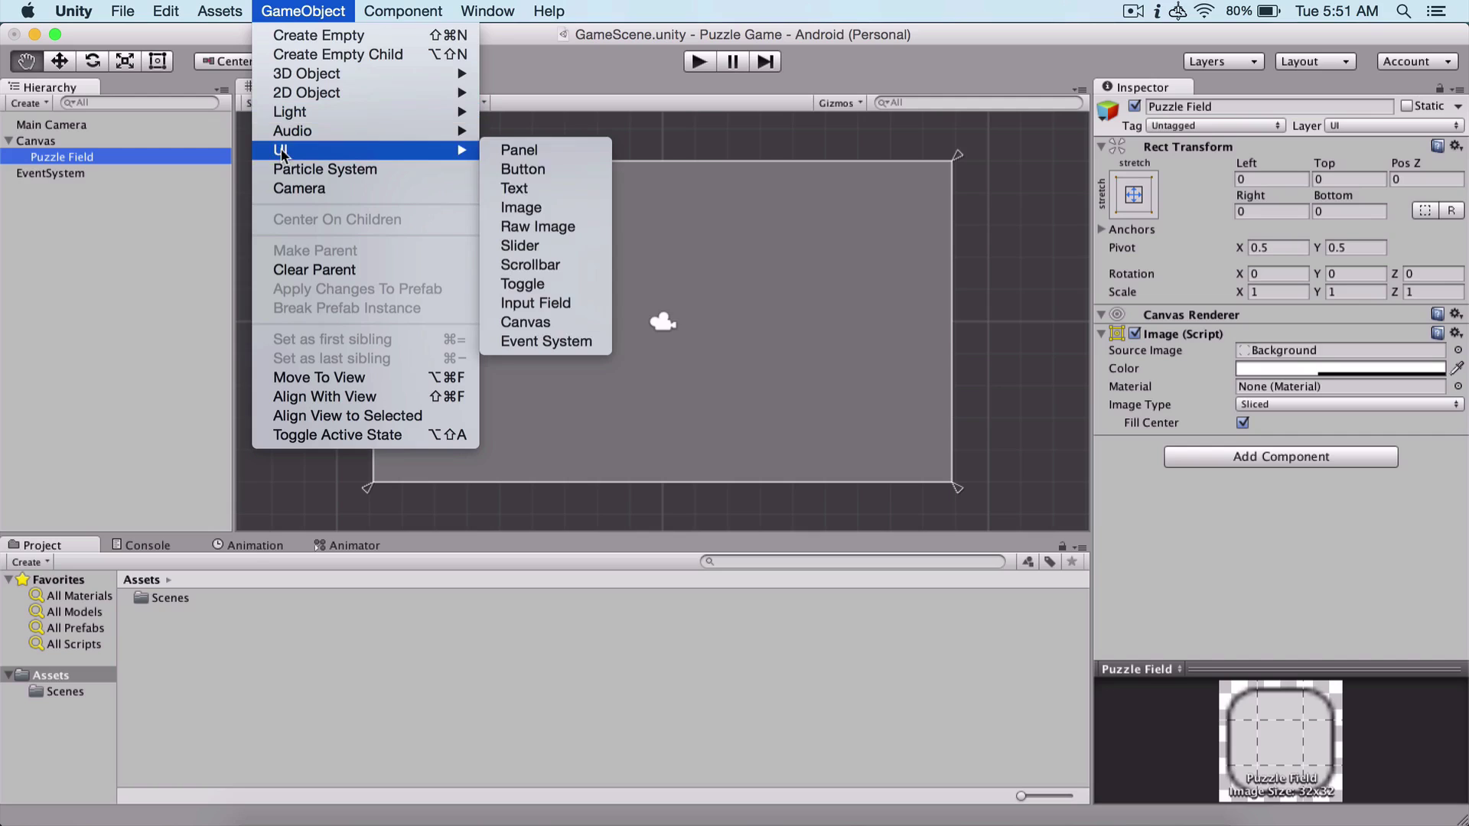
{"action": "left_click", "coordinate": [570, 169]}
{"action": "left_click_drag", "start_coordinate": [117, 179], "coordinate": [80, 157]}
{"action": "left_click", "coordinate": [37, 173]}
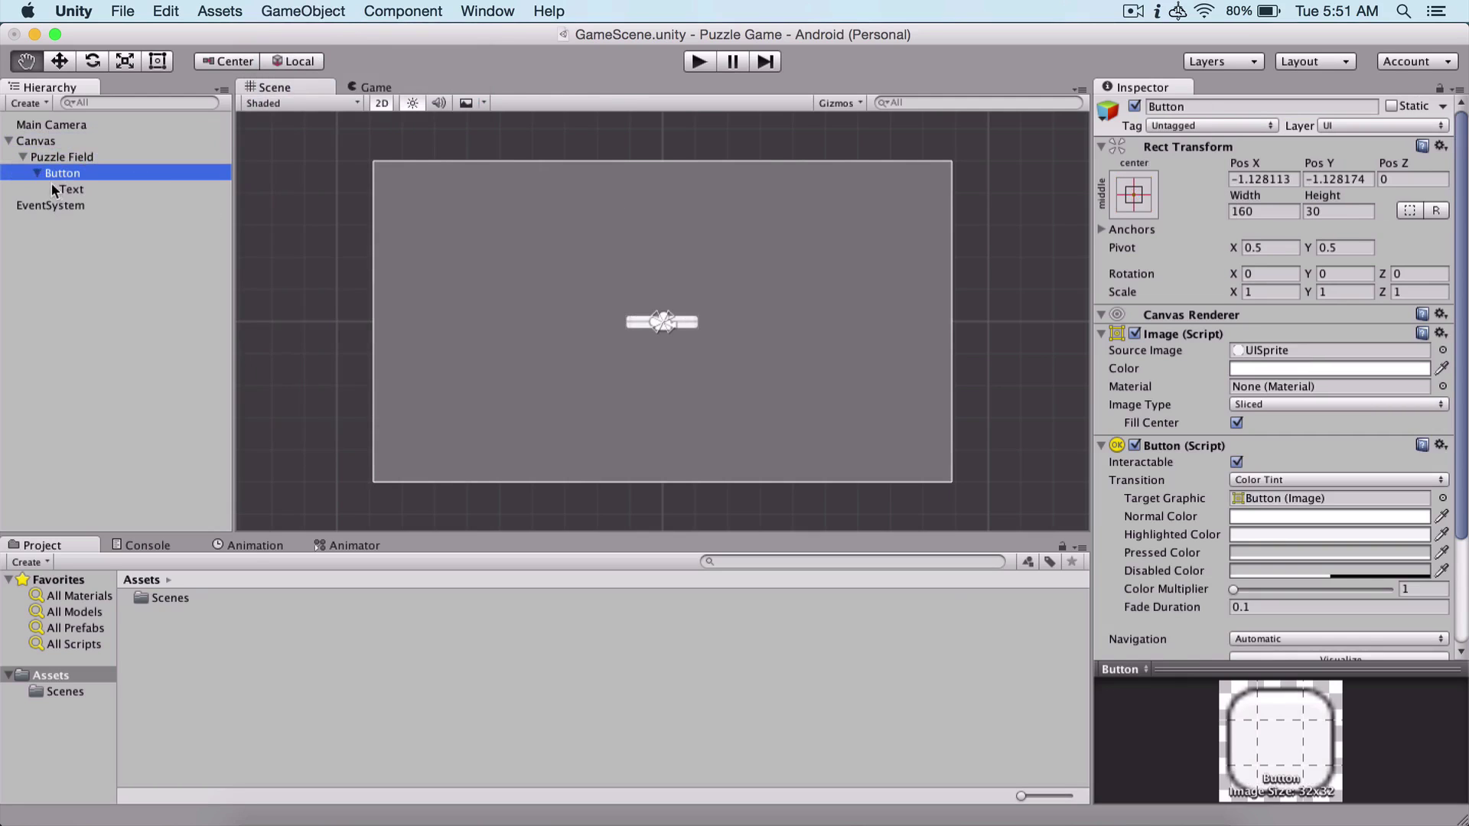
{"action": "left_click", "coordinate": [66, 190]}
{"action": "key", "text": "super+BackSpace"}
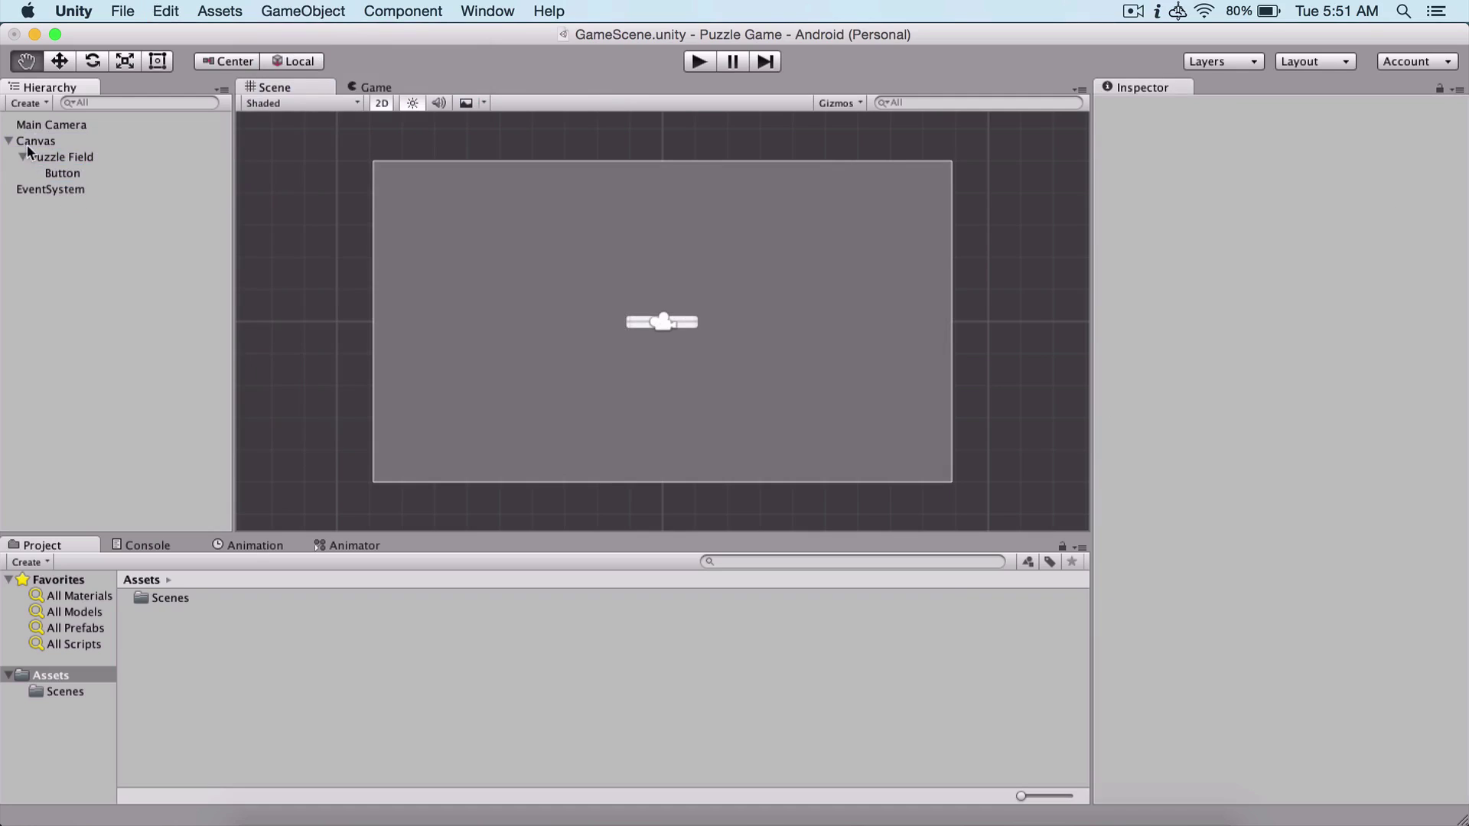
Resize the Button into a 158×139 tile and move it to the canvas's left side
{"action": "left_click", "coordinate": [77, 174]}
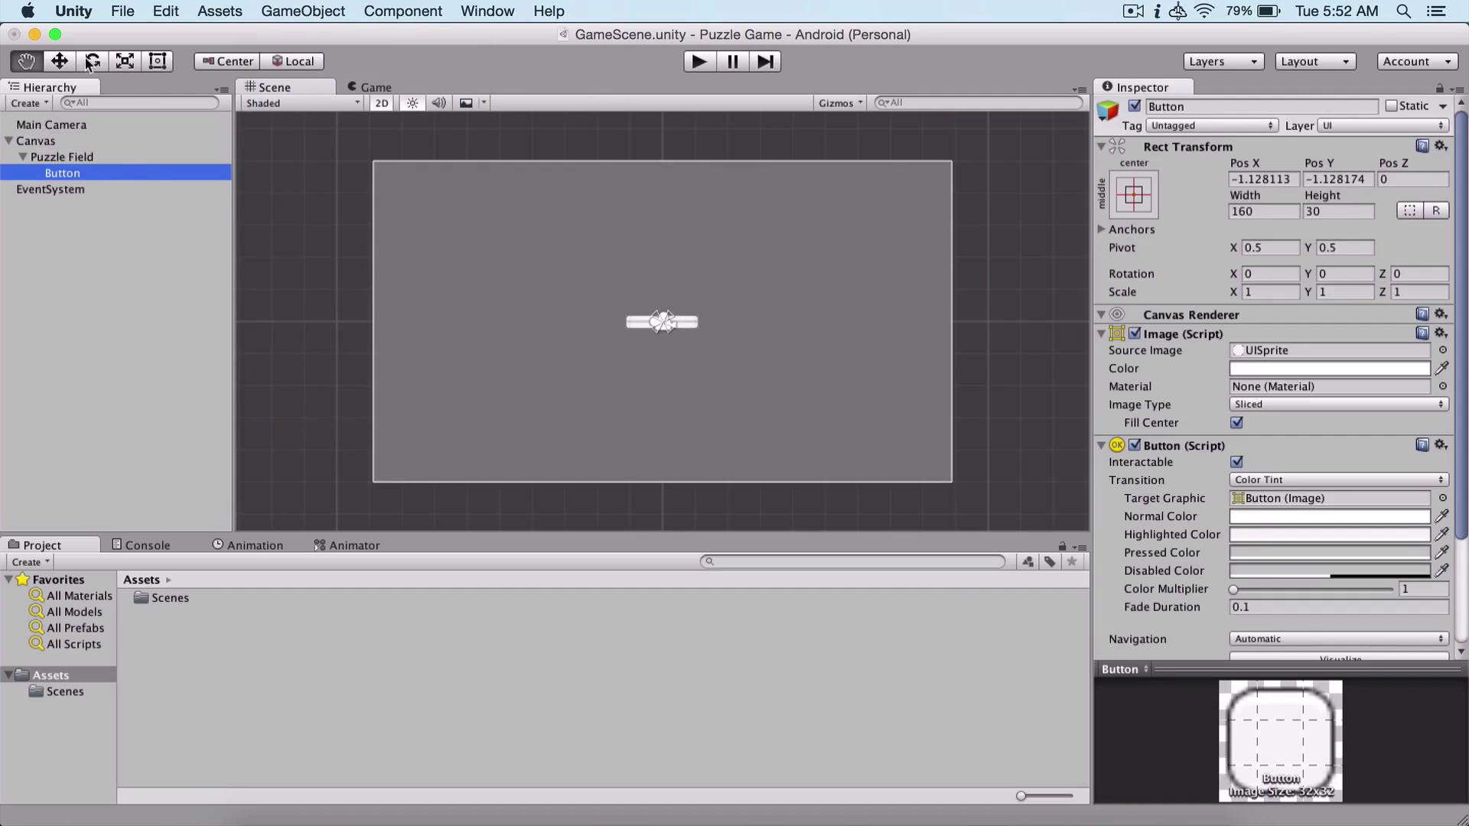
{"action": "left_click", "coordinate": [156, 61]}
{"action": "left_click_drag", "start_coordinate": [696, 329], "coordinate": [695, 380]}
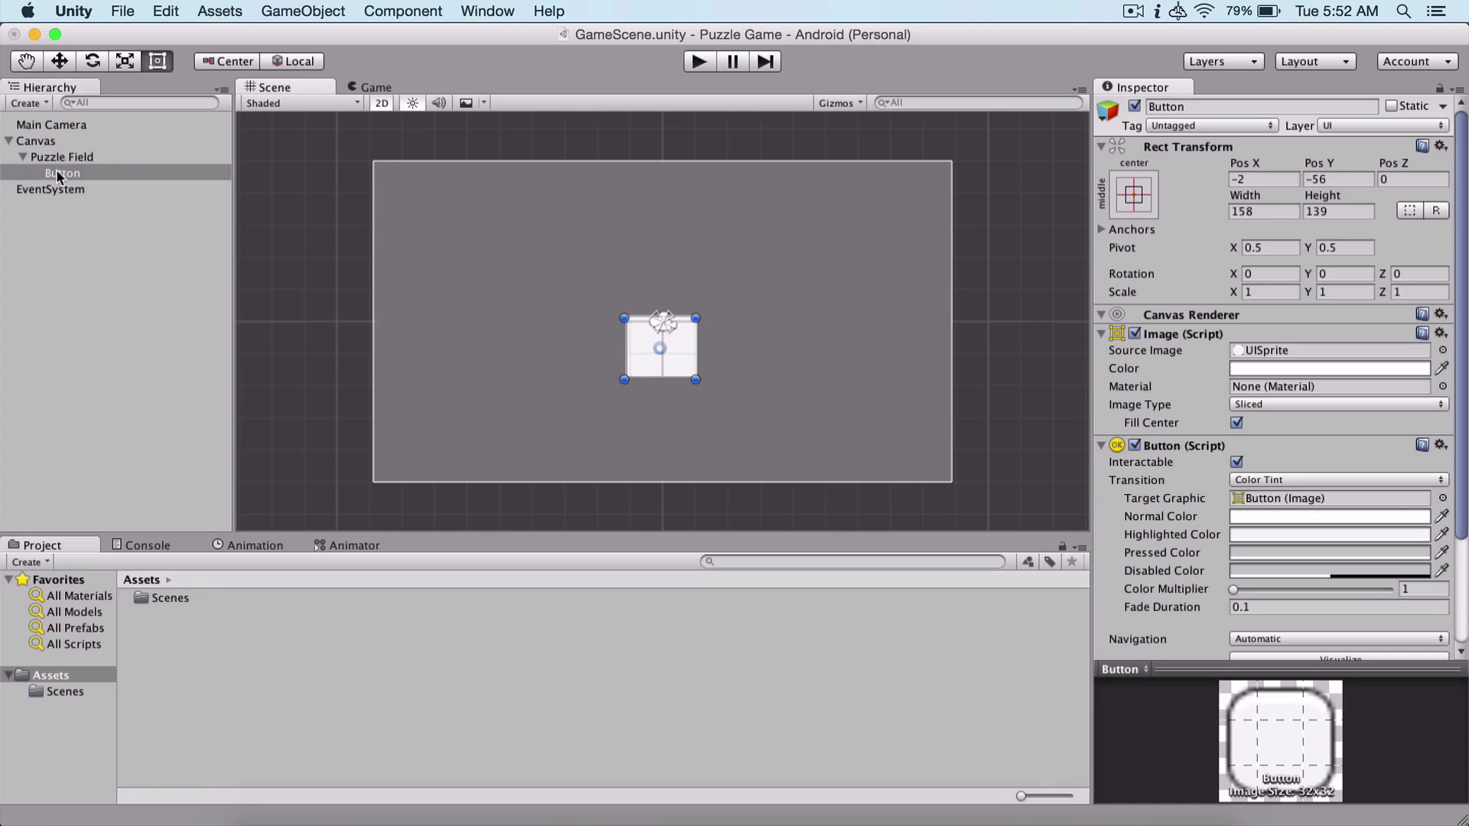
{"action": "left_click", "coordinate": [124, 290]}
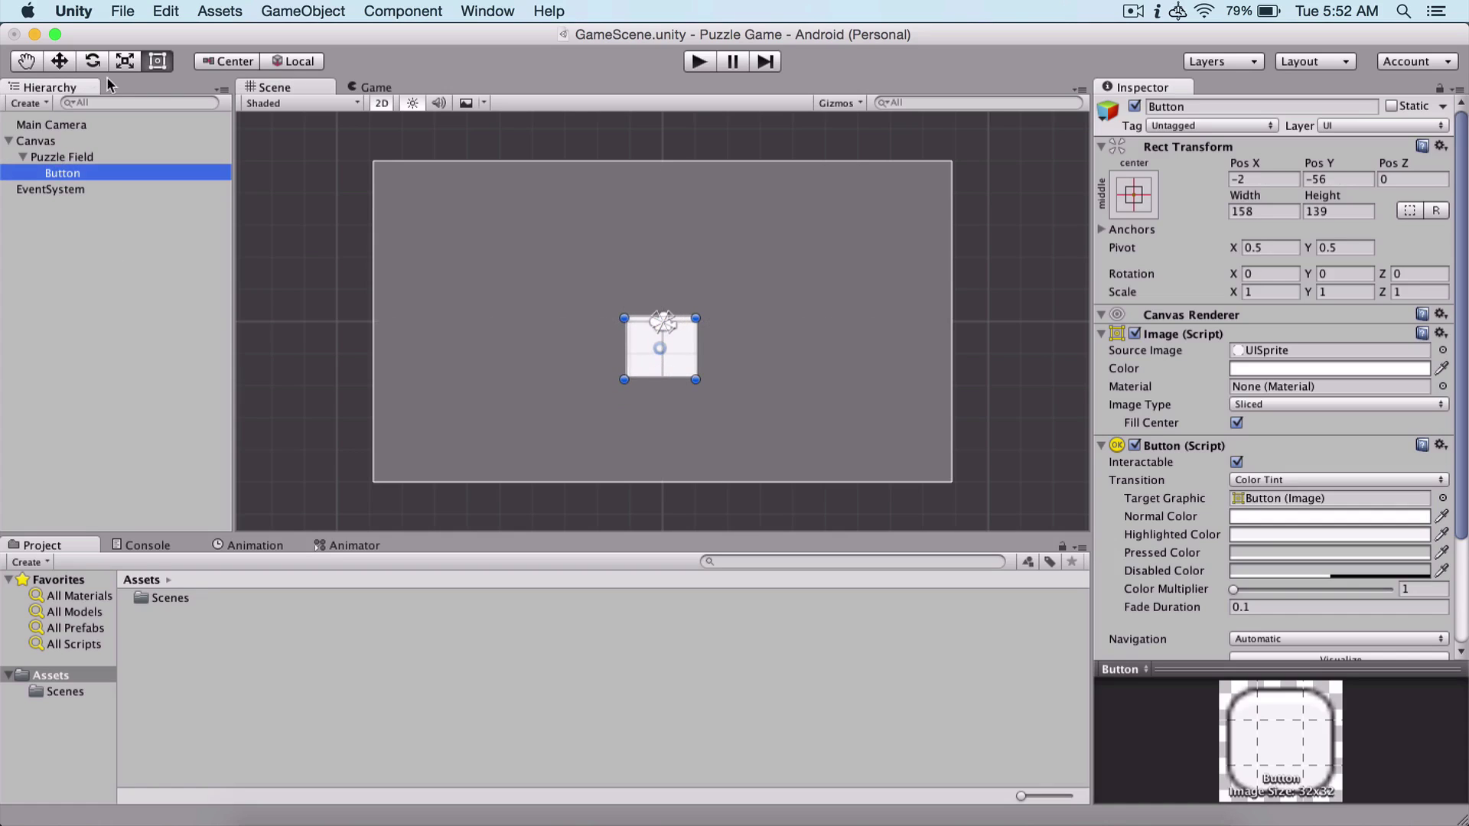
{"action": "left_click", "coordinate": [59, 61]}
{"action": "left_click_drag", "start_coordinate": [672, 341], "coordinate": [524, 310]}
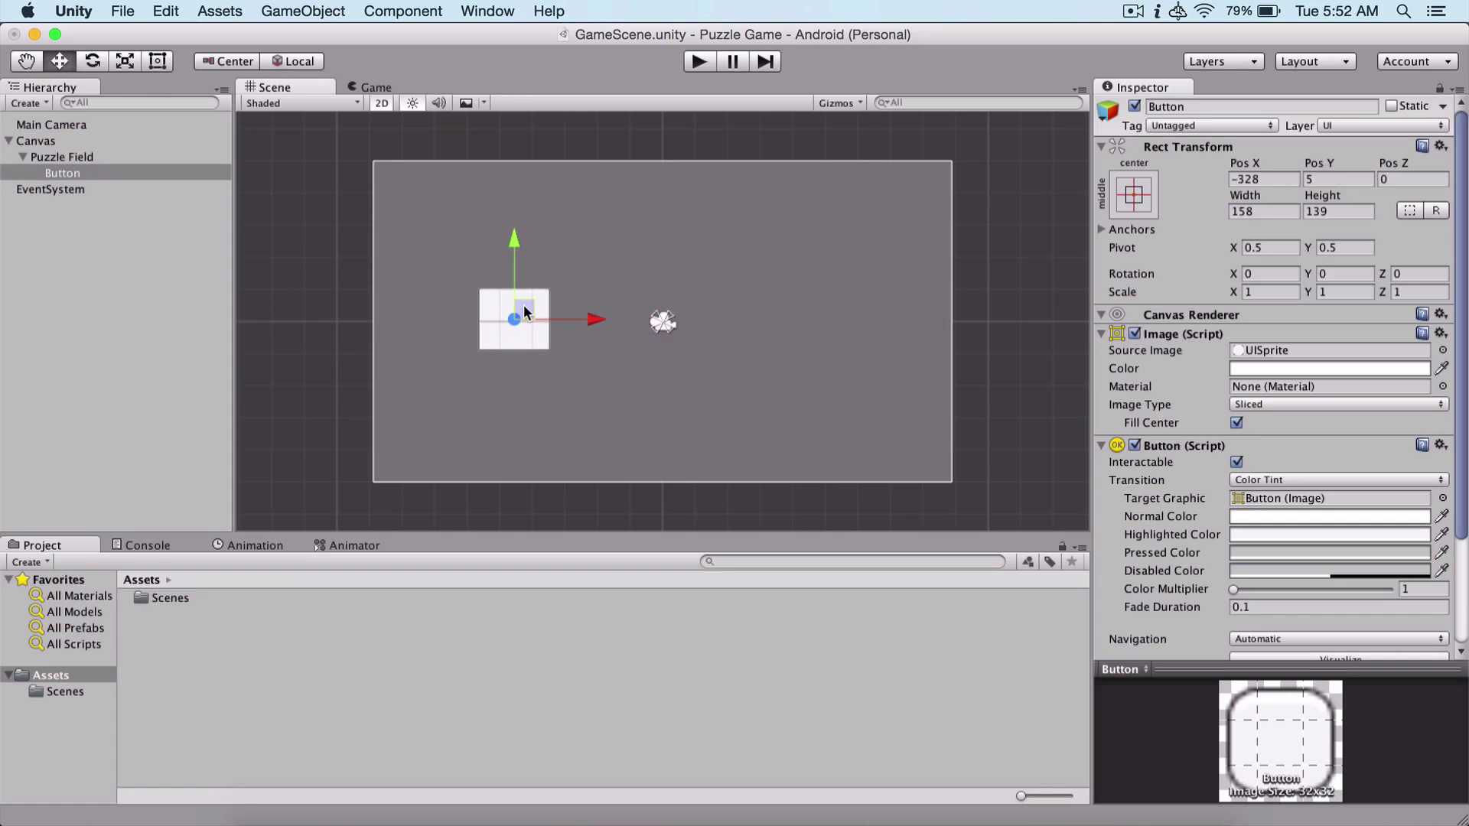
Make two duplicates of the button spaced to the right, then delete both copies
{"action": "left_click", "coordinate": [61, 176]}
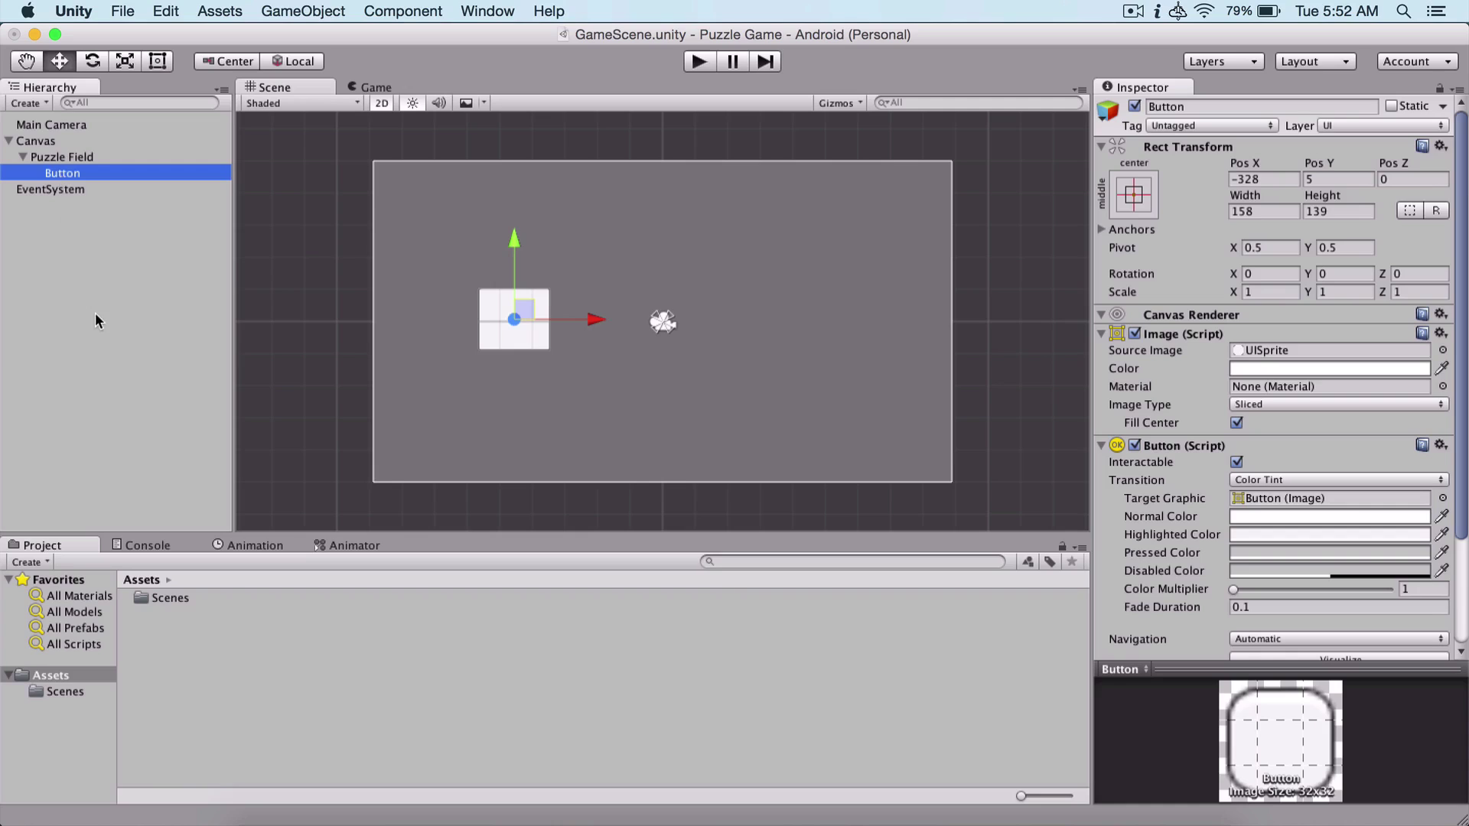
{"action": "key", "text": "super+d"}
{"action": "left_click_drag", "start_coordinate": [615, 325], "coordinate": [683, 324]}
{"action": "left_click", "coordinate": [160, 211]}
{"action": "key", "text": "super+d"}
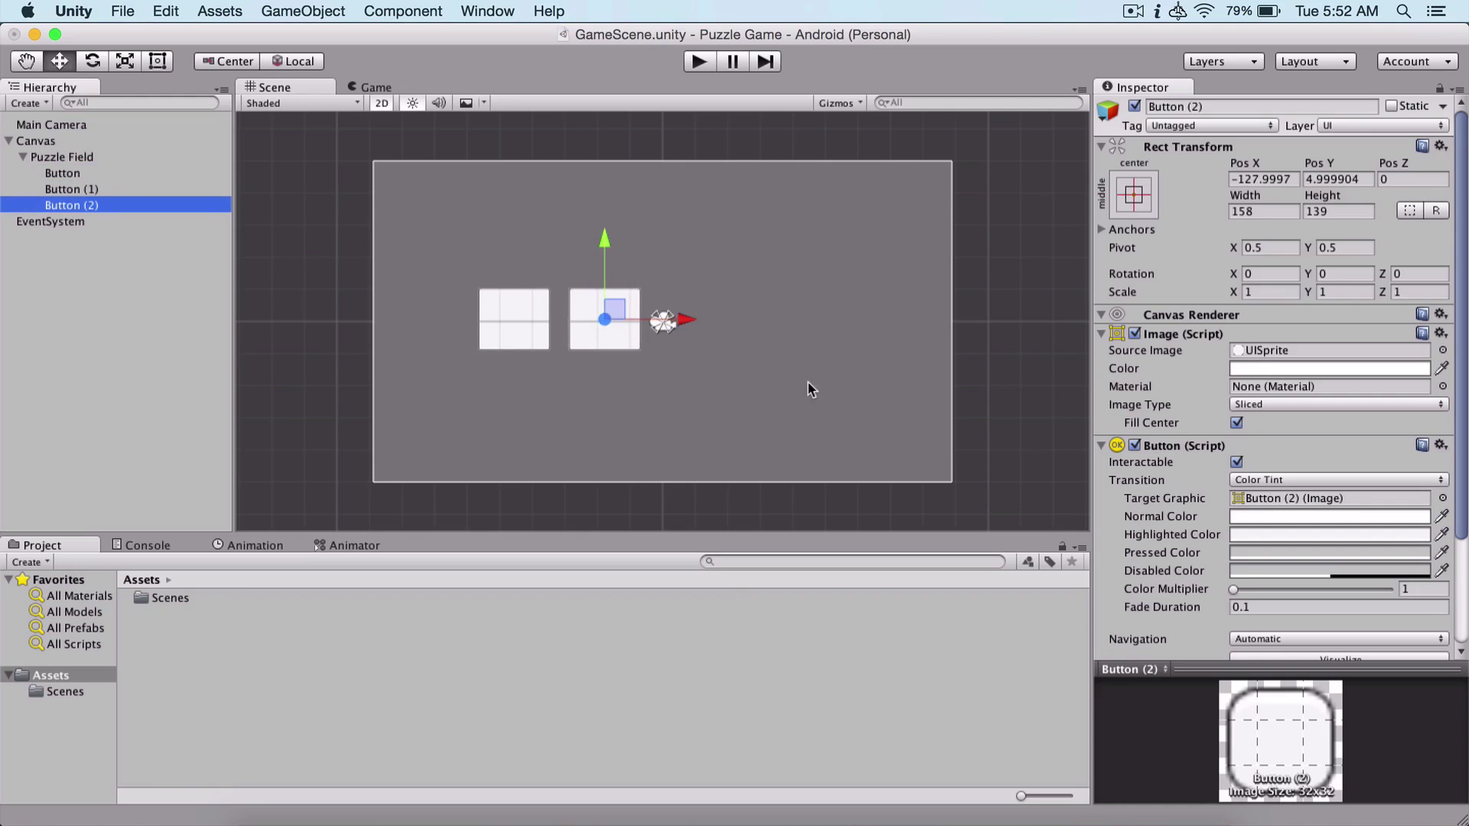
{"action": "left_click_drag", "start_coordinate": [686, 322], "coordinate": [782, 320]}
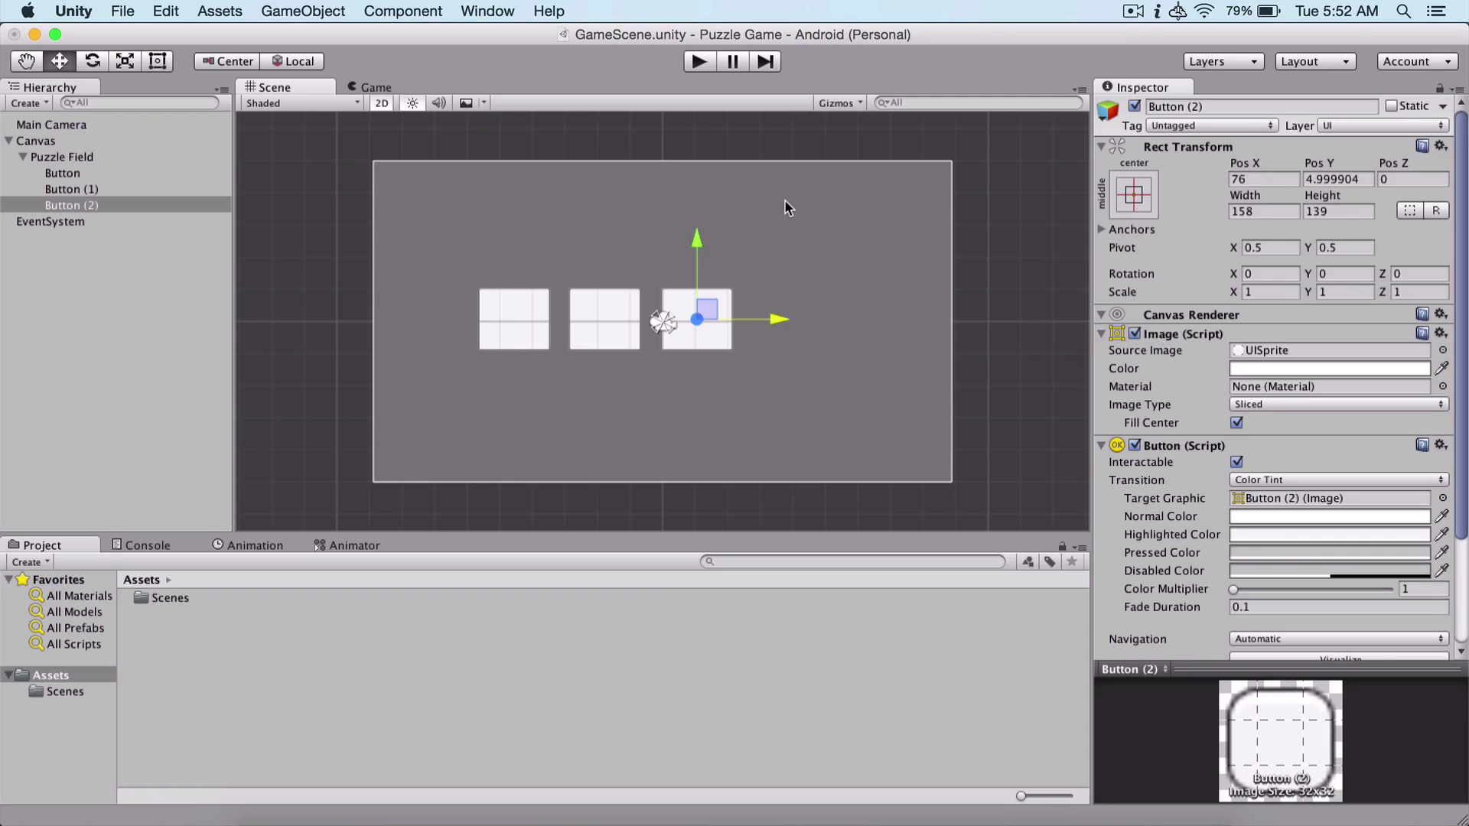
{"action": "left_click", "coordinate": [90, 190], "text": "shift"}
{"action": "key", "text": "super+BackSpace"}
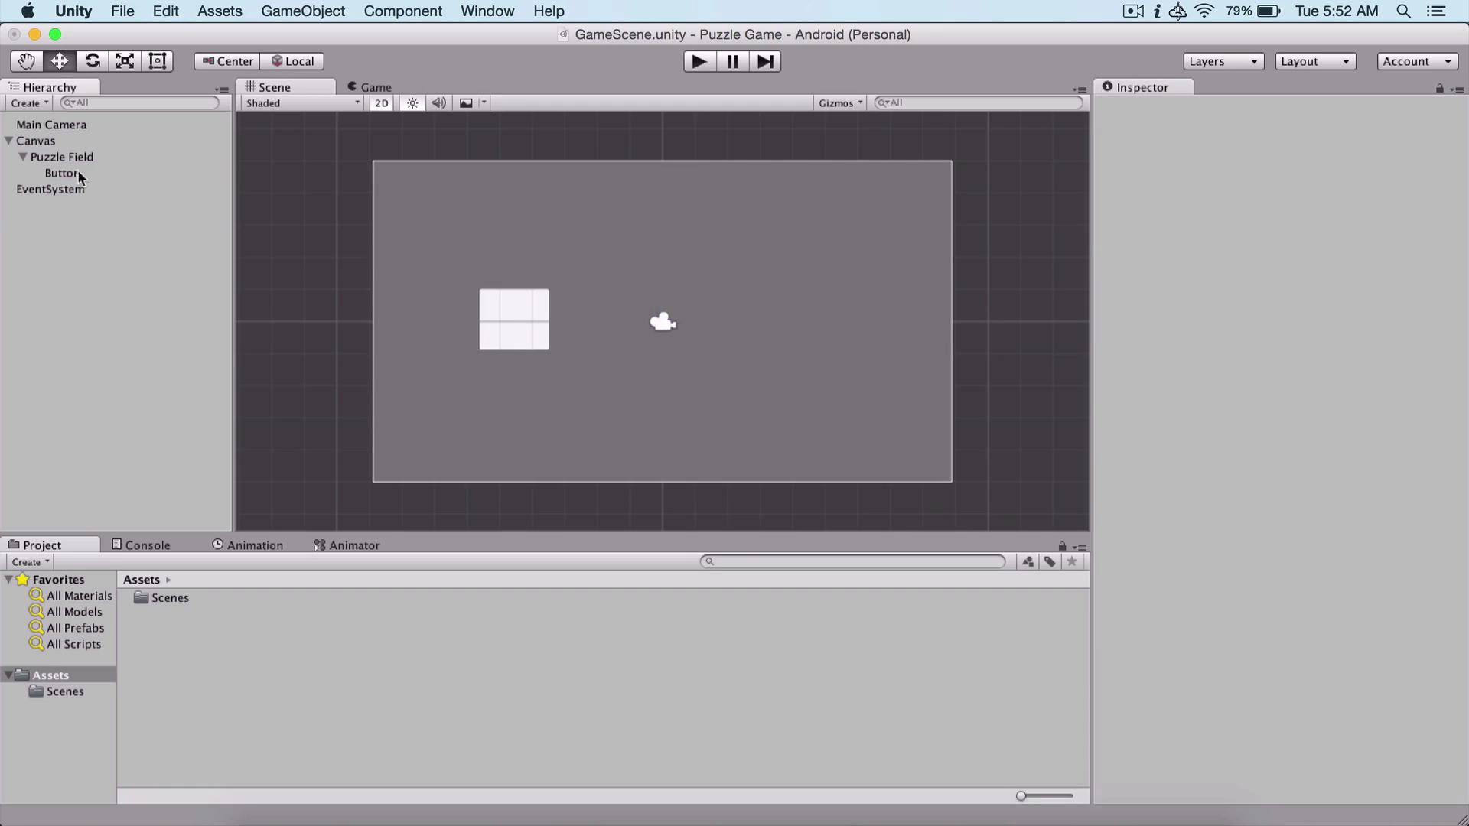
{"action": "left_click", "coordinate": [79, 159]}
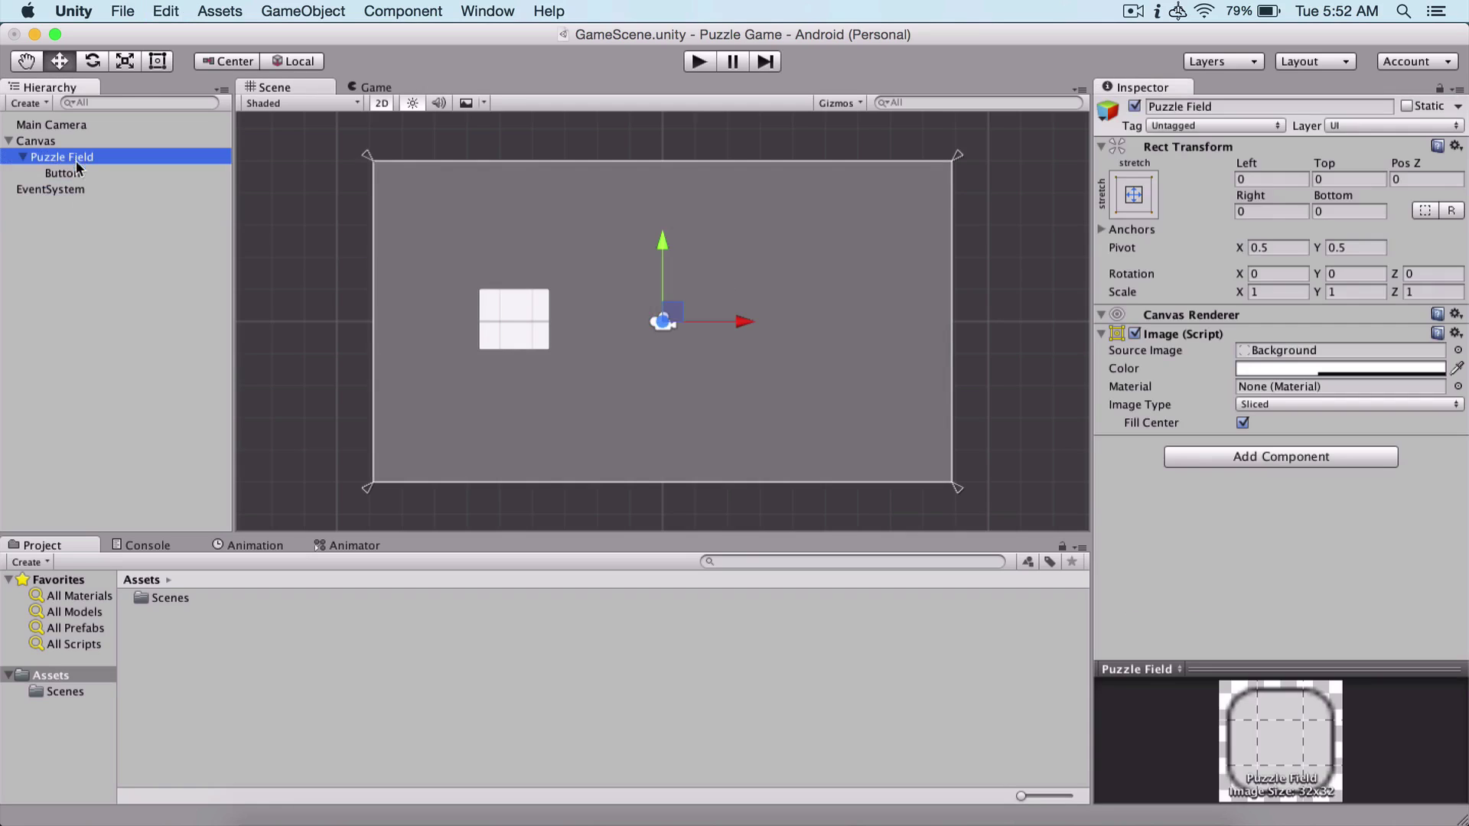
Search components for 'grid' and add a Grid Layout Group to Puzzle Field
{"action": "left_click", "coordinate": [1285, 456]}
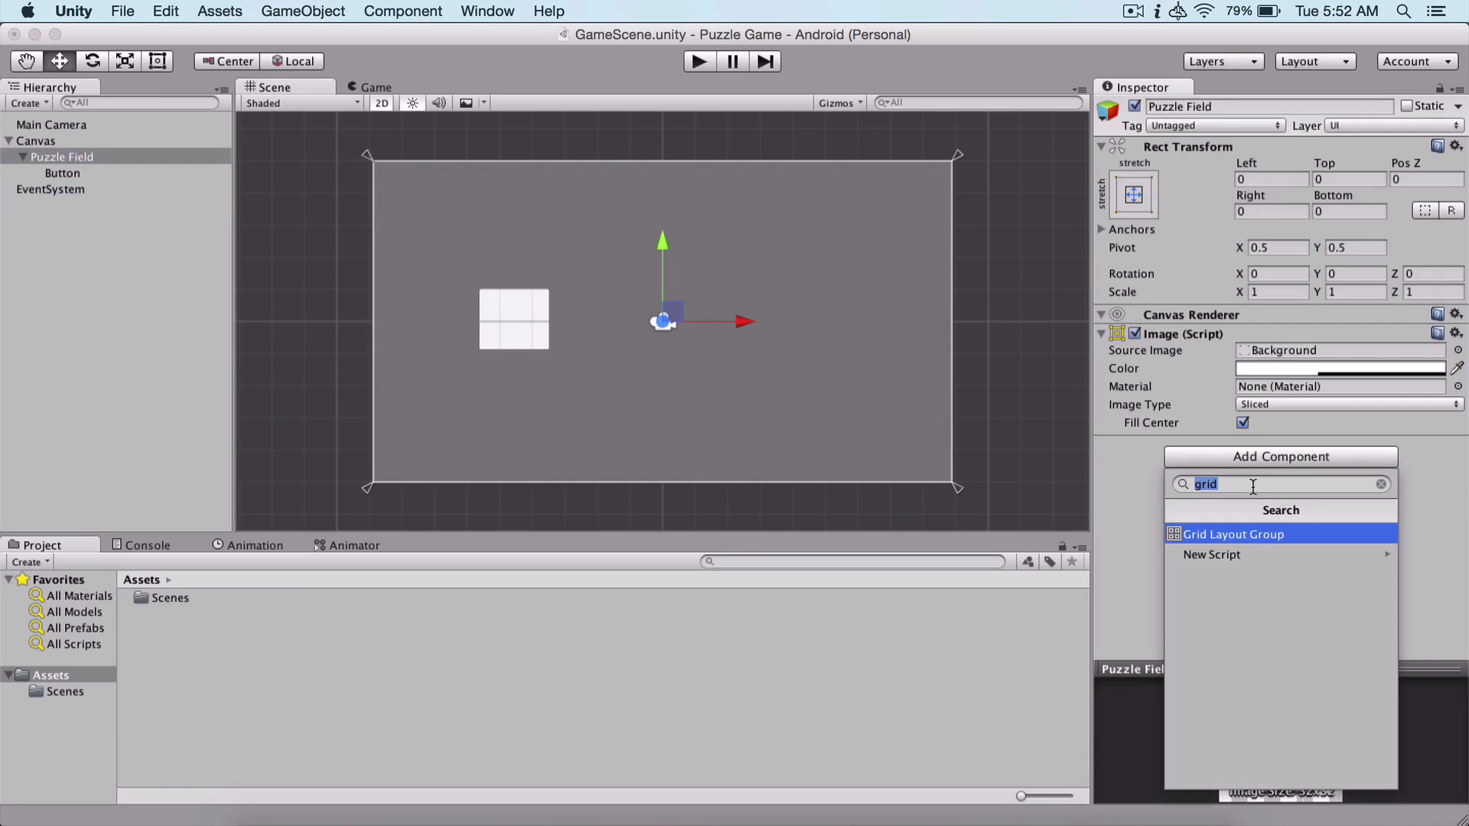
{"action": "type", "text": "grid"}
{"action": "key", "text": "super+a"}
{"action": "left_click", "coordinate": [1237, 540]}
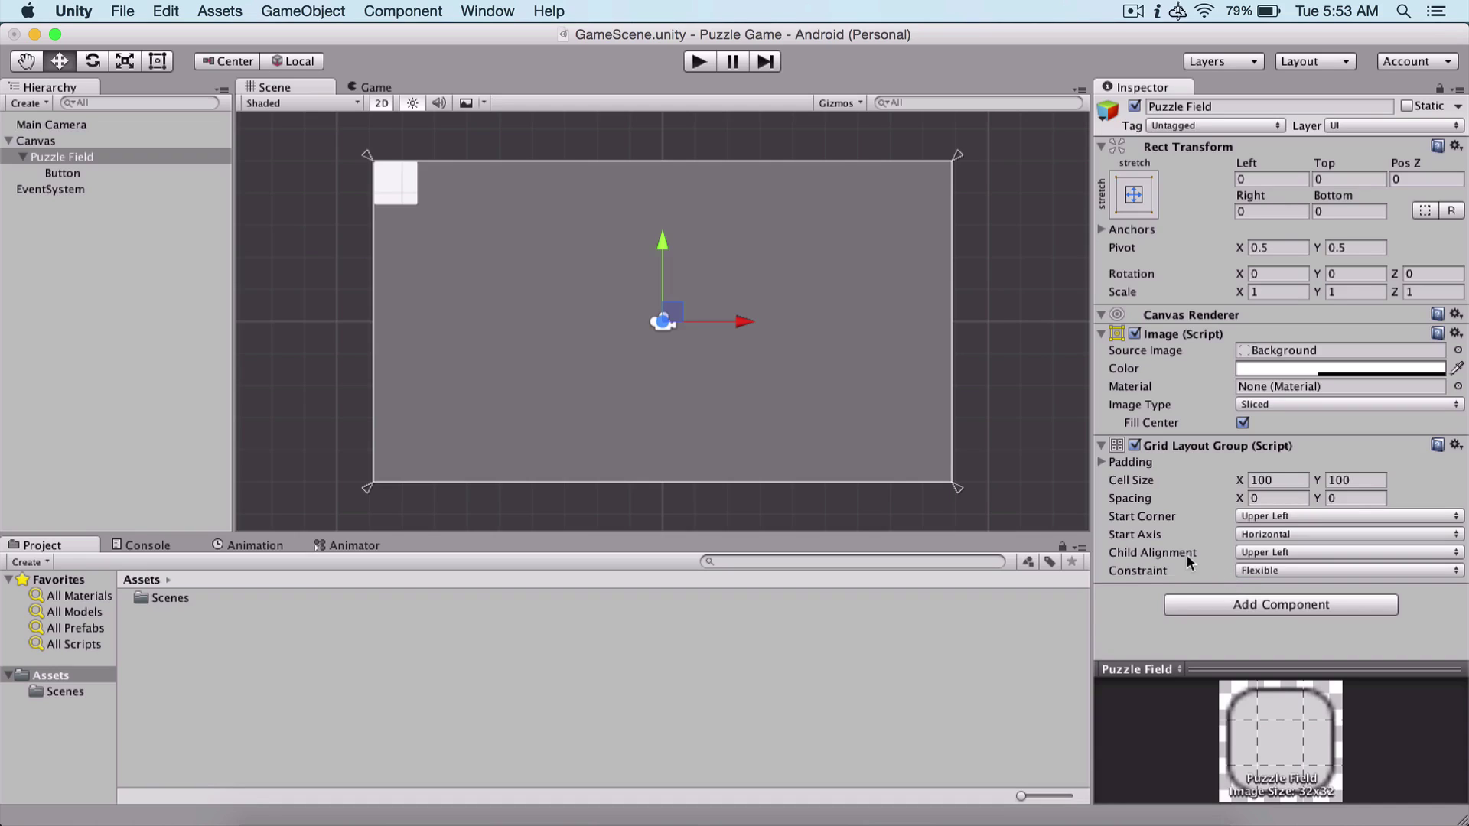
Set grid child alignment to Middle Center, keep constraint Flexible, and cell size 200×200
{"action": "left_click", "coordinate": [1254, 554]}
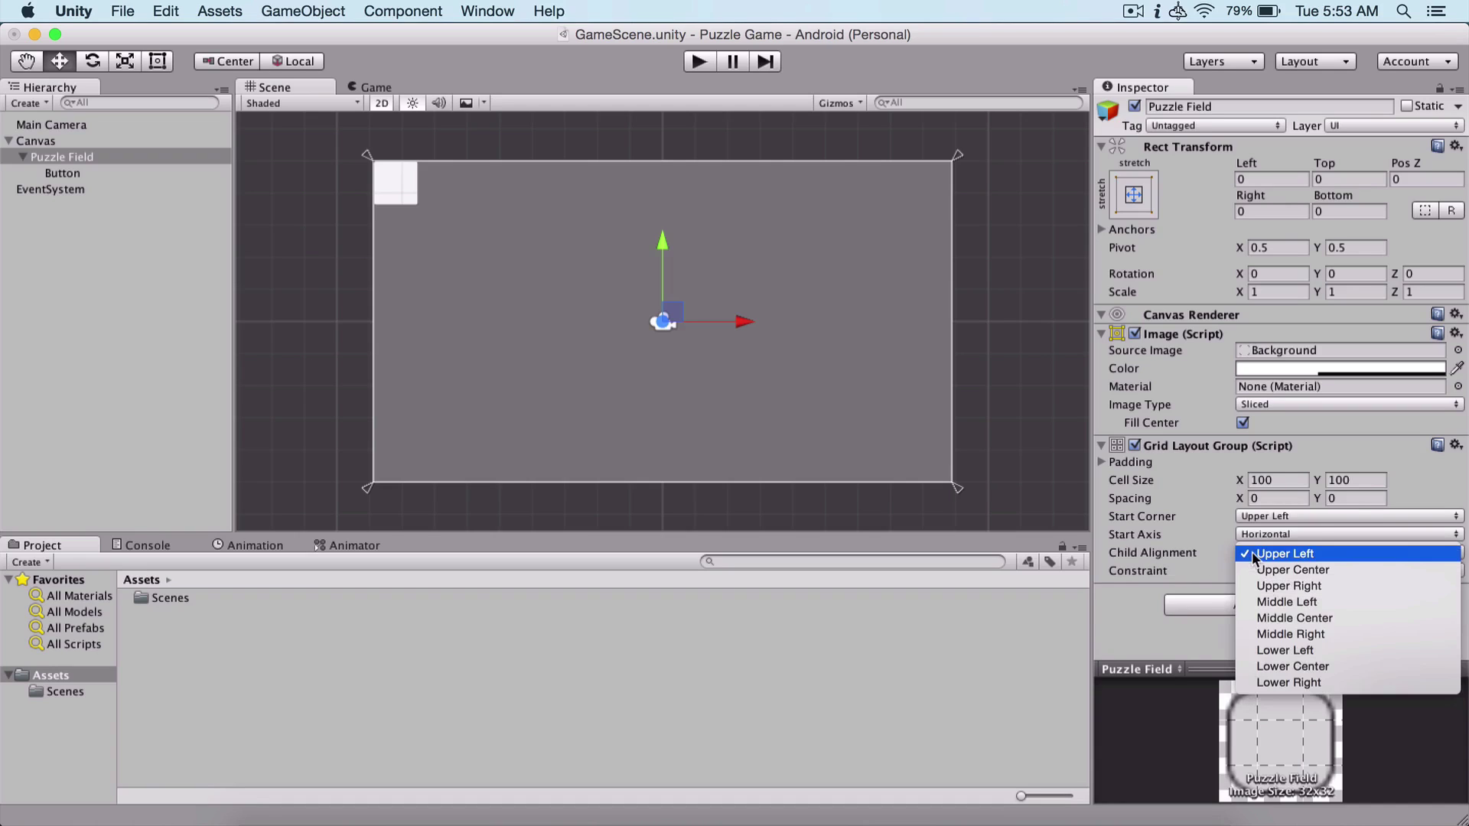
{"action": "left_click", "coordinate": [1328, 621]}
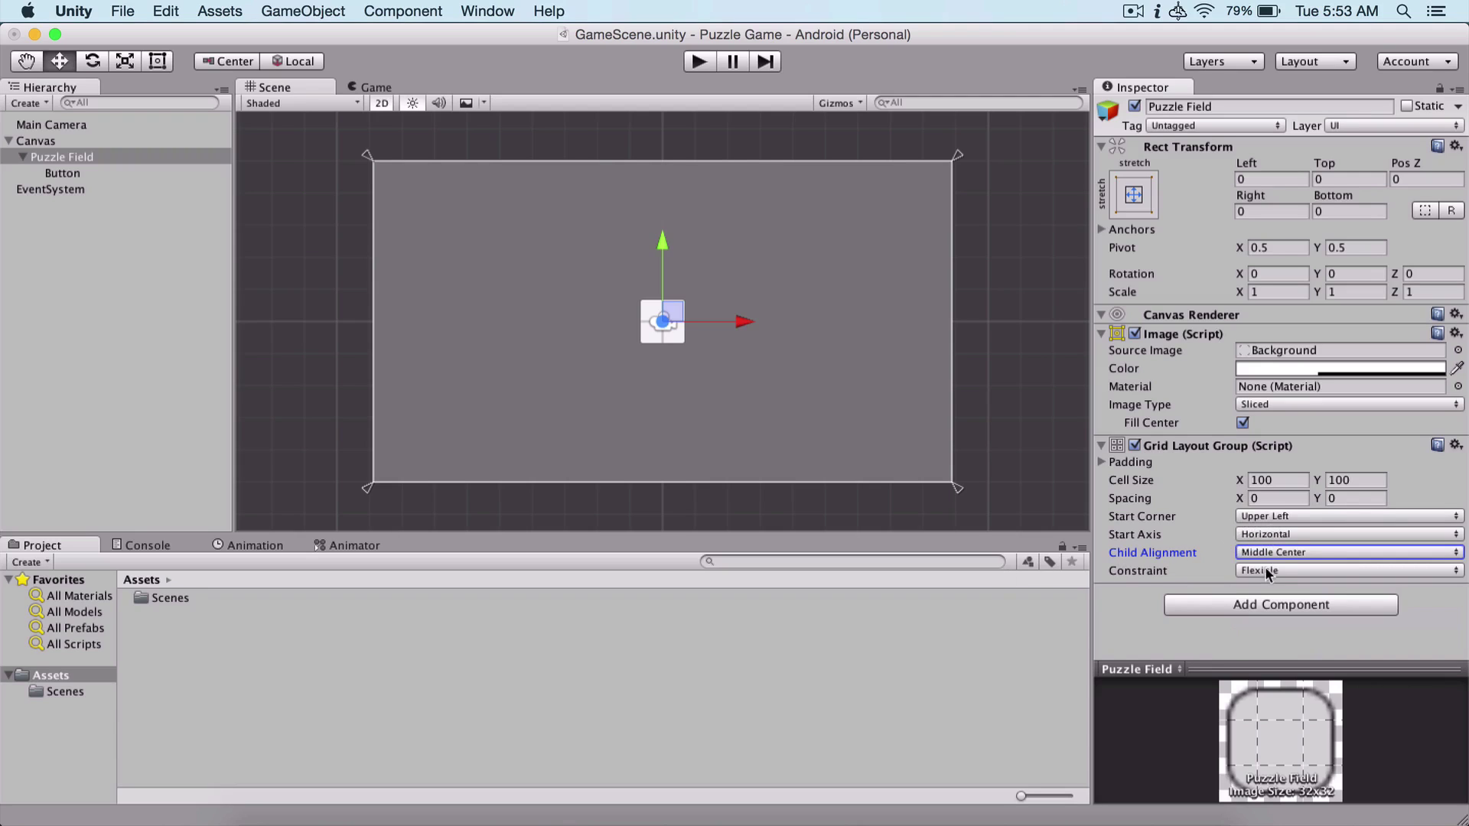
{"action": "left_click", "coordinate": [1291, 572]}
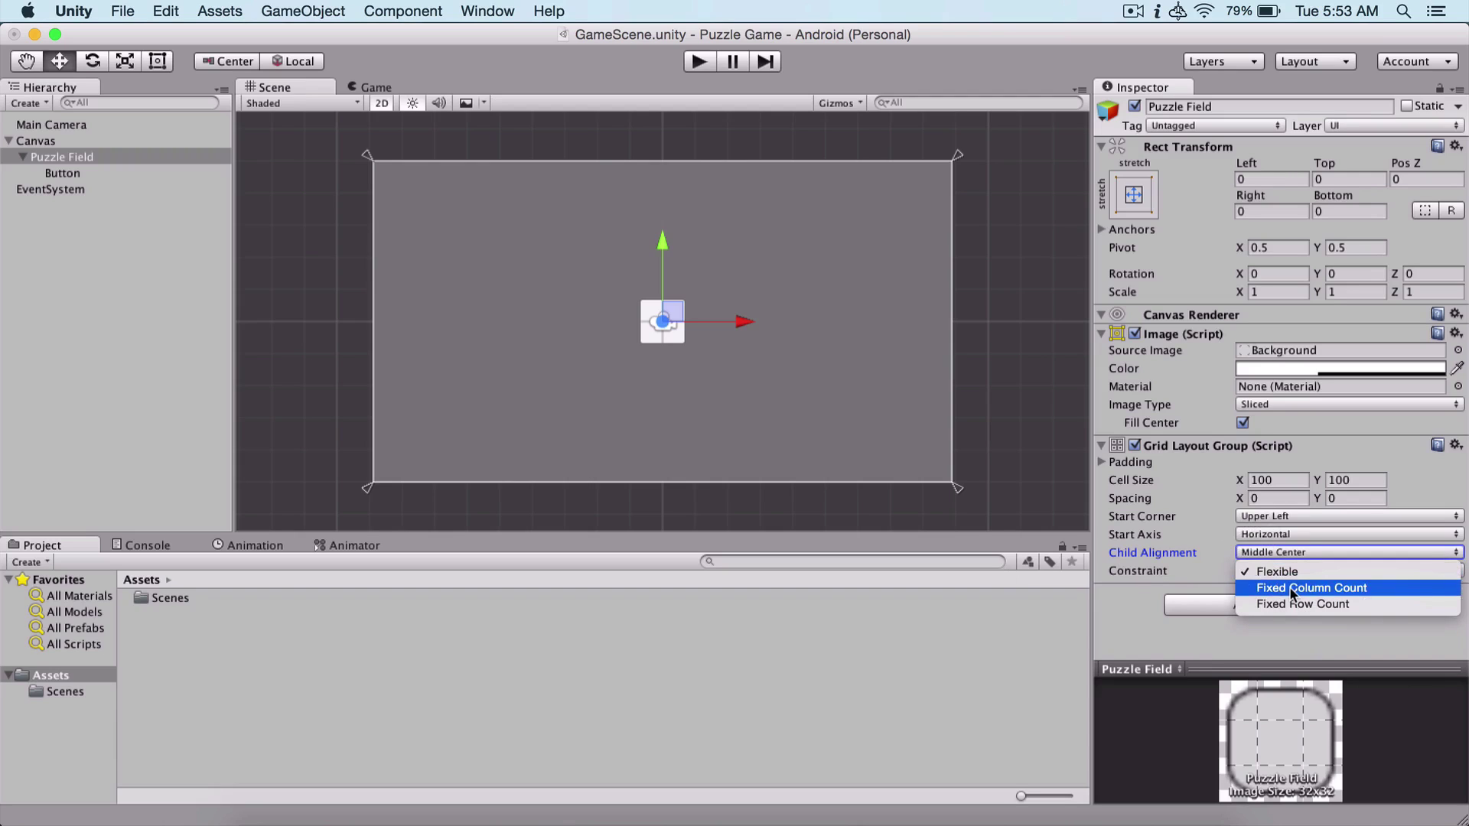
{"action": "left_click", "coordinate": [1121, 612]}
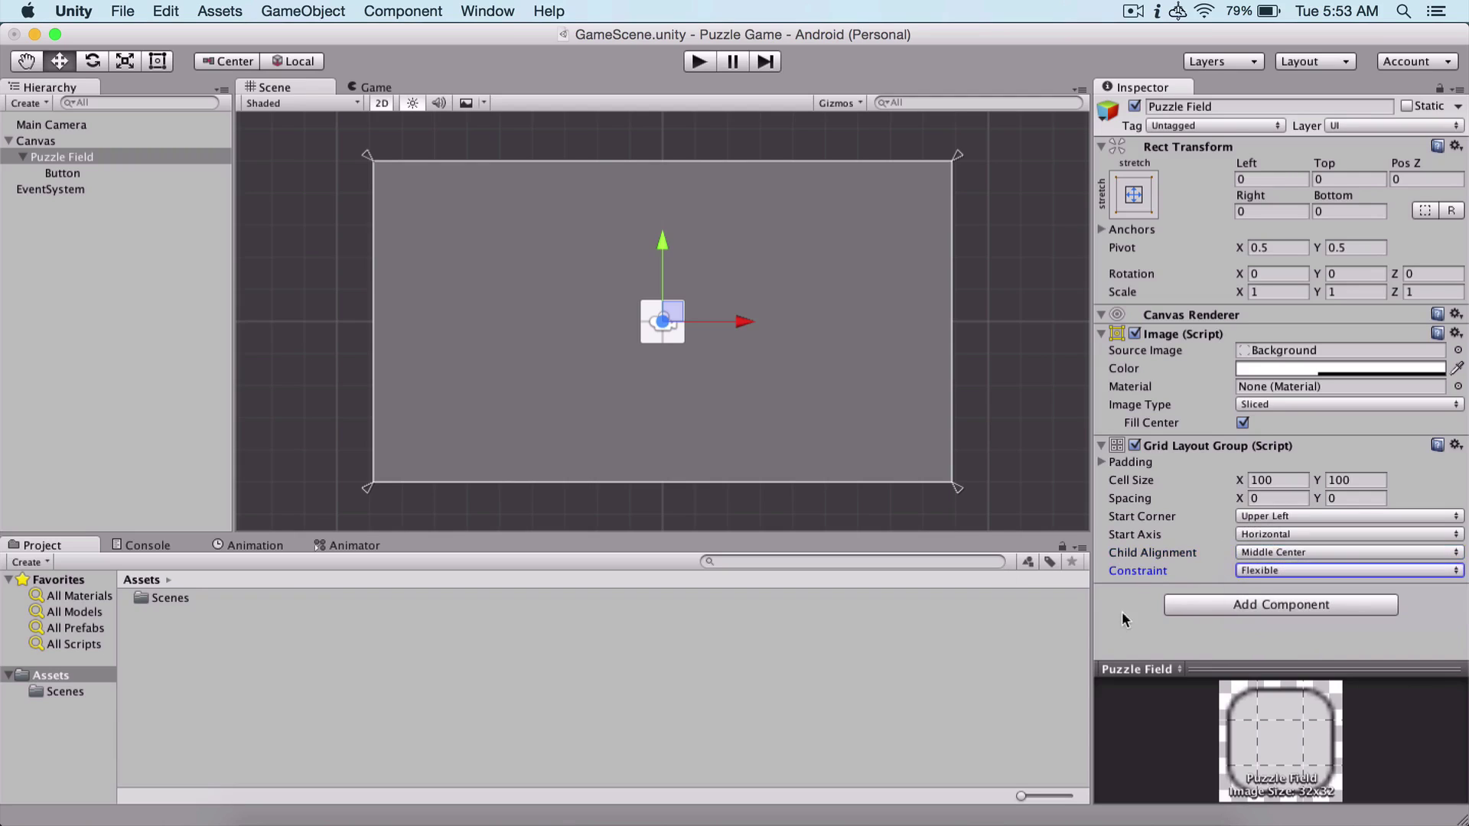
{"action": "left_click", "coordinate": [1267, 479]}
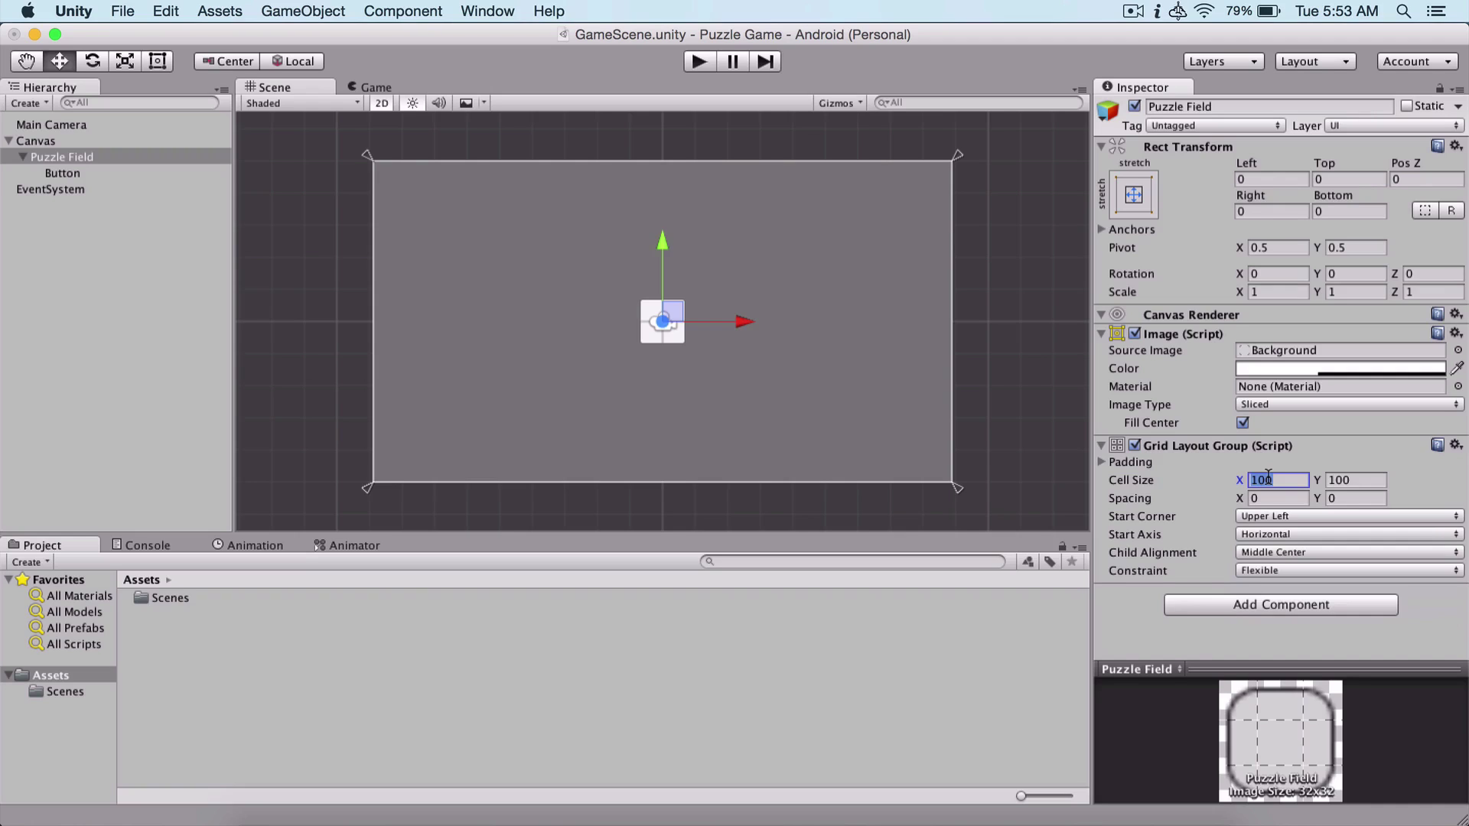
{"action": "type", "text": "200"}
{"action": "key", "text": "Tab"}
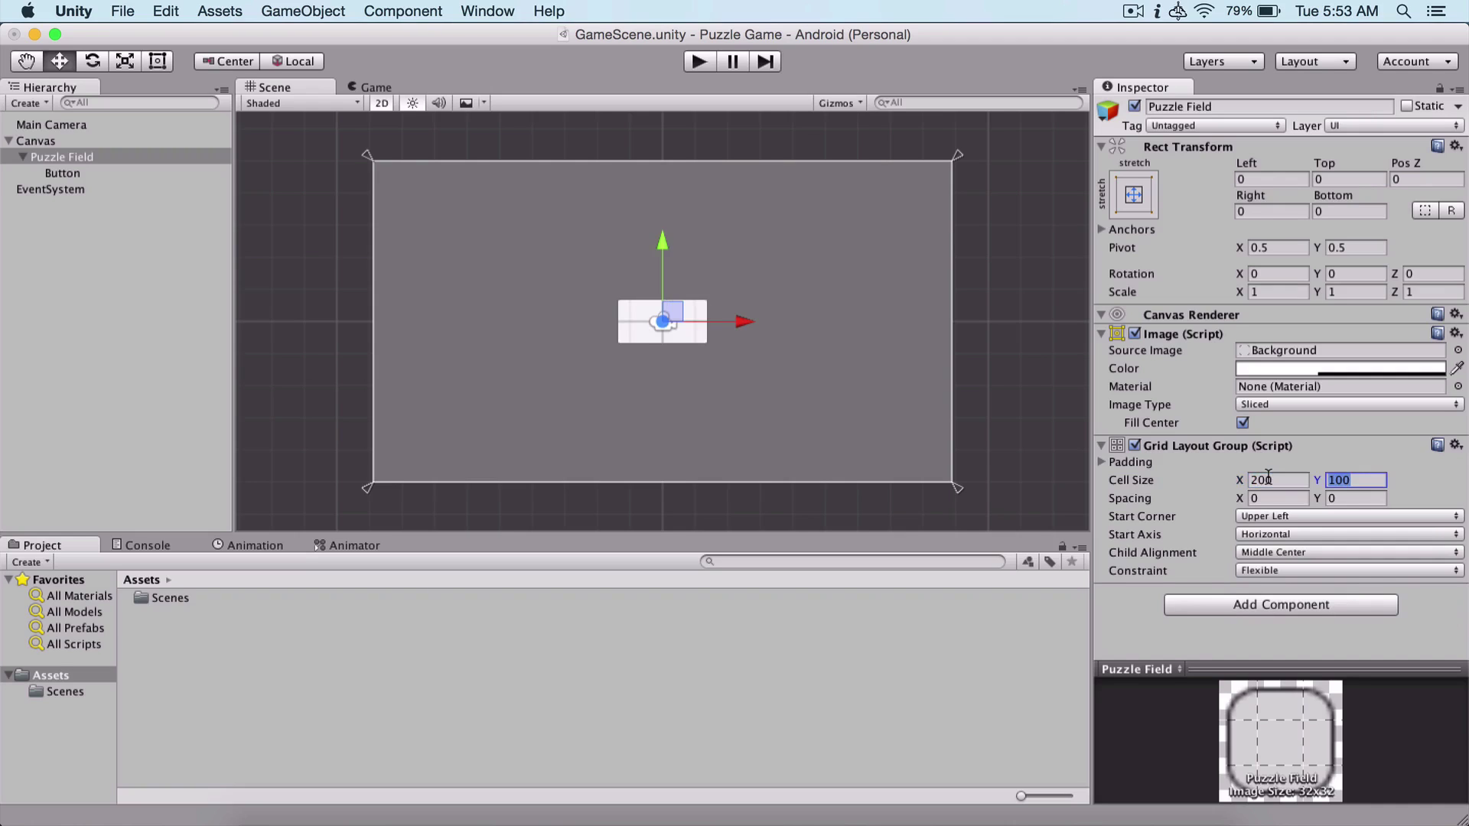
{"action": "type", "text": "200"}
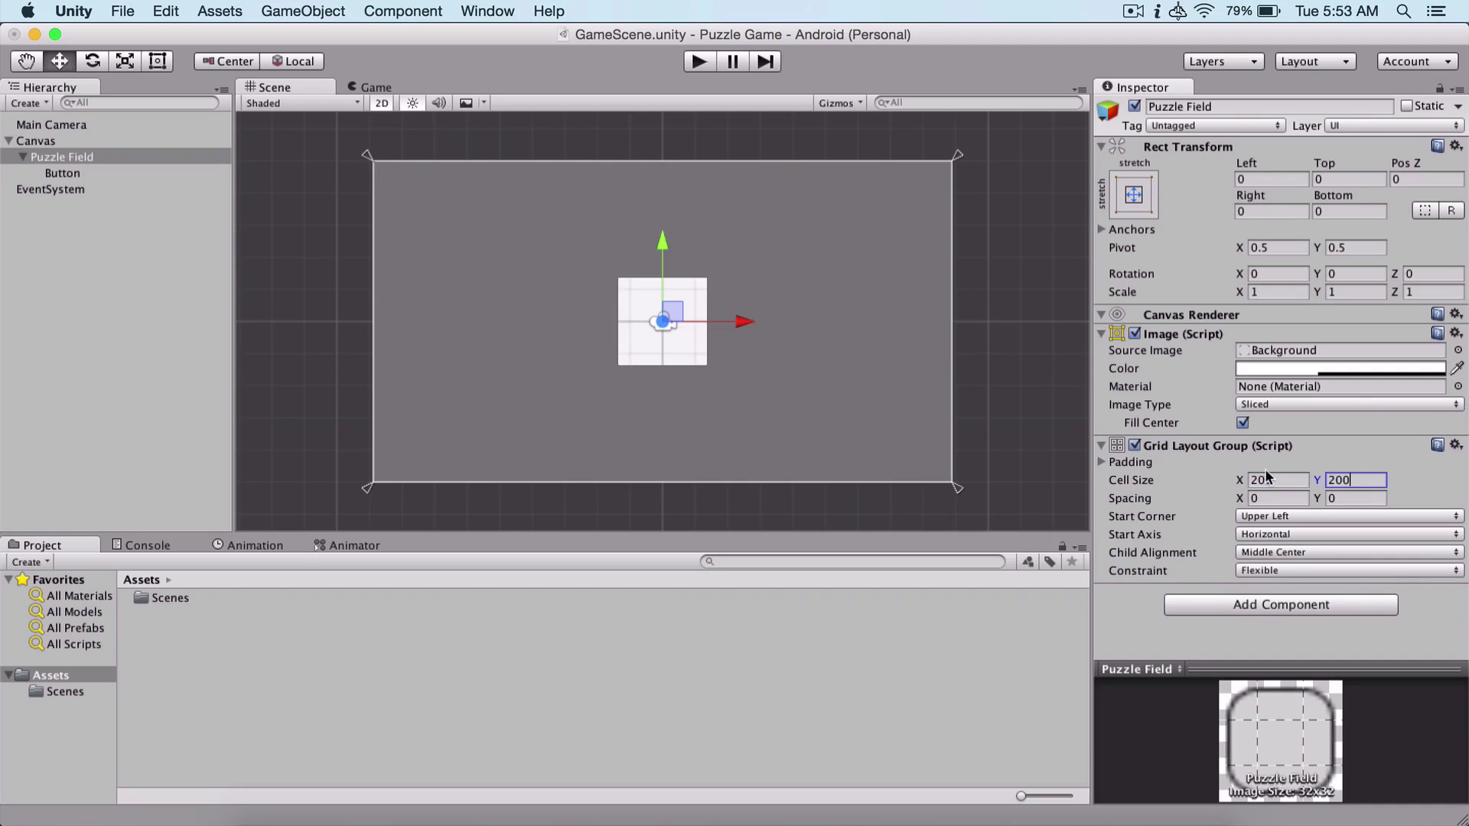
Duplicate the Button, set grid spacing to 10×10, and keep duplicating up to five buttons
{"action": "left_click", "coordinate": [69, 172]}
{"action": "key", "text": "super+d"}
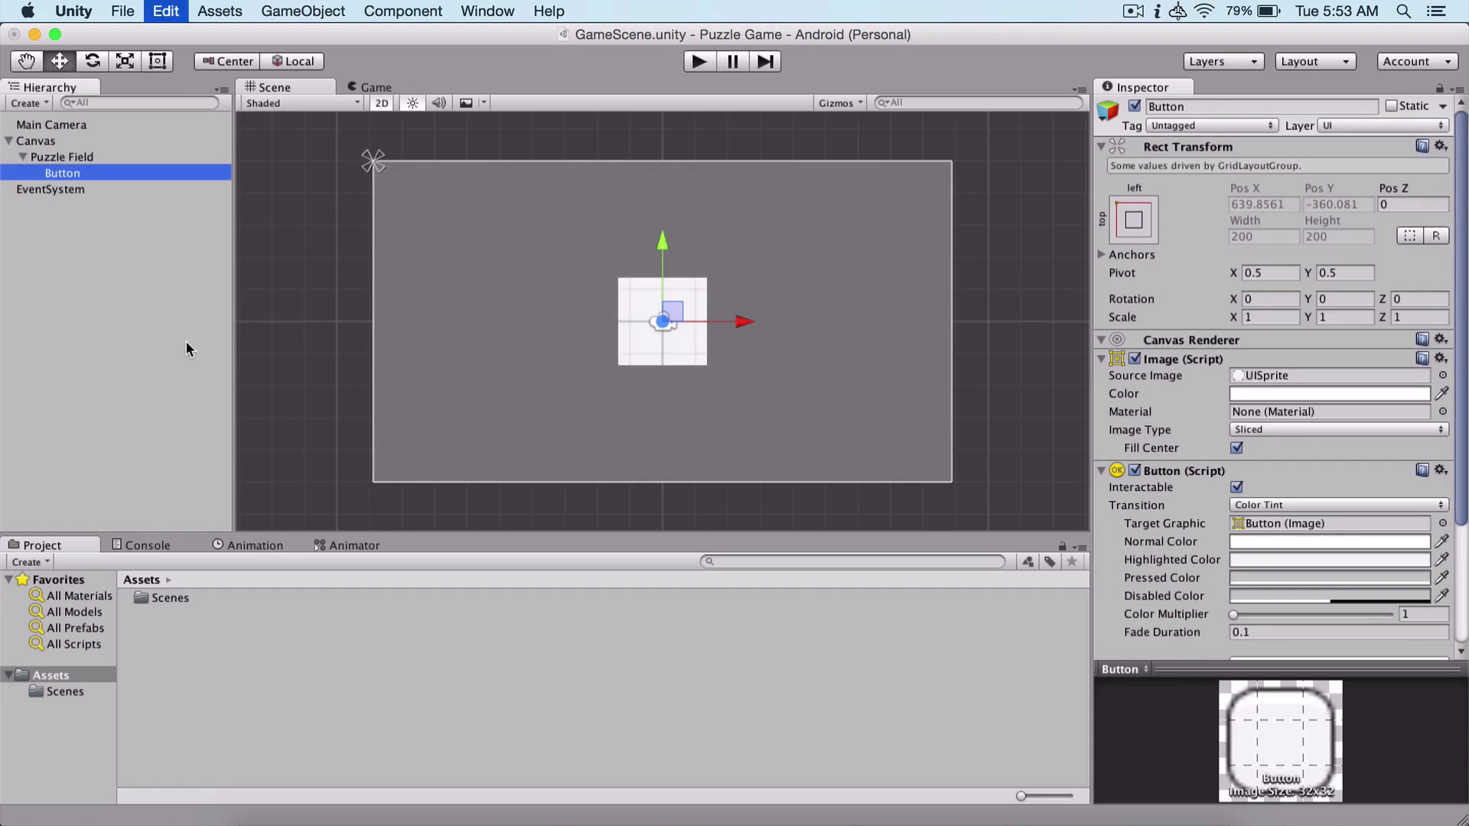
{"action": "key", "text": "super+d"}
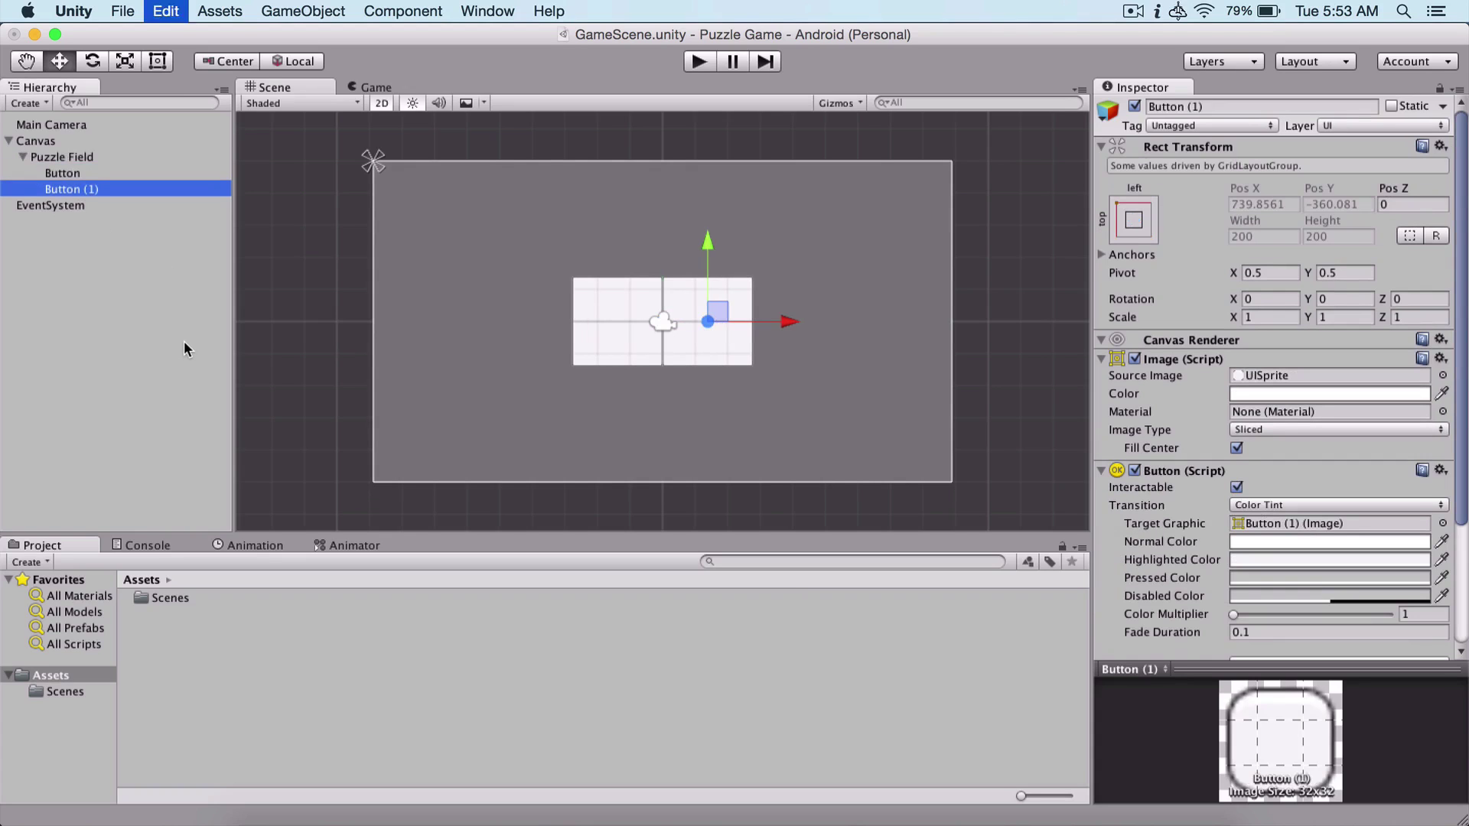
{"action": "left_click", "coordinate": [82, 156]}
{"action": "left_click", "coordinate": [1267, 498]}
{"action": "type", "text": "10"}
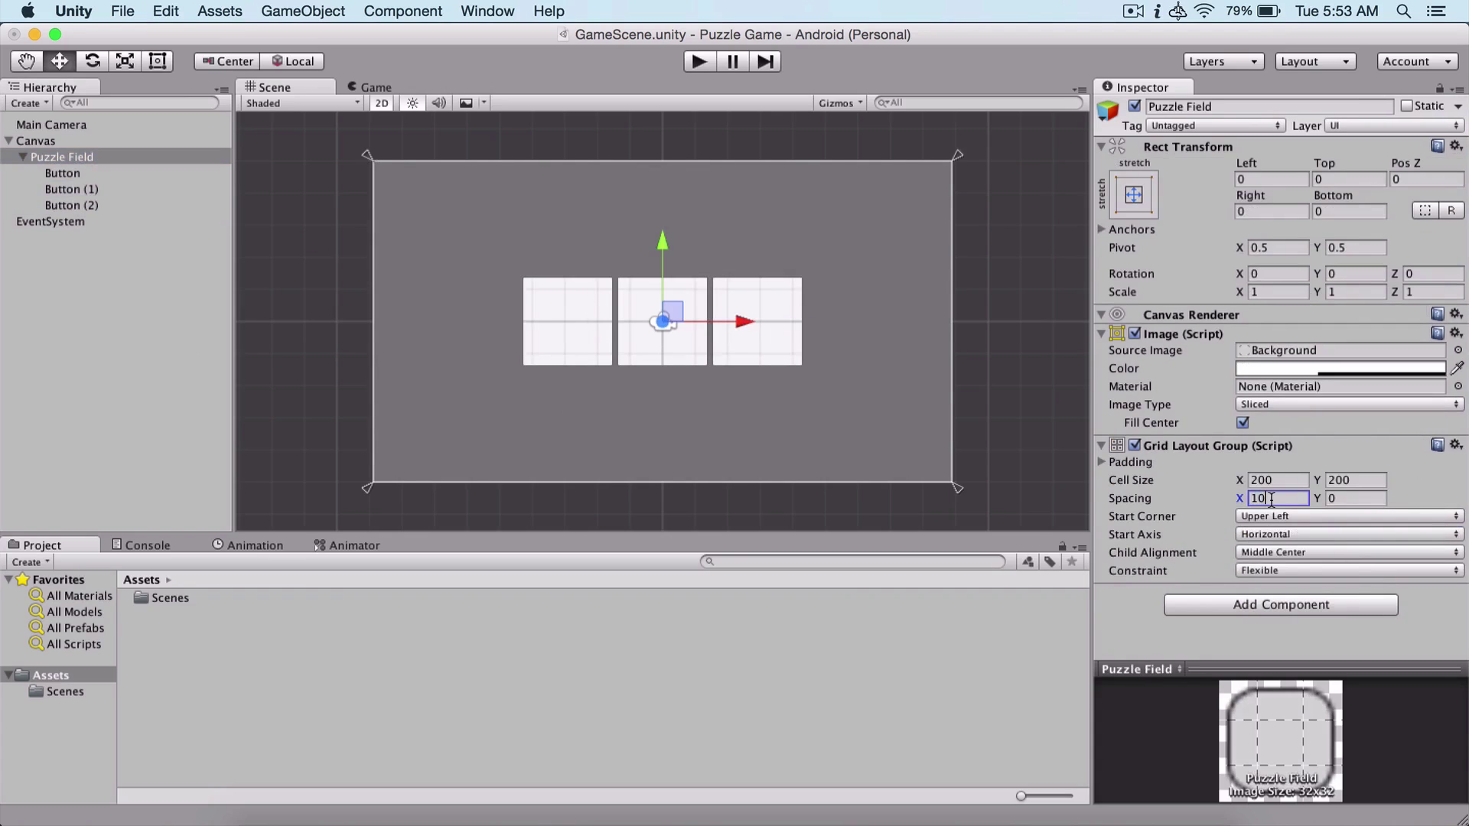
{"action": "key", "text": "Tab"}
{"action": "type", "text": "10"}
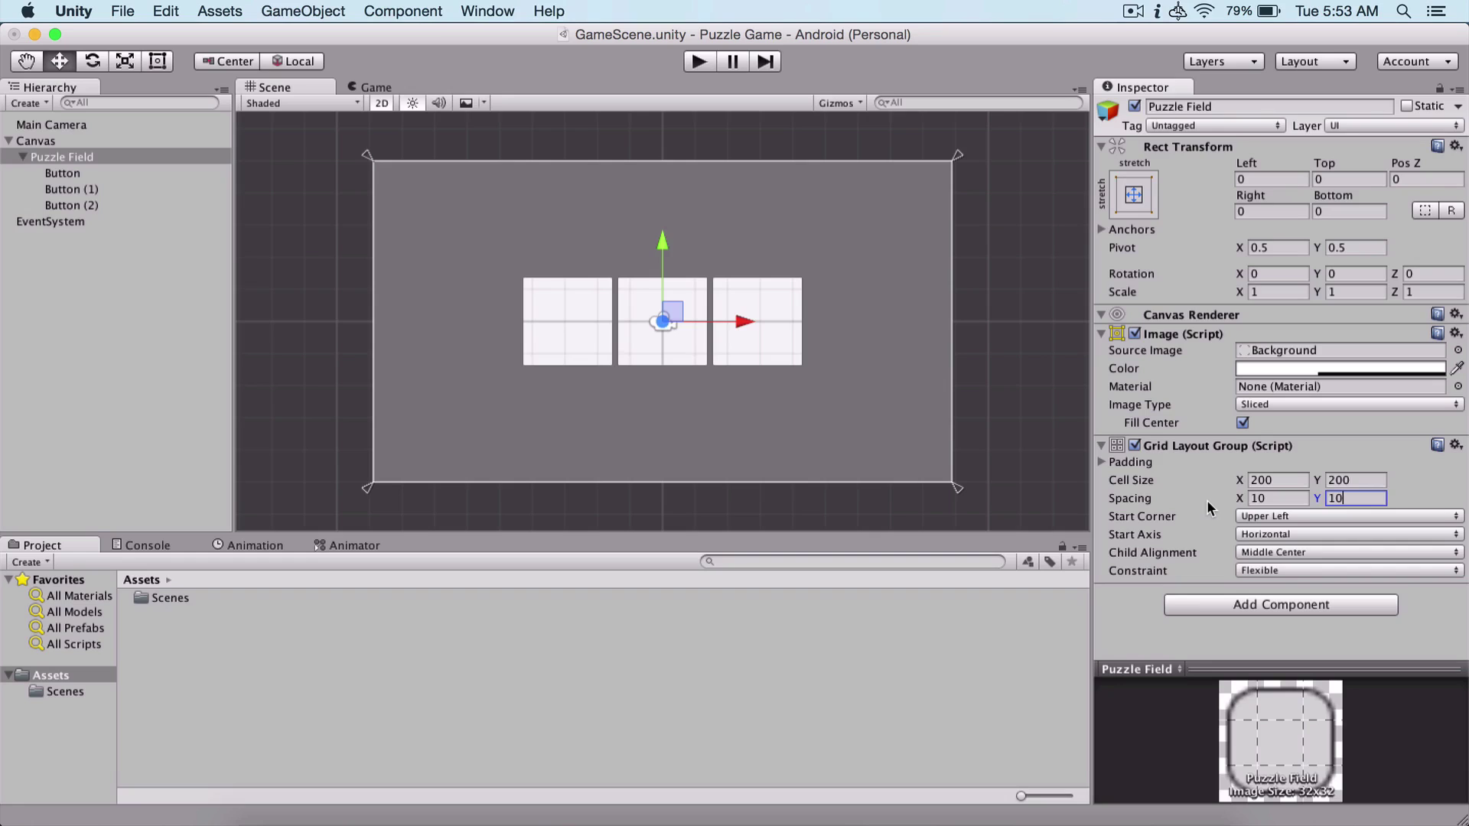
{"action": "left_click", "coordinate": [110, 203]}
{"action": "key", "text": "super+d"}
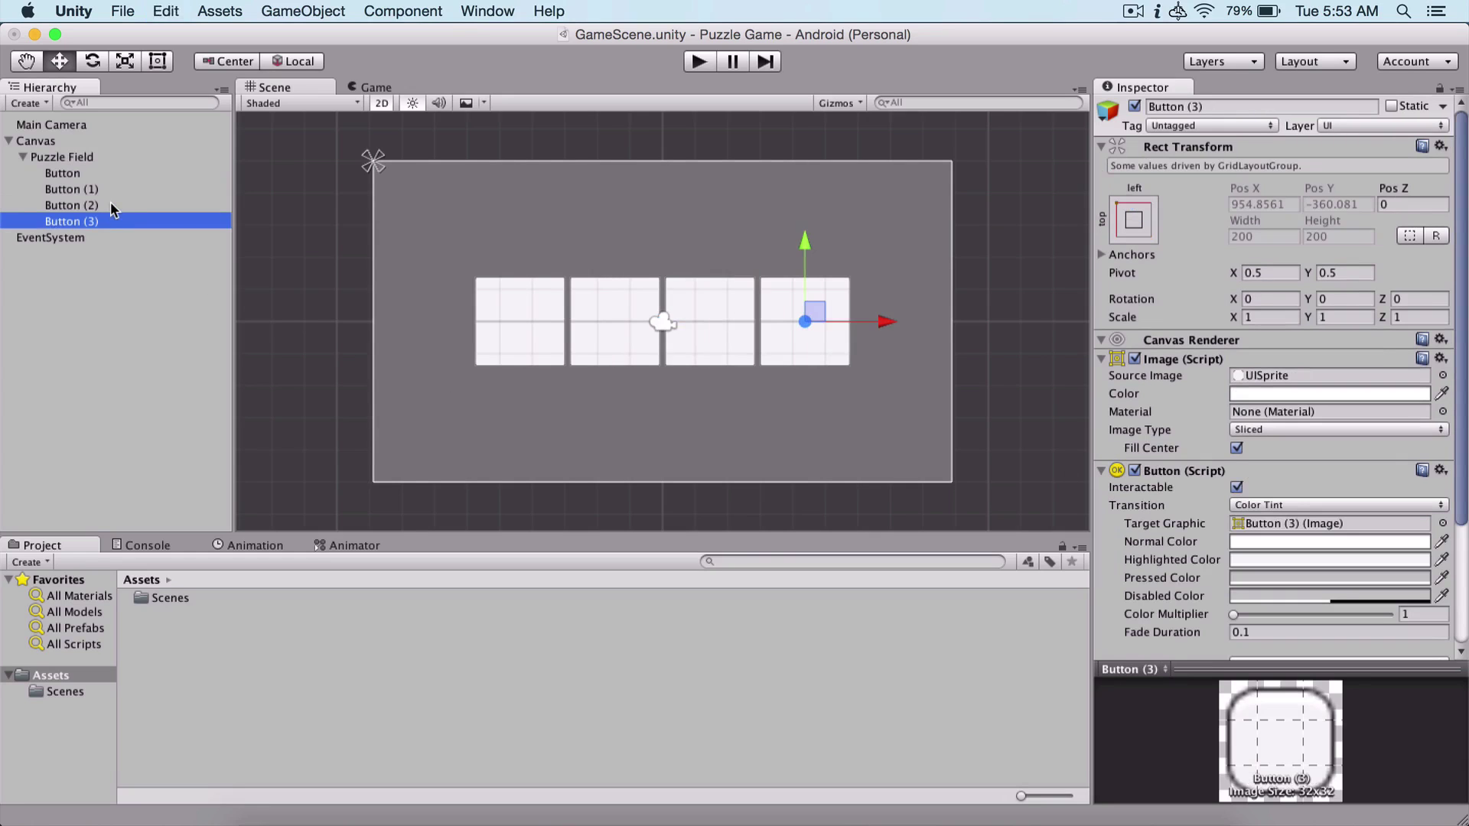
{"action": "key", "text": "super+d"}
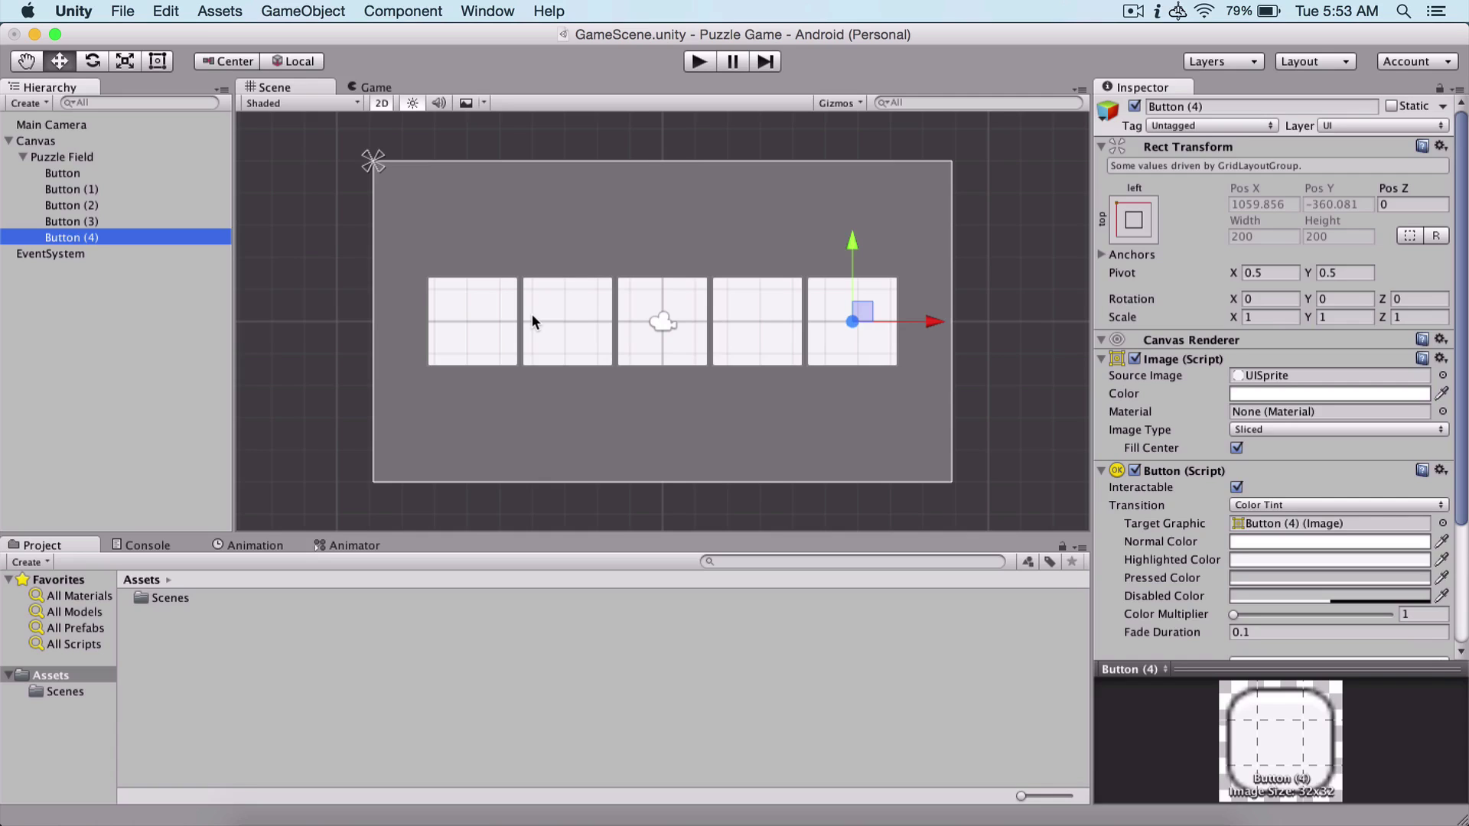
Set the grid constraint to Fixed Column Count 4 and add another button copy
{"action": "left_click", "coordinate": [82, 156]}
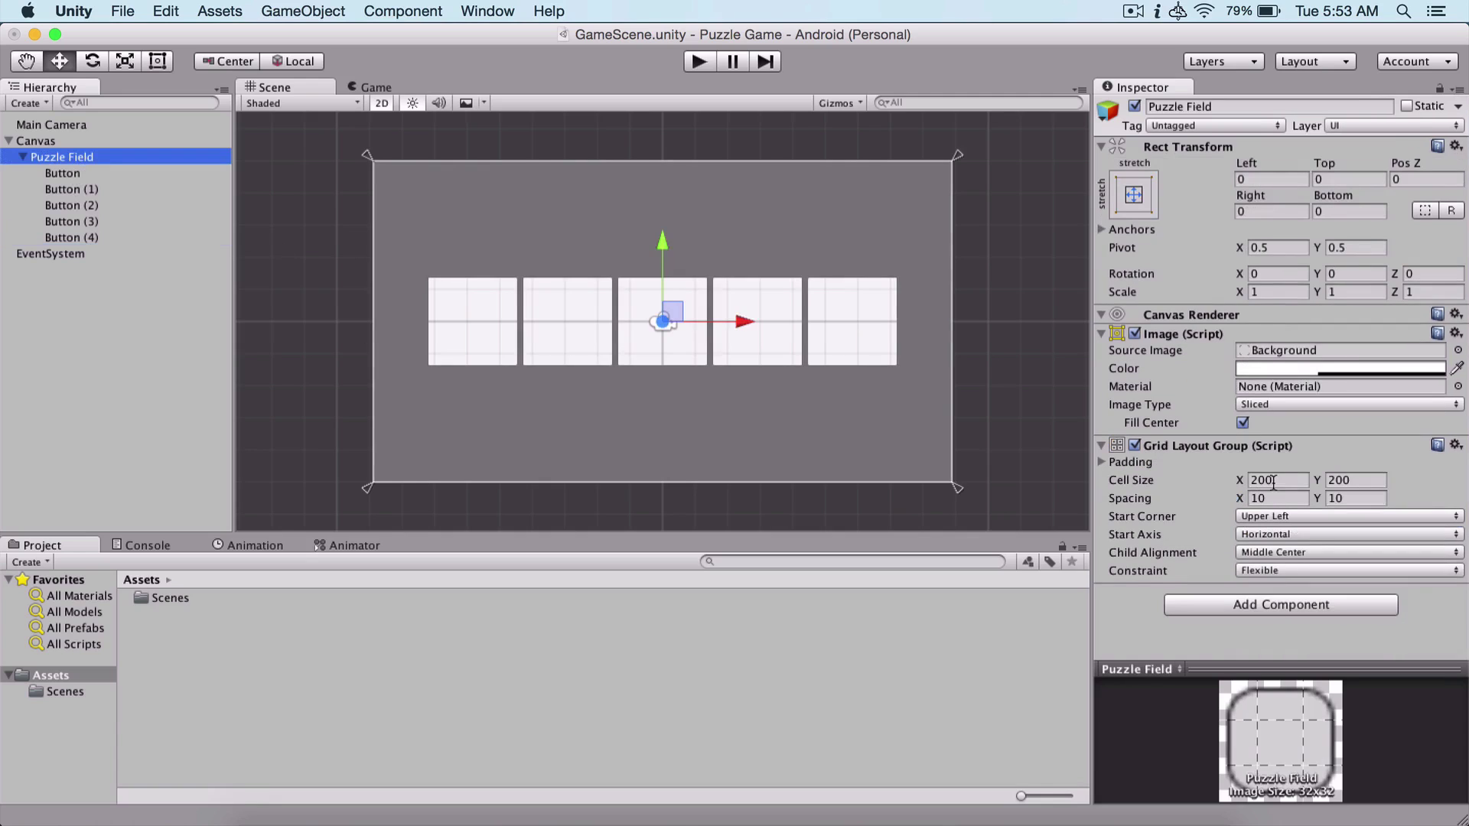
{"action": "left_click", "coordinate": [1244, 571]}
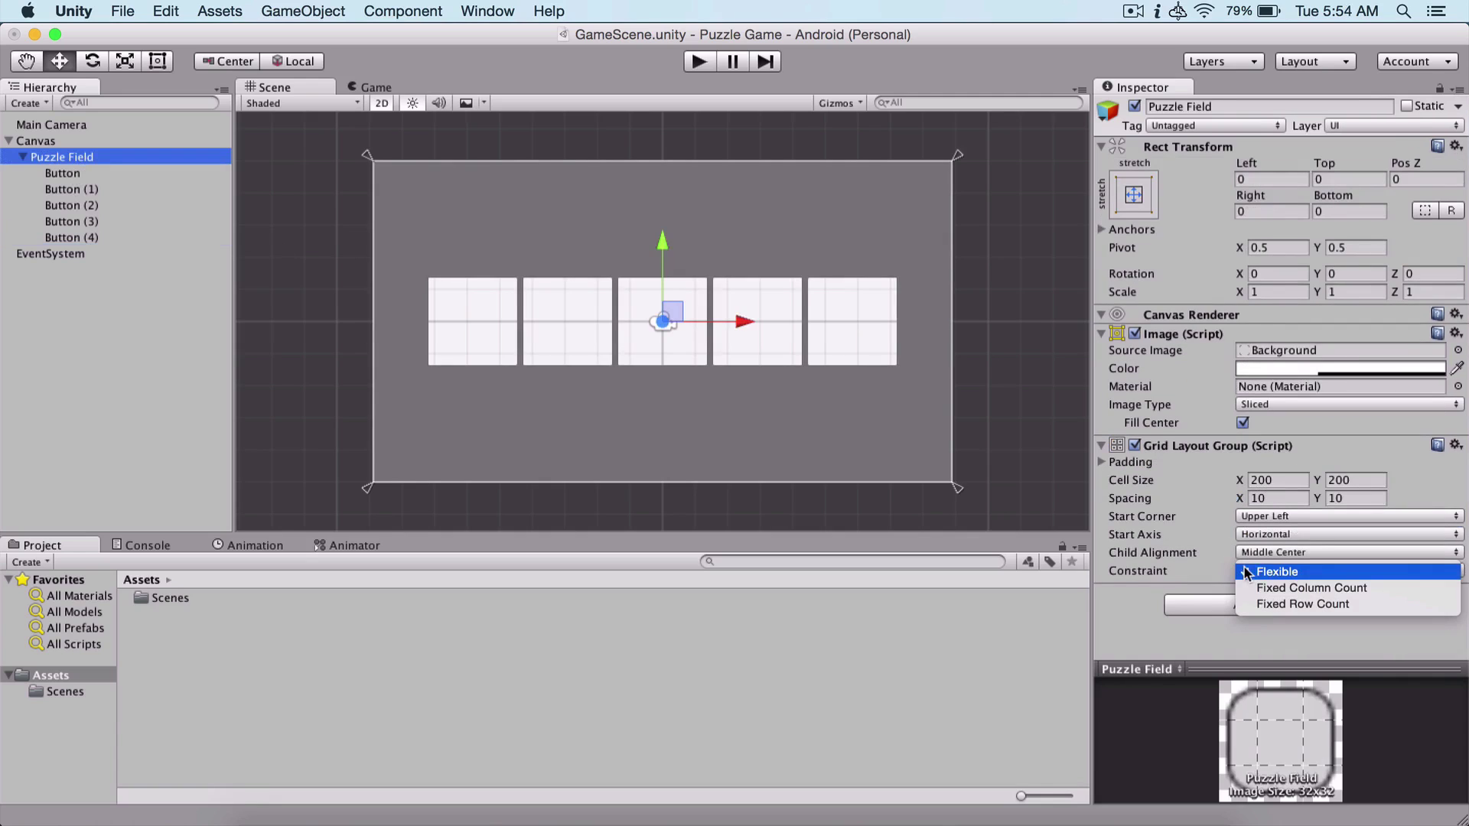
{"action": "left_click", "coordinate": [1281, 589]}
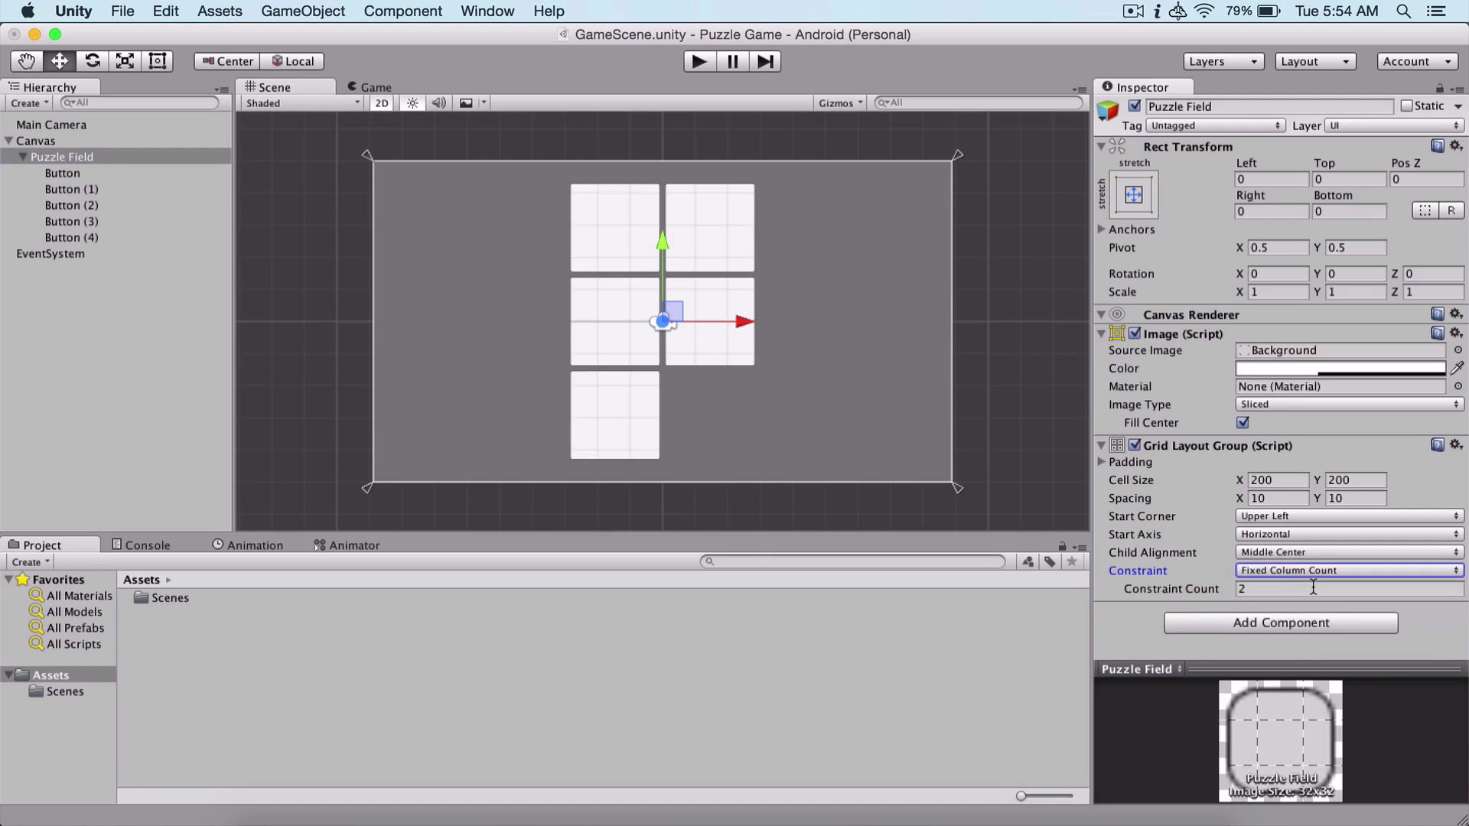
{"action": "left_click", "coordinate": [1266, 590]}
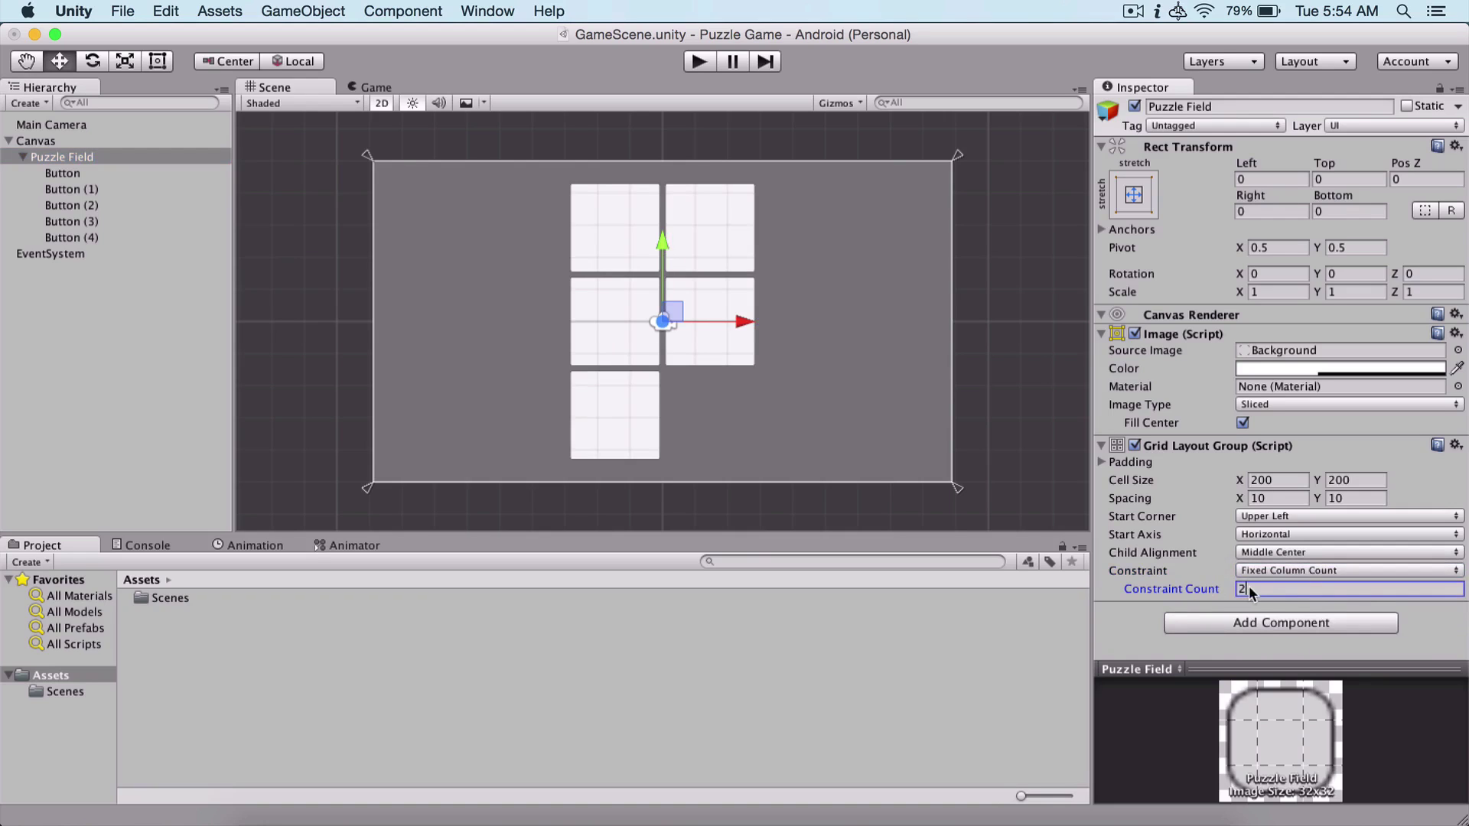
{"action": "type", "text": "4"}
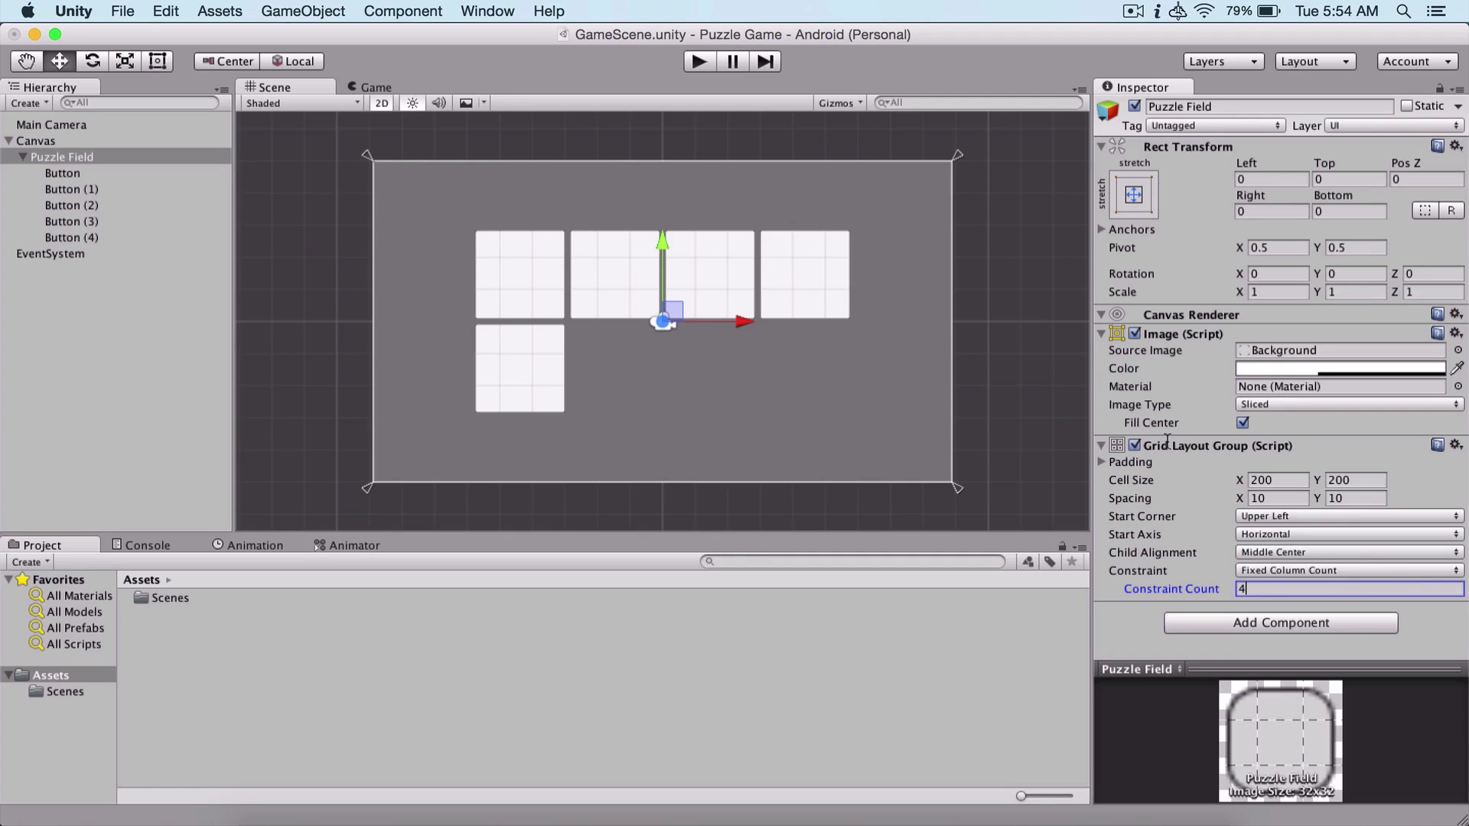
{"action": "left_click", "coordinate": [105, 250]}
{"action": "left_click", "coordinate": [110, 237]}
{"action": "key", "text": "super+d"}
{"action": "key", "text": "super+d"}
{"action": "key", "text": "super+d"}
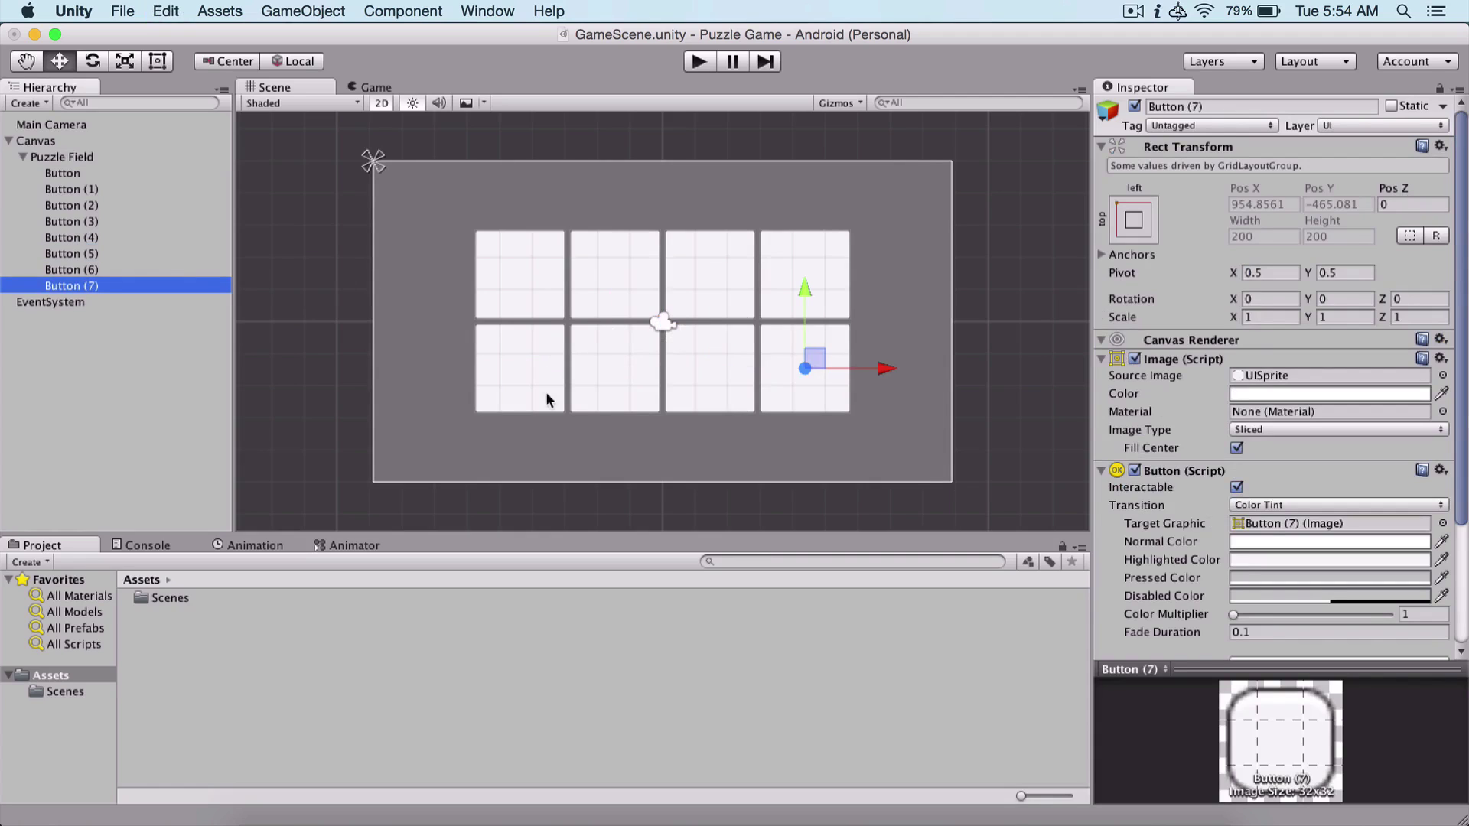
Delete Button (1) through Button (7) and rename the remaining button to 'Puzzle Button'
{"action": "left_click", "coordinate": [73, 158]}
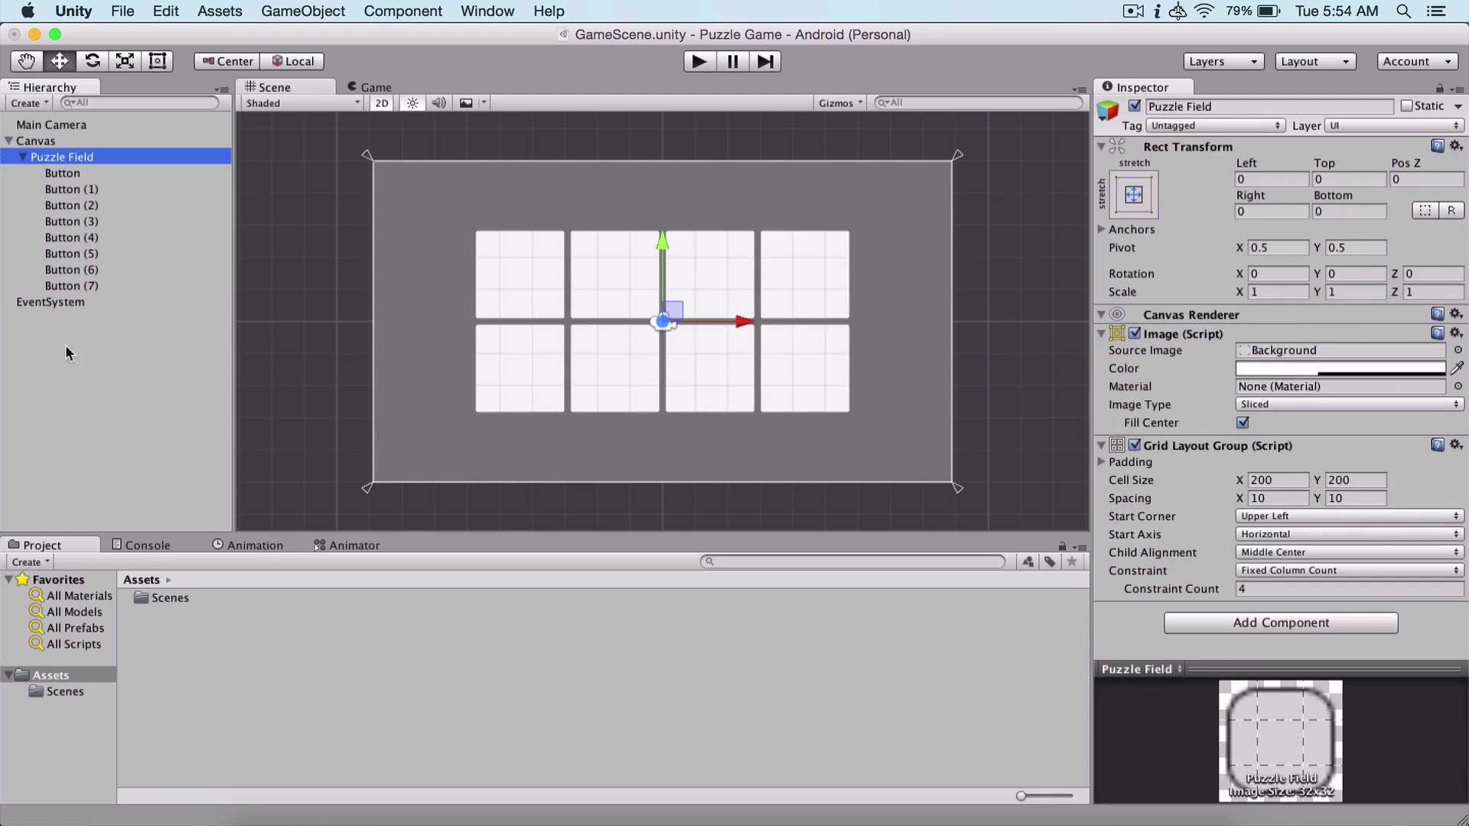
{"action": "left_click", "coordinate": [98, 196]}
{"action": "left_click", "coordinate": [98, 283], "text": "shift"}
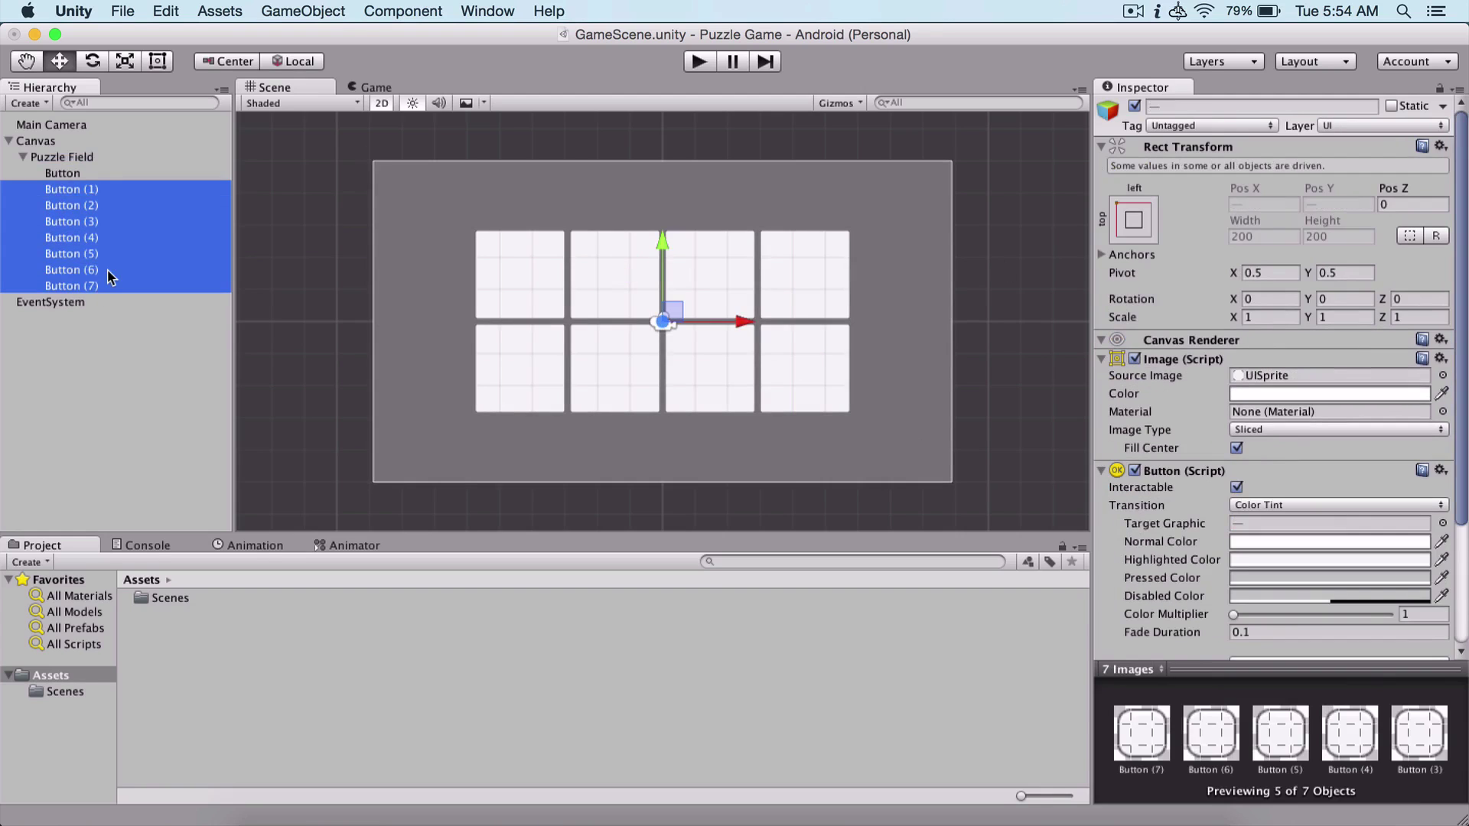
{"action": "key", "text": "super+BackSpace"}
{"action": "left_click", "coordinate": [166, 179]}
{"action": "key", "text": "Return"}
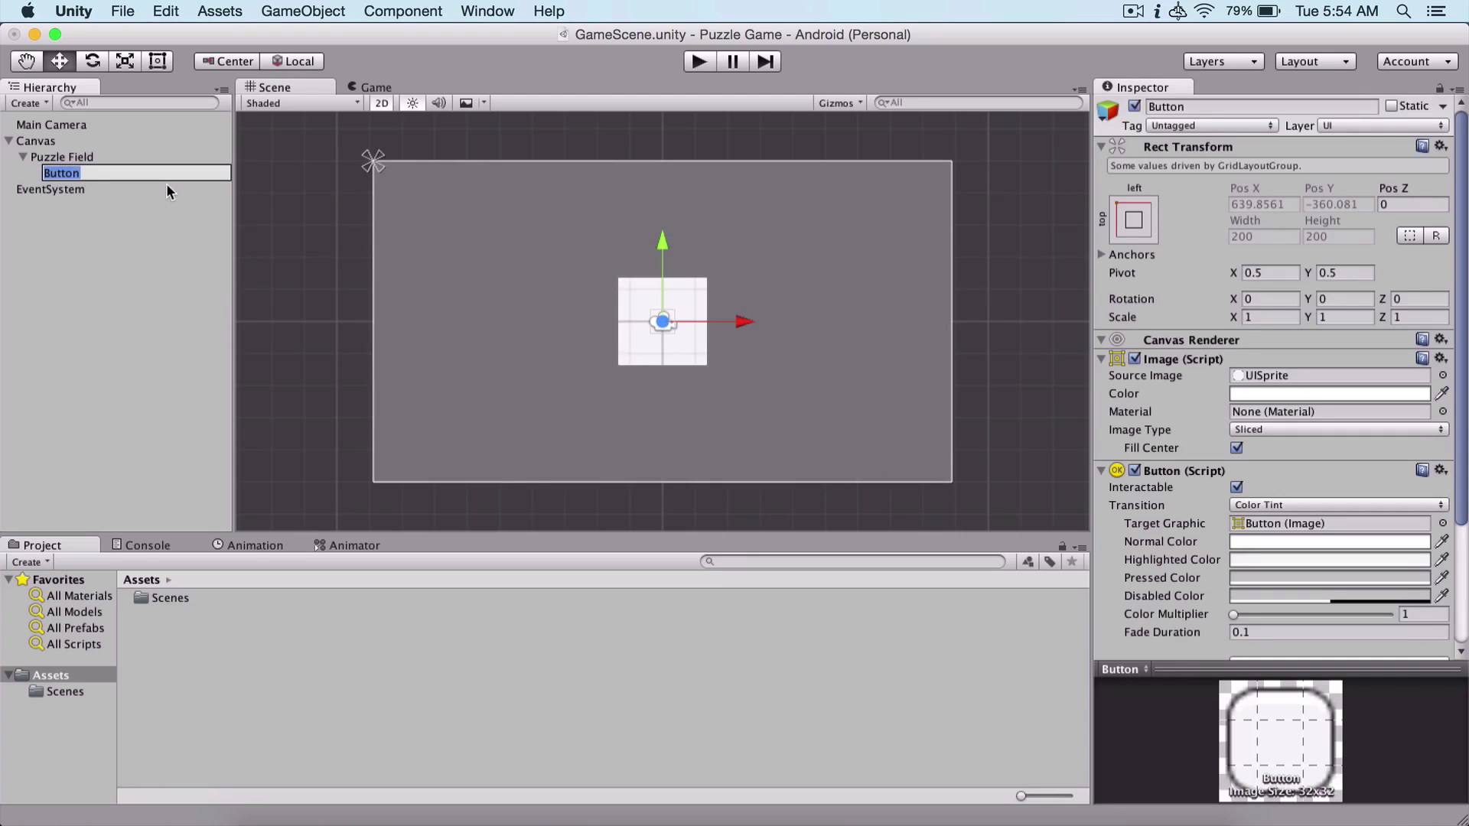
{"action": "type", "text": "Puzzle Button"}
{"action": "key", "text": "Return"}
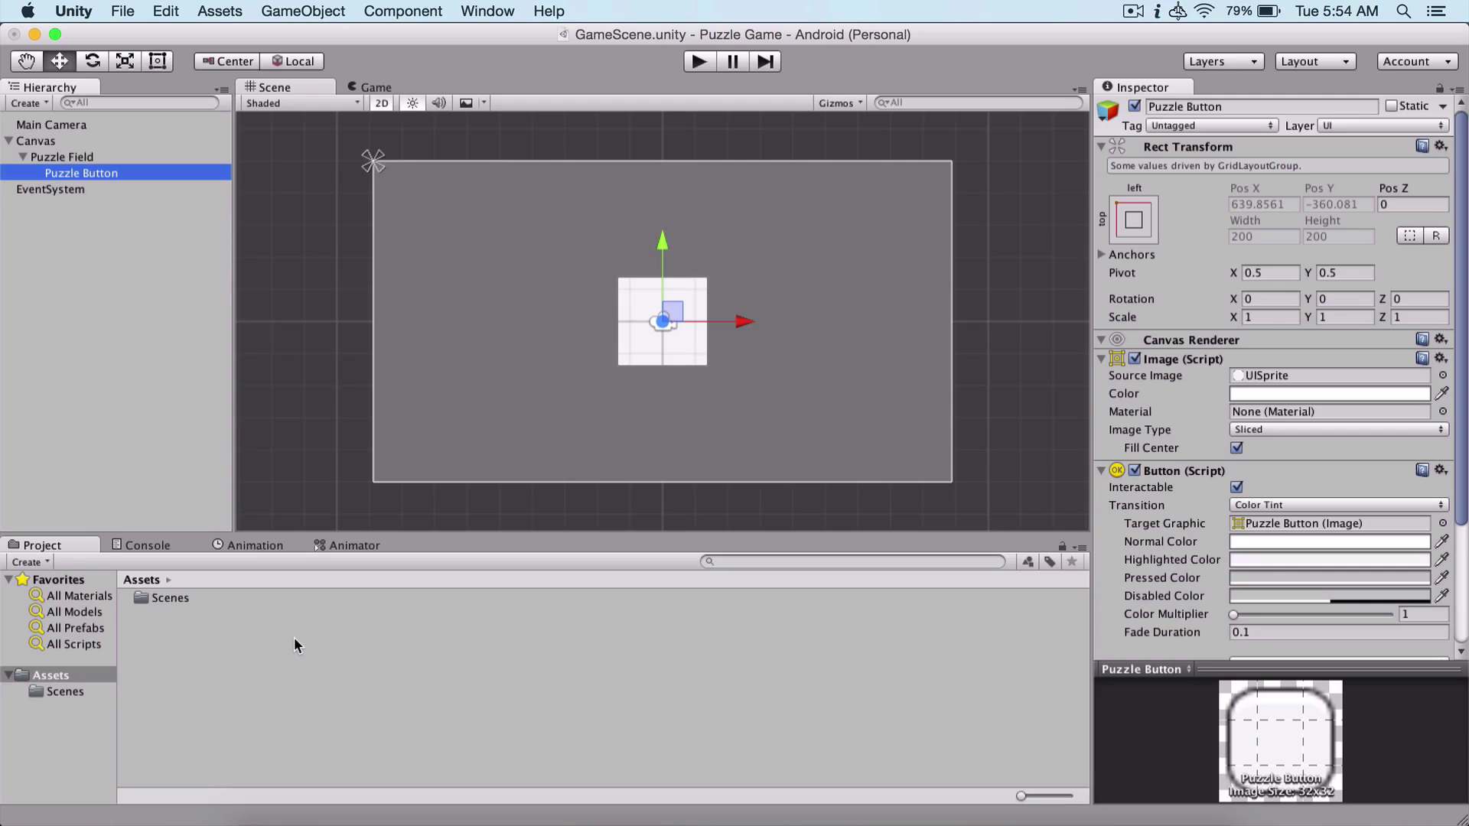
Create a Prefabs folder in Assets and open it
{"action": "right_click", "coordinate": [157, 661]}
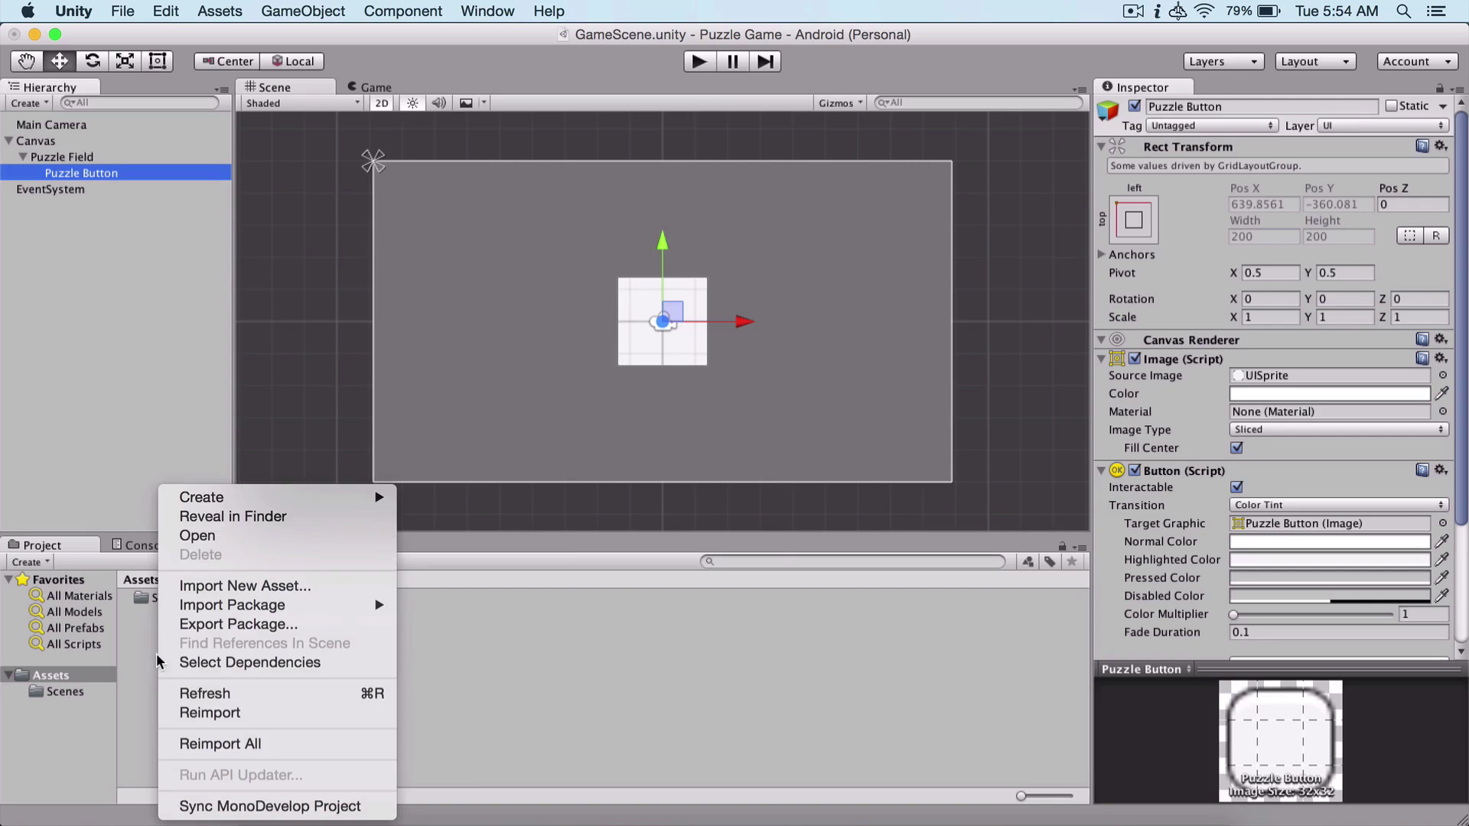
{"action": "mouse_move", "coordinate": [319, 498]}
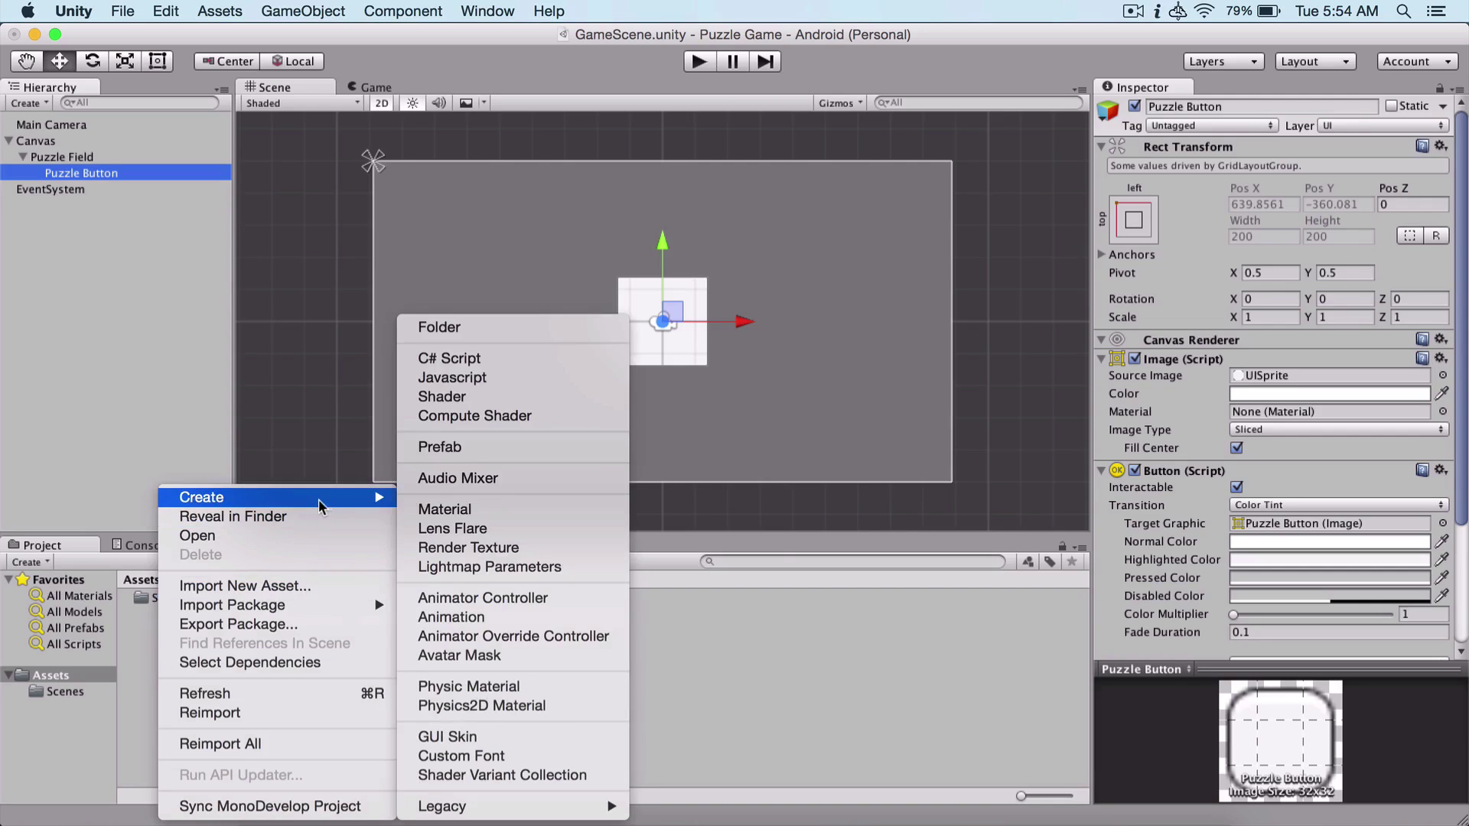
{"action": "left_click", "coordinate": [479, 328]}
{"action": "type", "text": "Prefabs"}
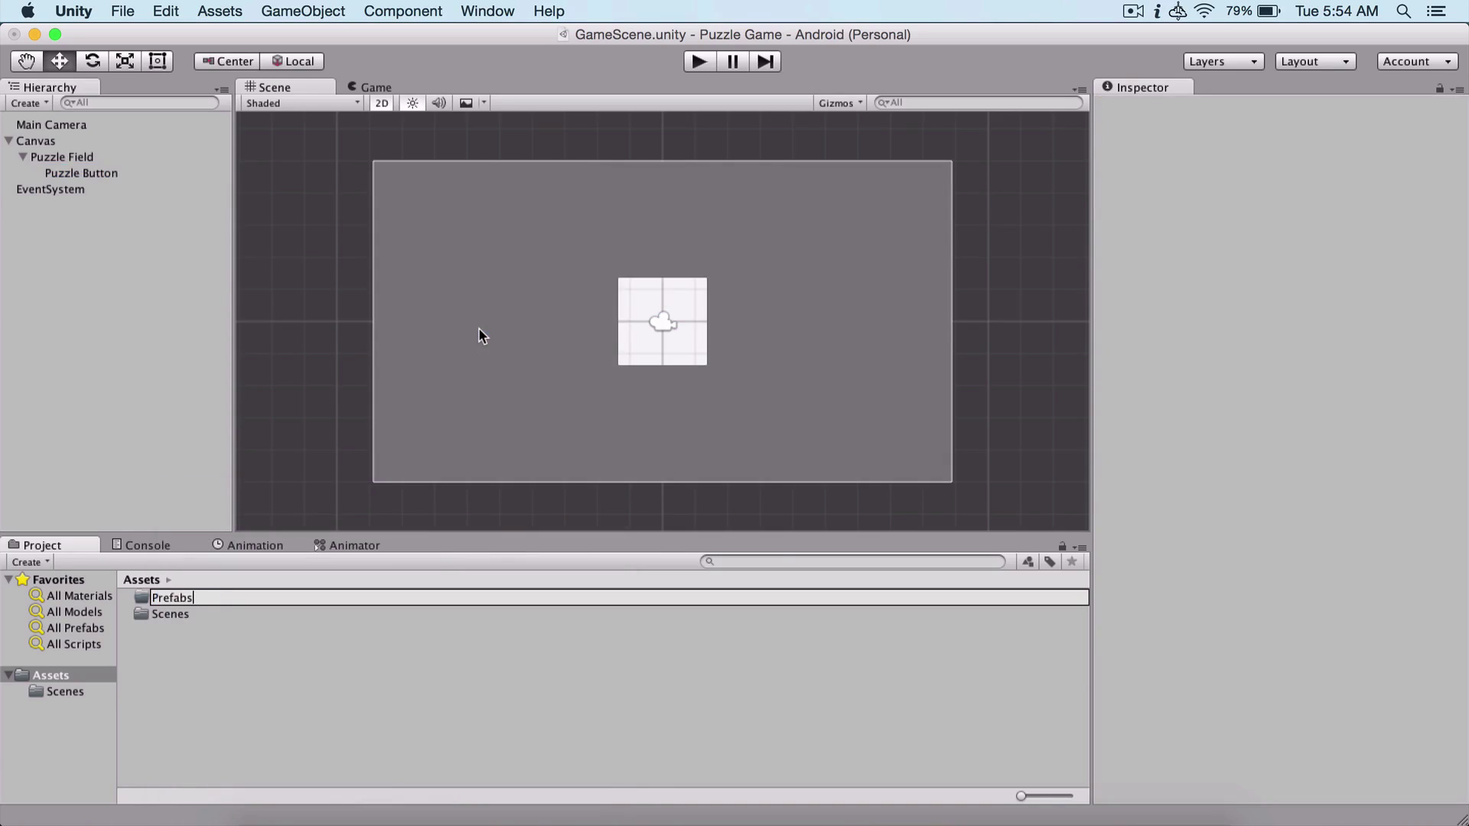
{"action": "key", "text": "Return"}
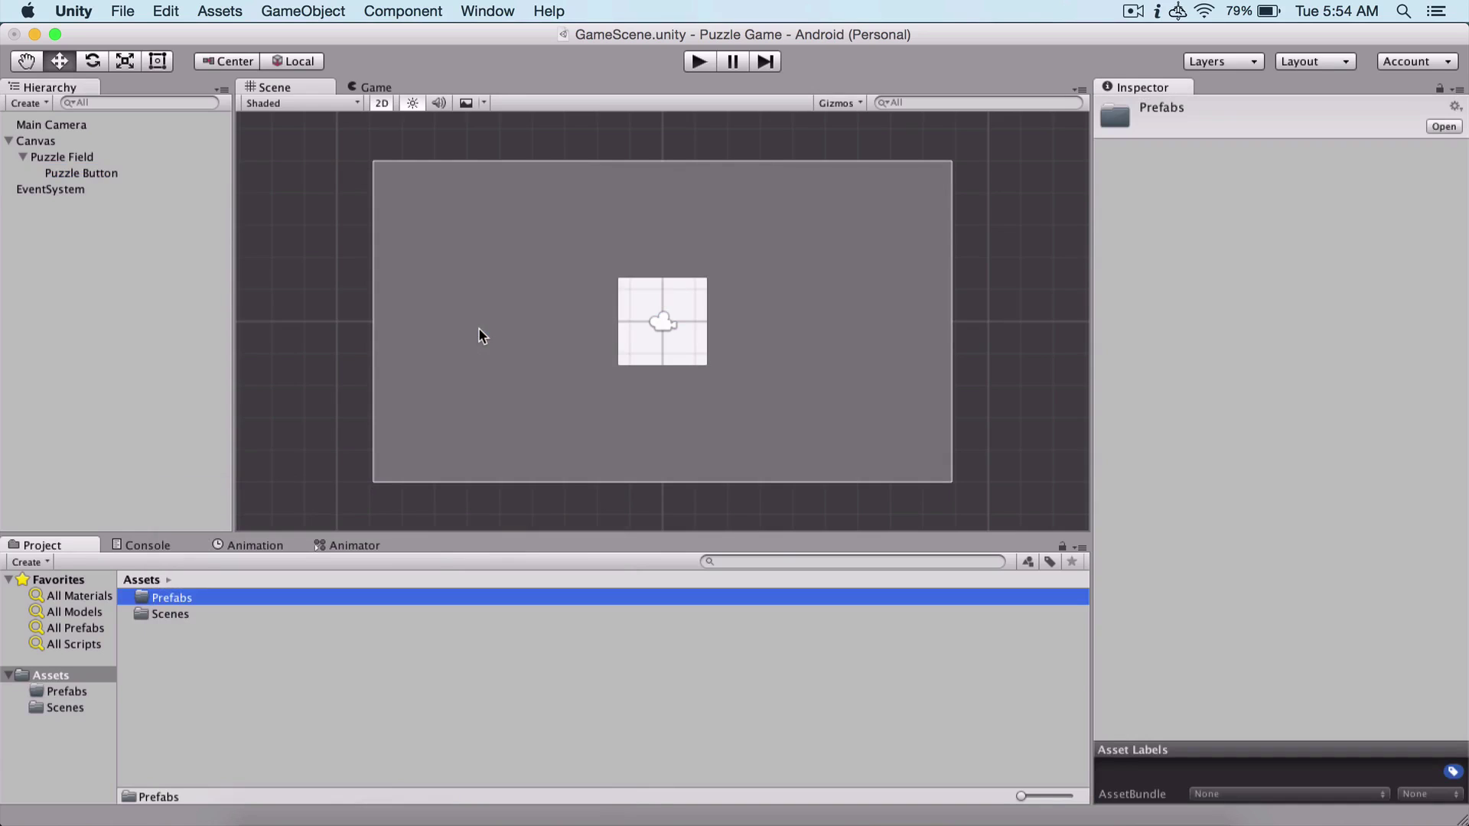
{"action": "double_click", "coordinate": [172, 600]}
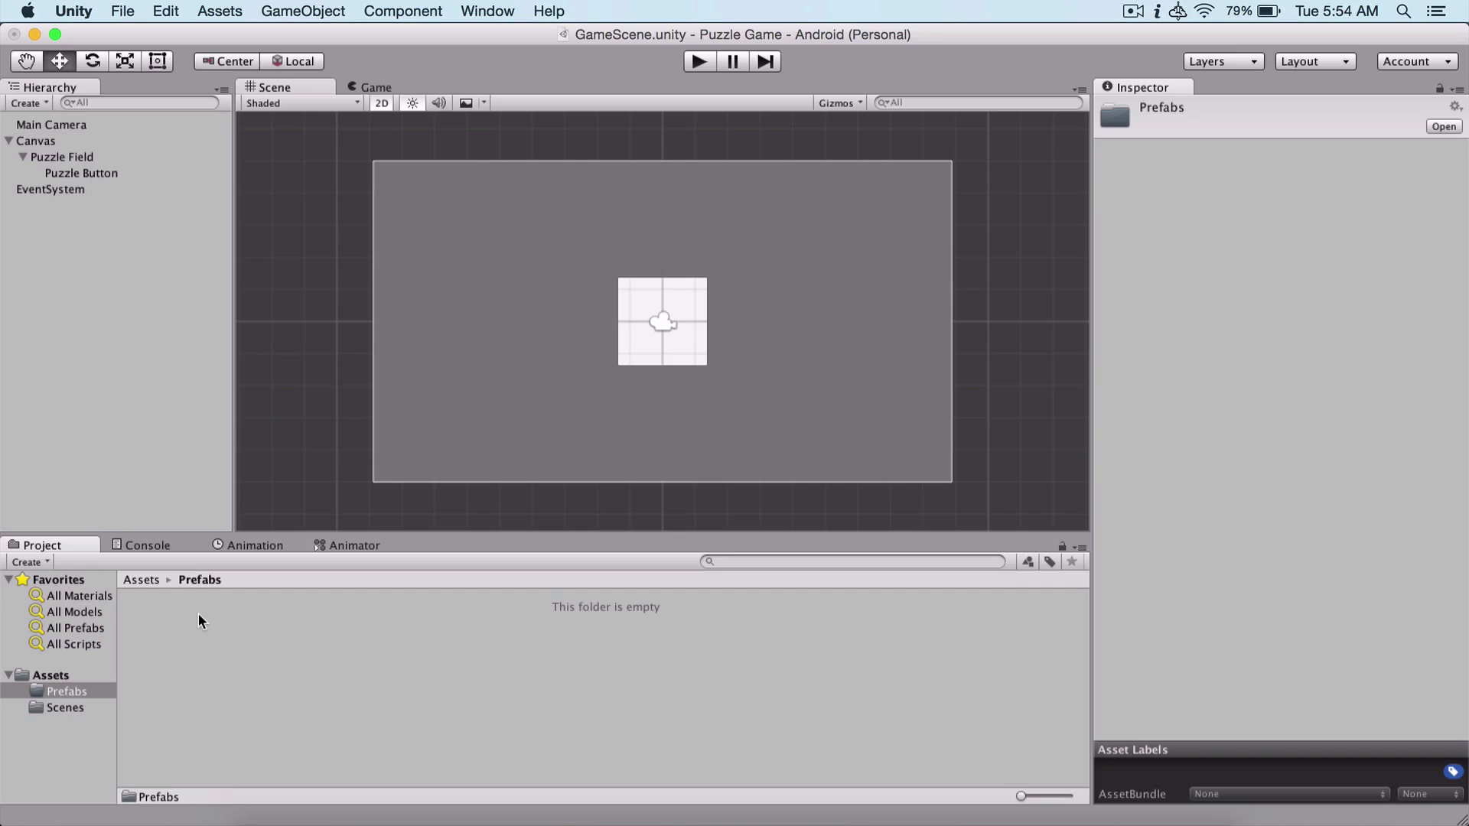
Save Puzzle Button as a prefab, replacing the scene copy with a prefab instance under Puzzle Field
{"action": "left_click_drag", "start_coordinate": [70, 180], "coordinate": [115, 304]}
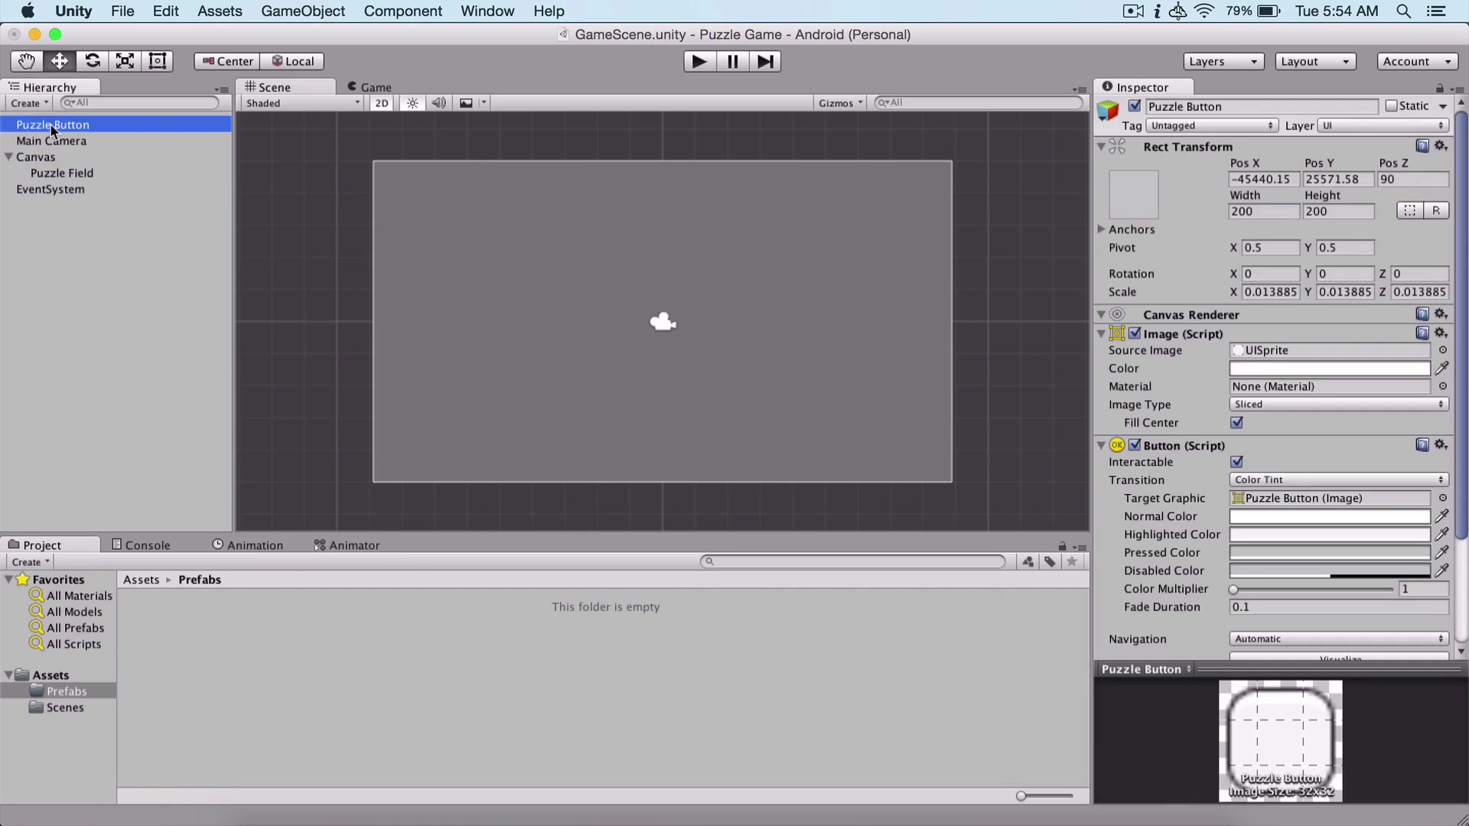
{"action": "left_click_drag", "start_coordinate": [52, 124], "coordinate": [275, 630]}
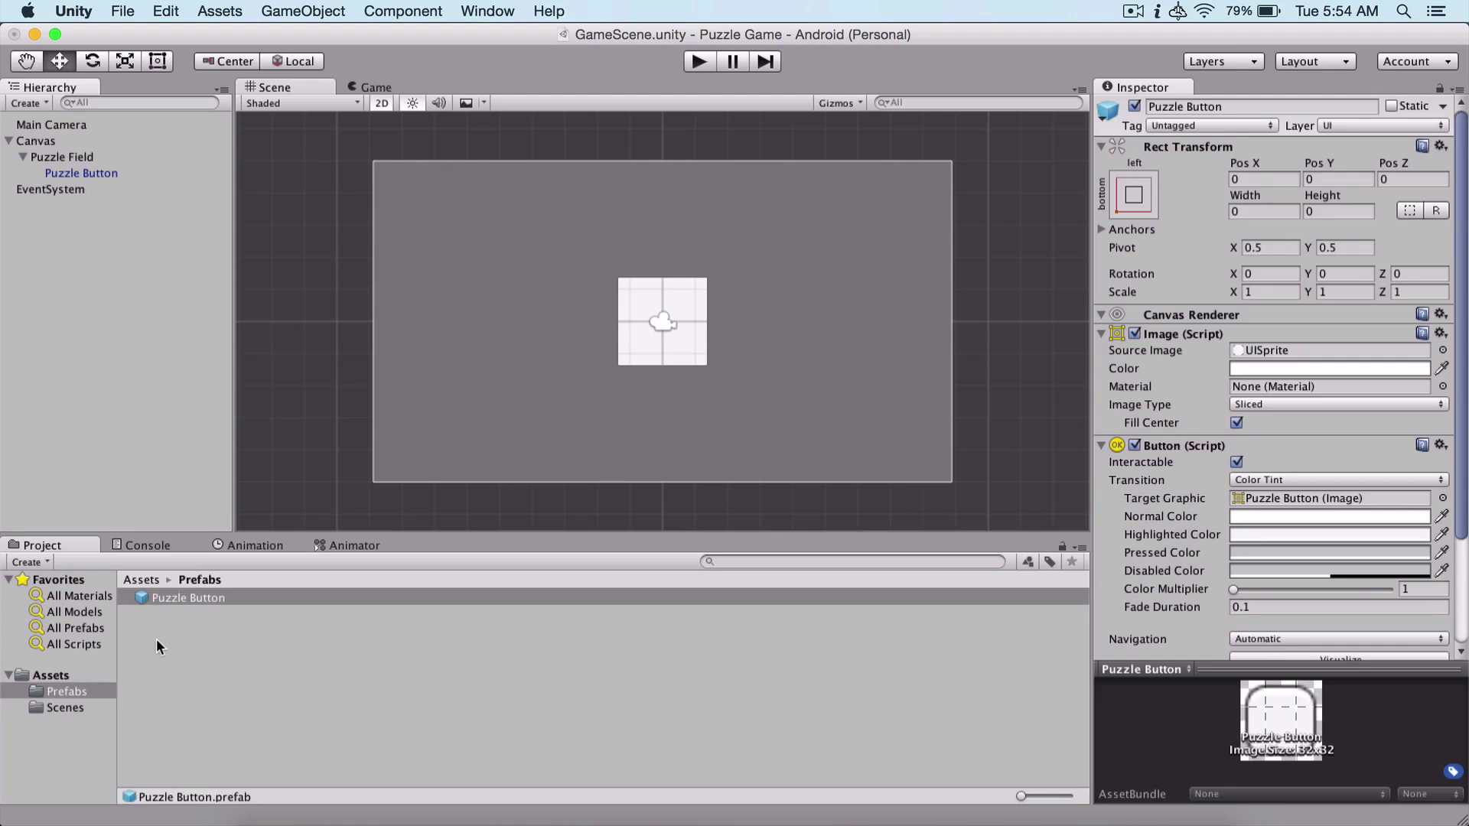
{"action": "left_click_drag", "start_coordinate": [142, 601], "coordinate": [186, 702]}
{"action": "left_click", "coordinate": [114, 173]}
{"action": "key", "text": "super+BackSpace"}
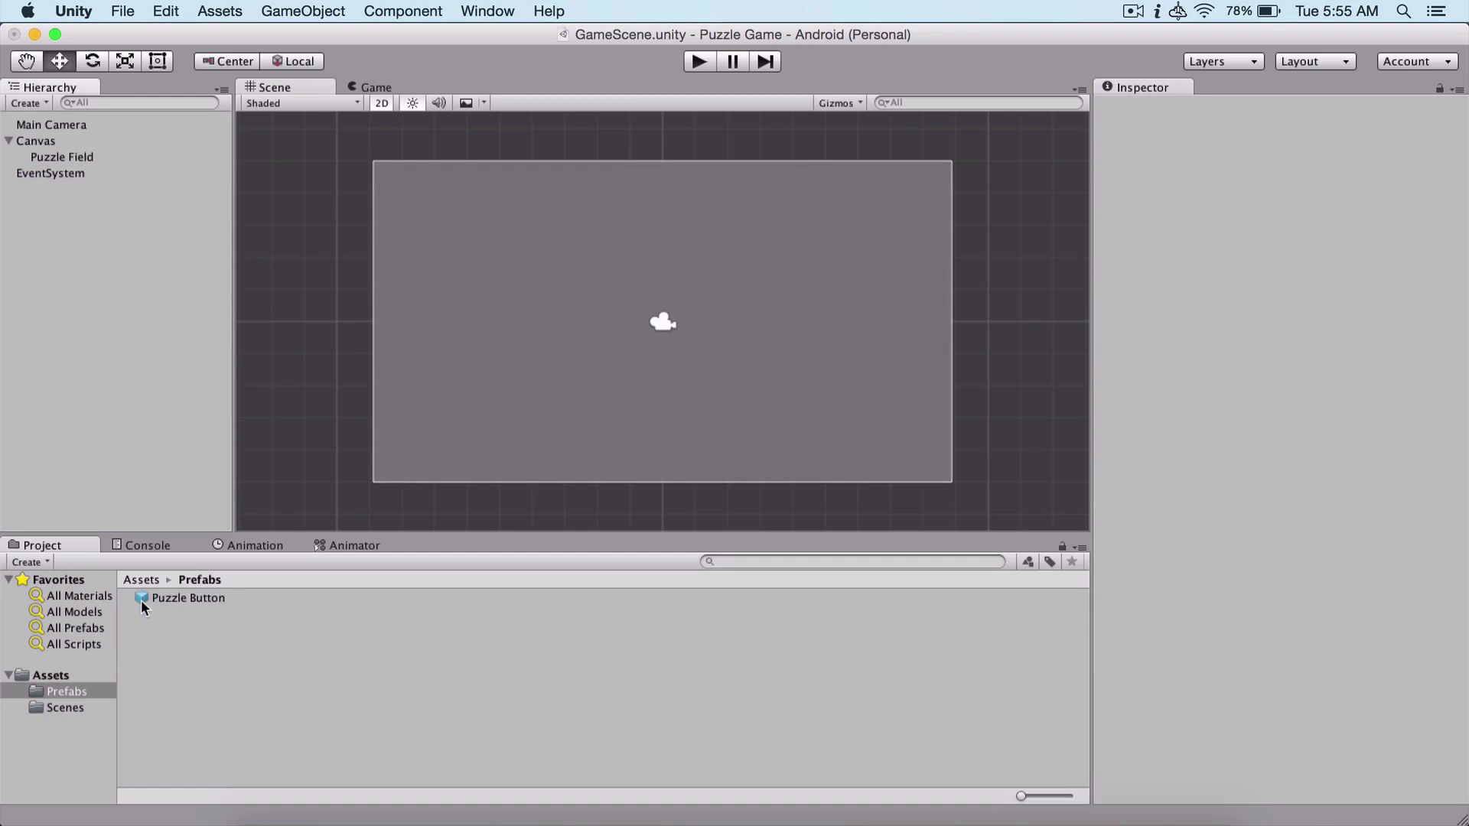
{"action": "left_click_drag", "start_coordinate": [148, 601], "coordinate": [84, 158]}
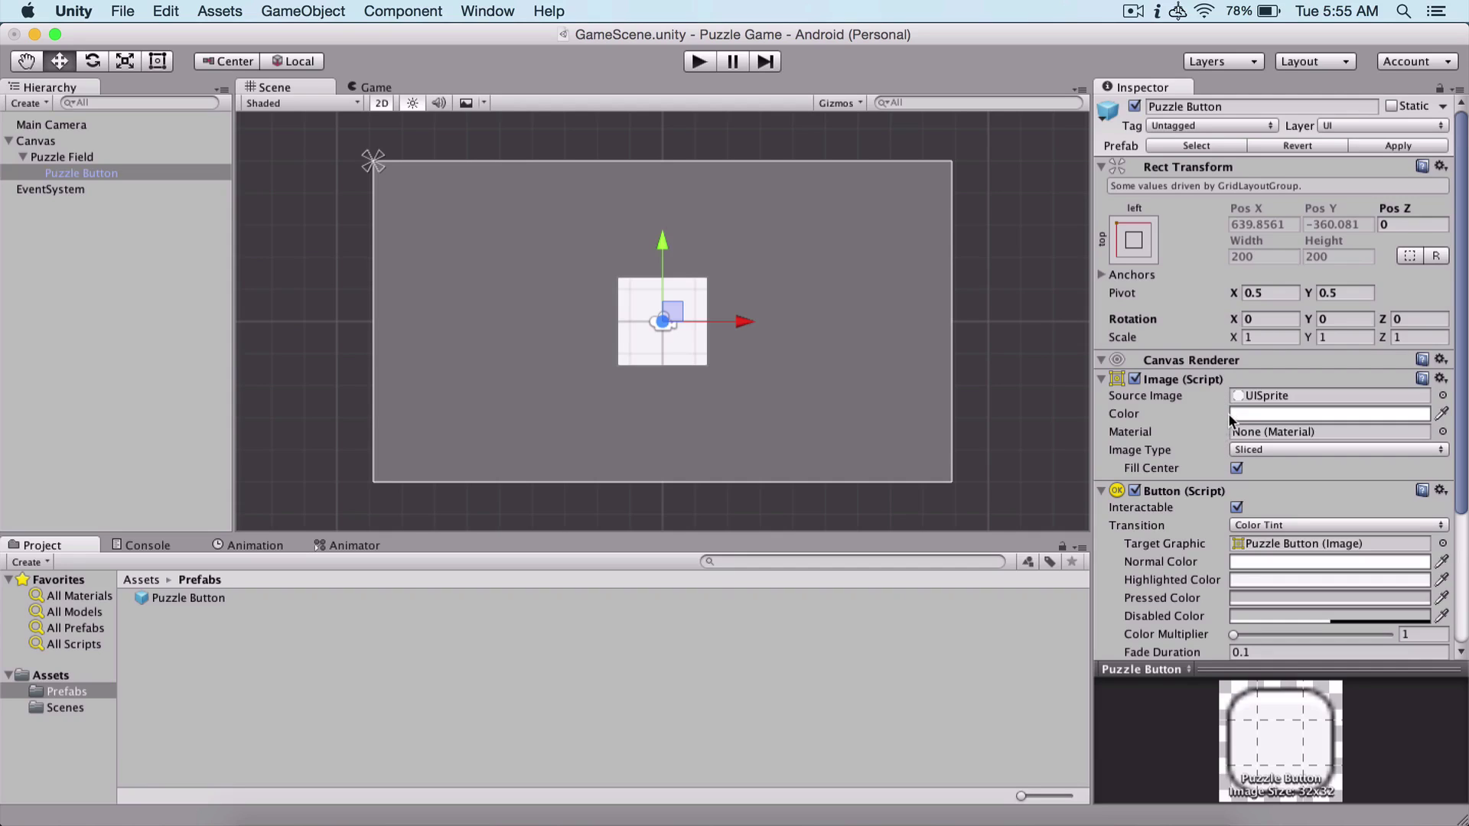
{"action": "left_click", "coordinate": [125, 248]}
{"action": "left_click", "coordinate": [113, 172]}
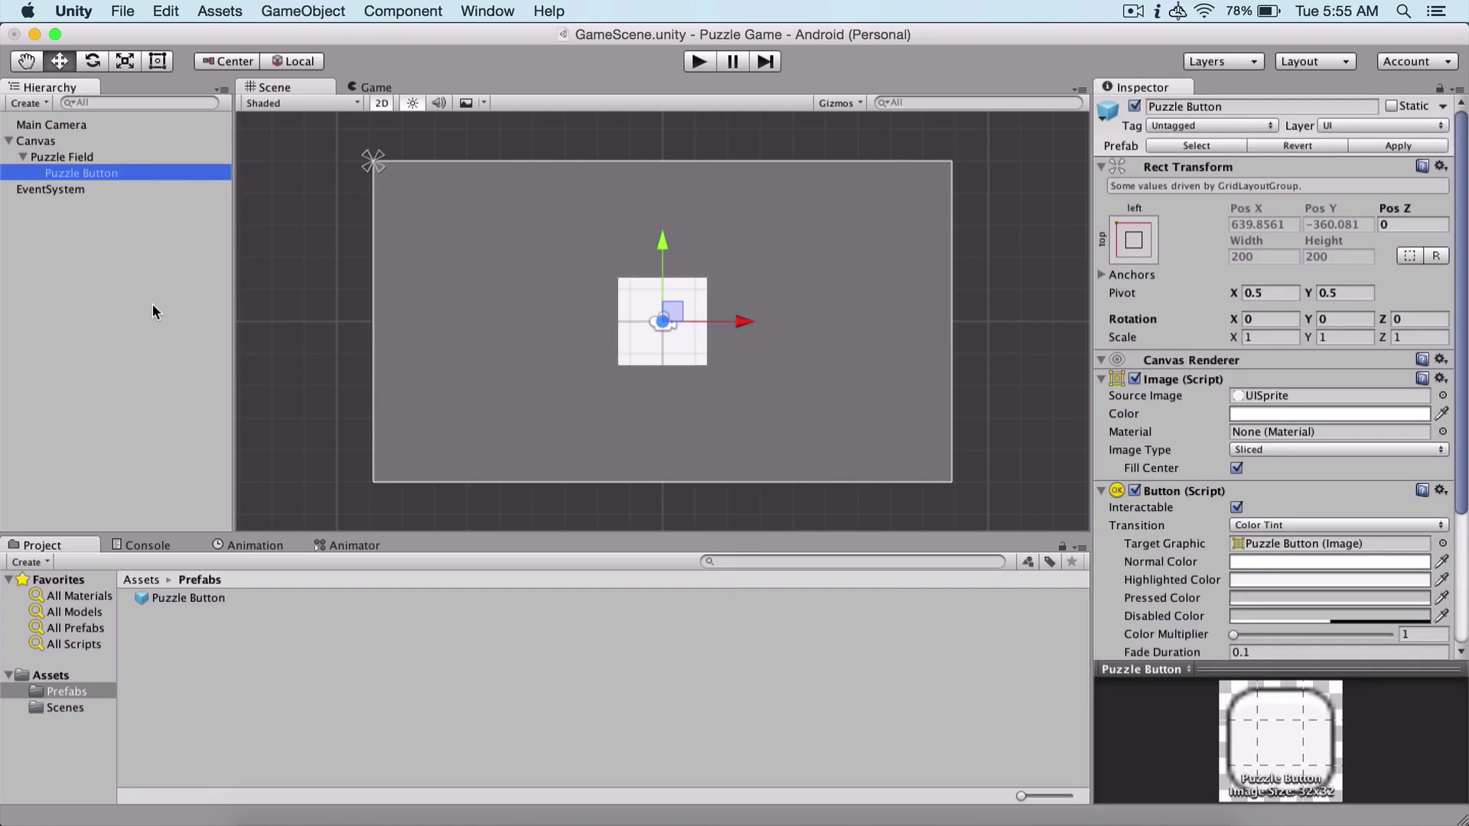
Create an empty GameObject named 'Game Controller'
{"action": "left_click", "coordinate": [141, 583]}
{"action": "left_click", "coordinate": [266, 10]}
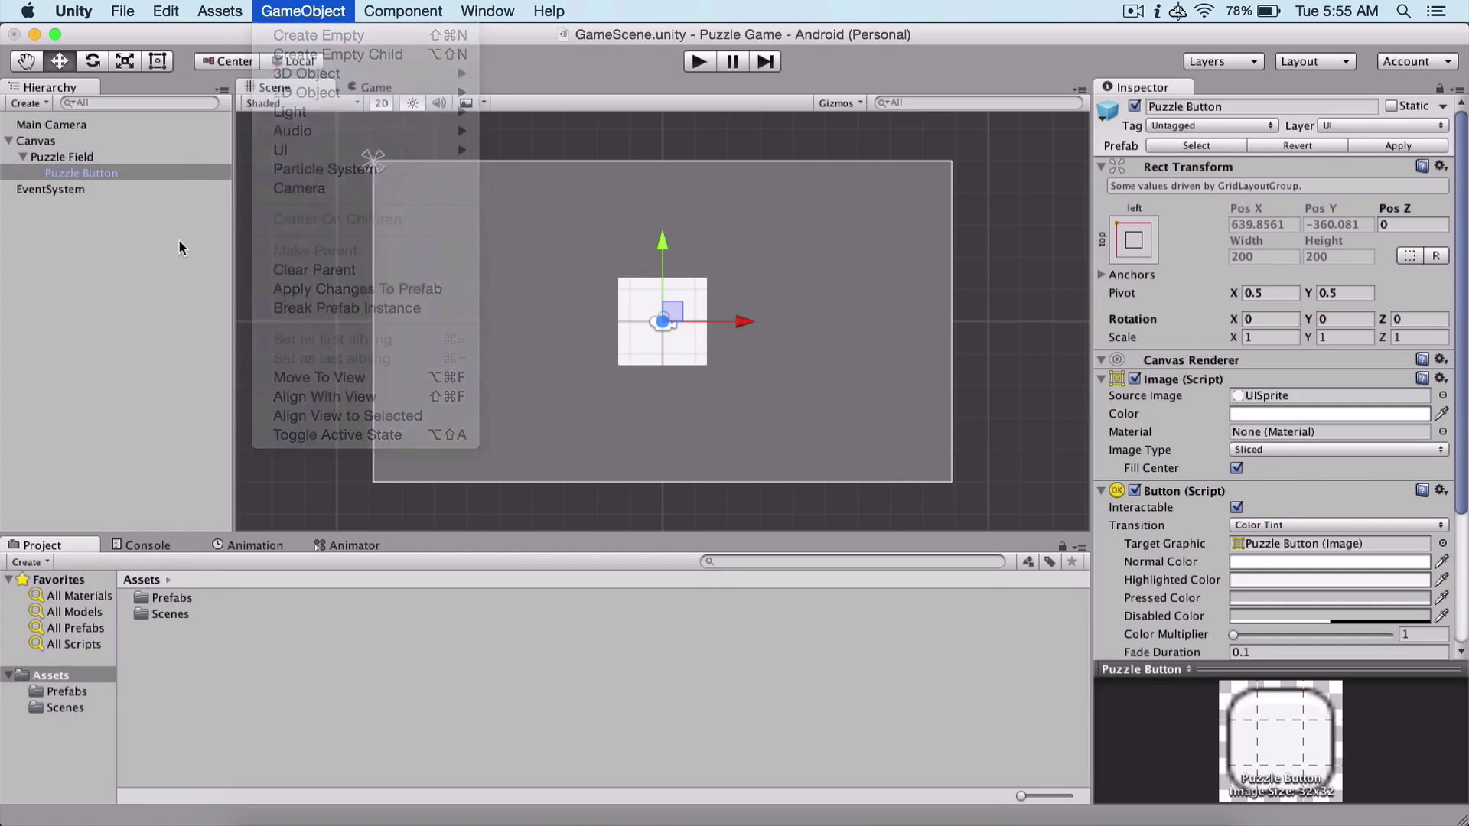
{"action": "type", "text": "Game Control"}
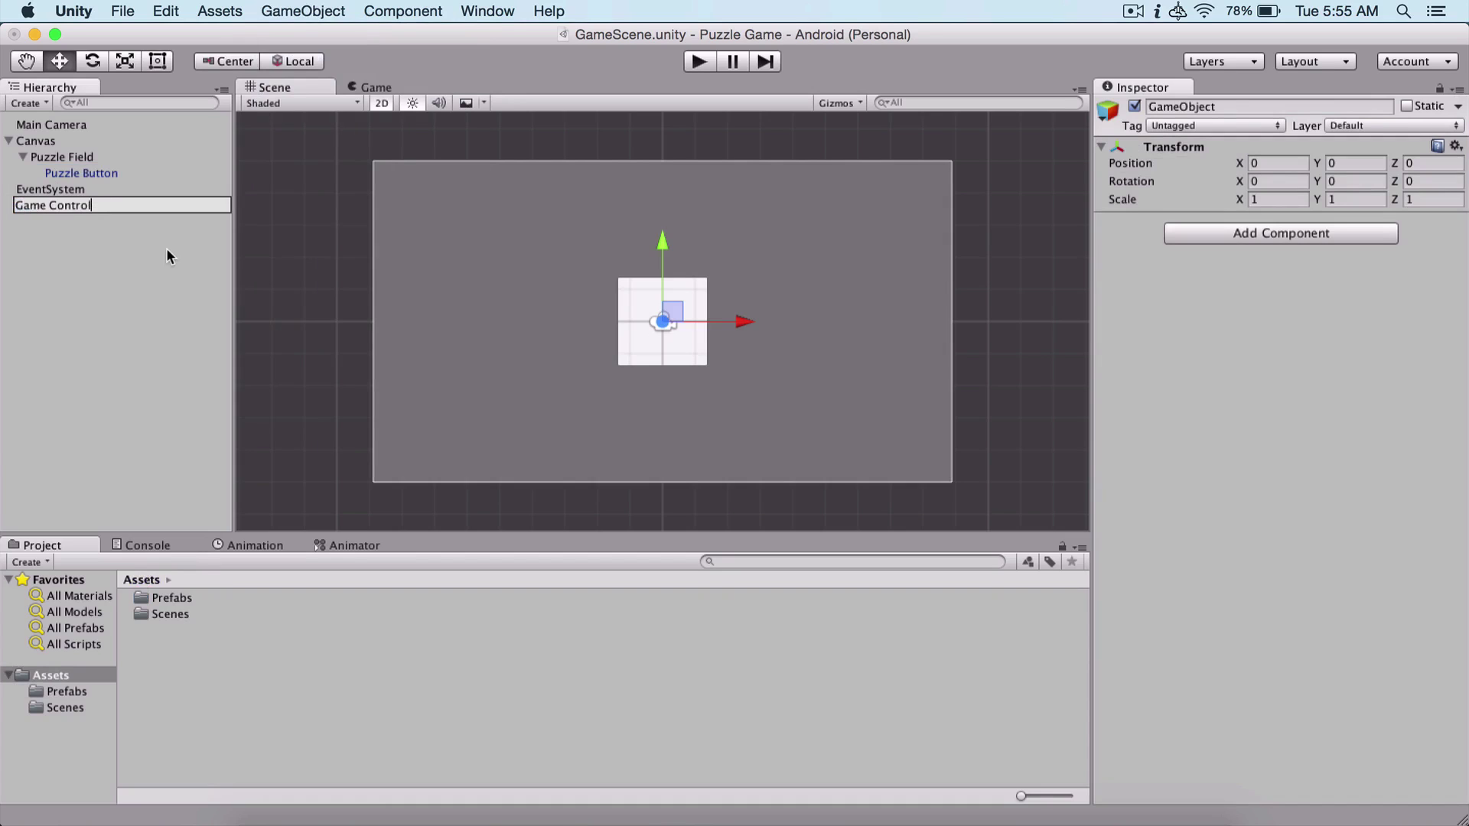
{"action": "type", "text": "ler"}
{"action": "key", "text": "Return"}
Create a 'Scripts' folder in Assets and open it
{"action": "right_click", "coordinate": [177, 623]}
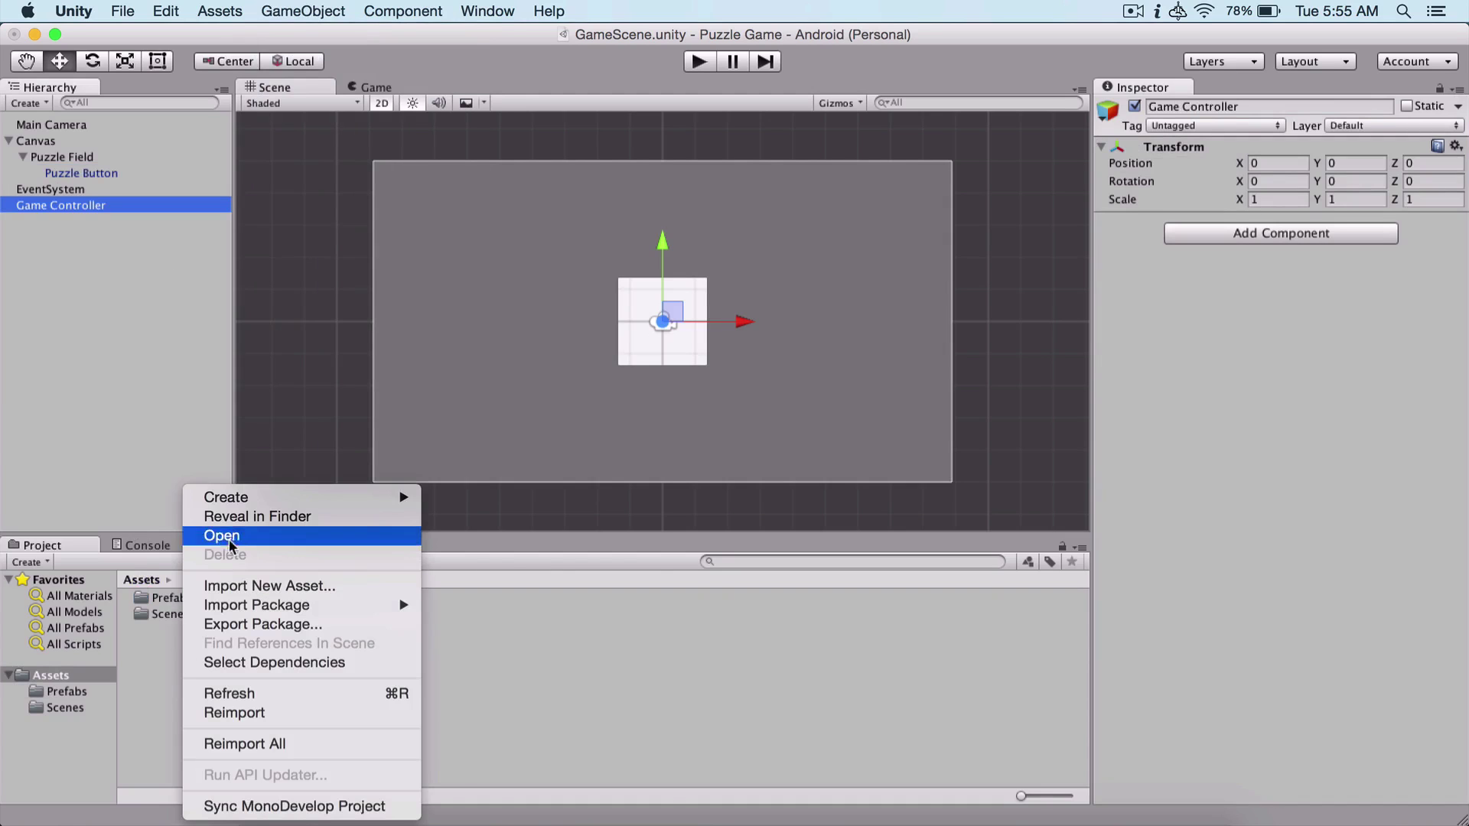
{"action": "mouse_move", "coordinate": [229, 496]}
{"action": "left_click", "coordinate": [544, 332]}
{"action": "type", "text": "Scripts"}
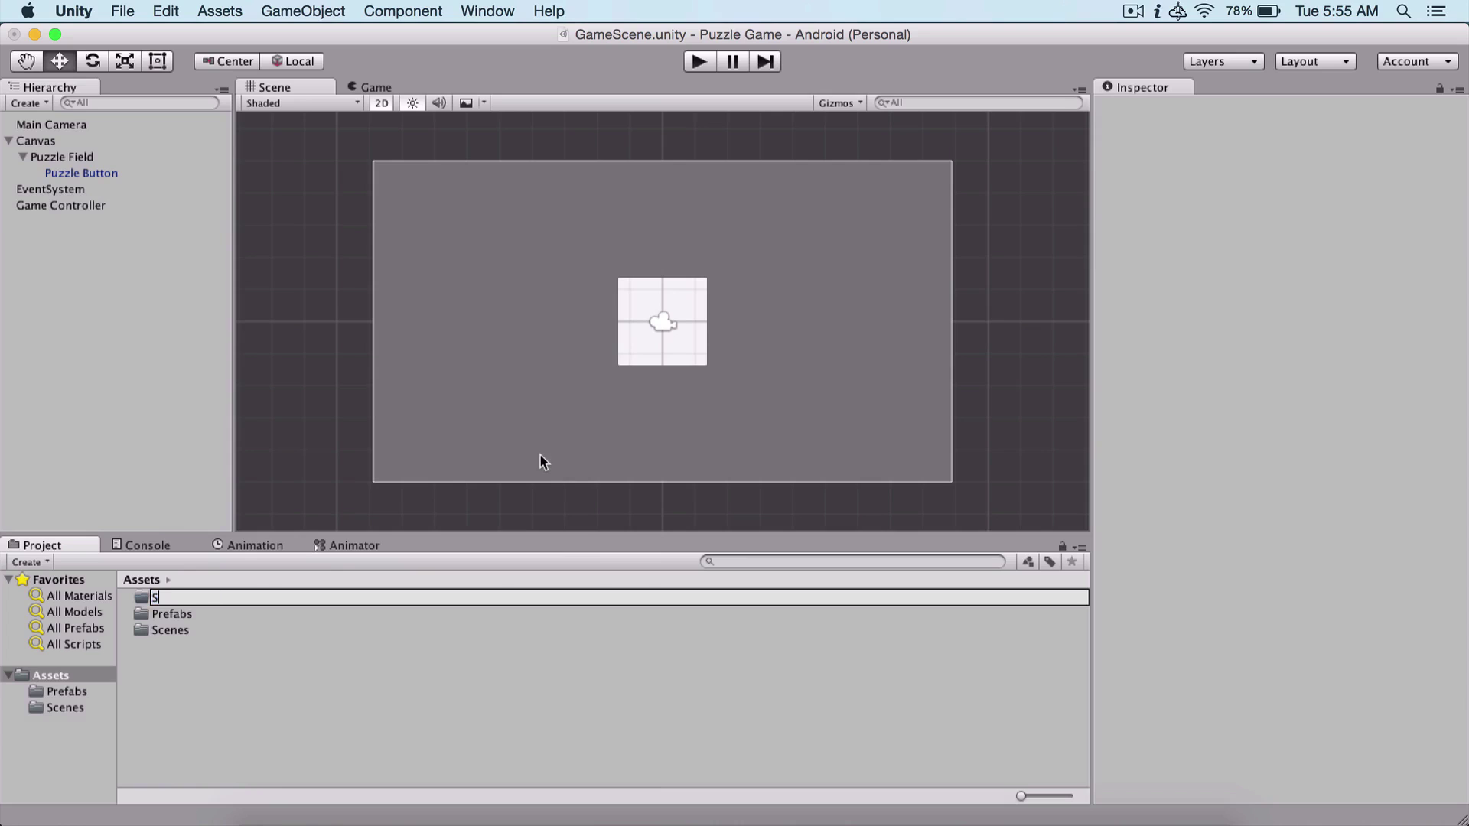
{"action": "key", "text": "Return"}
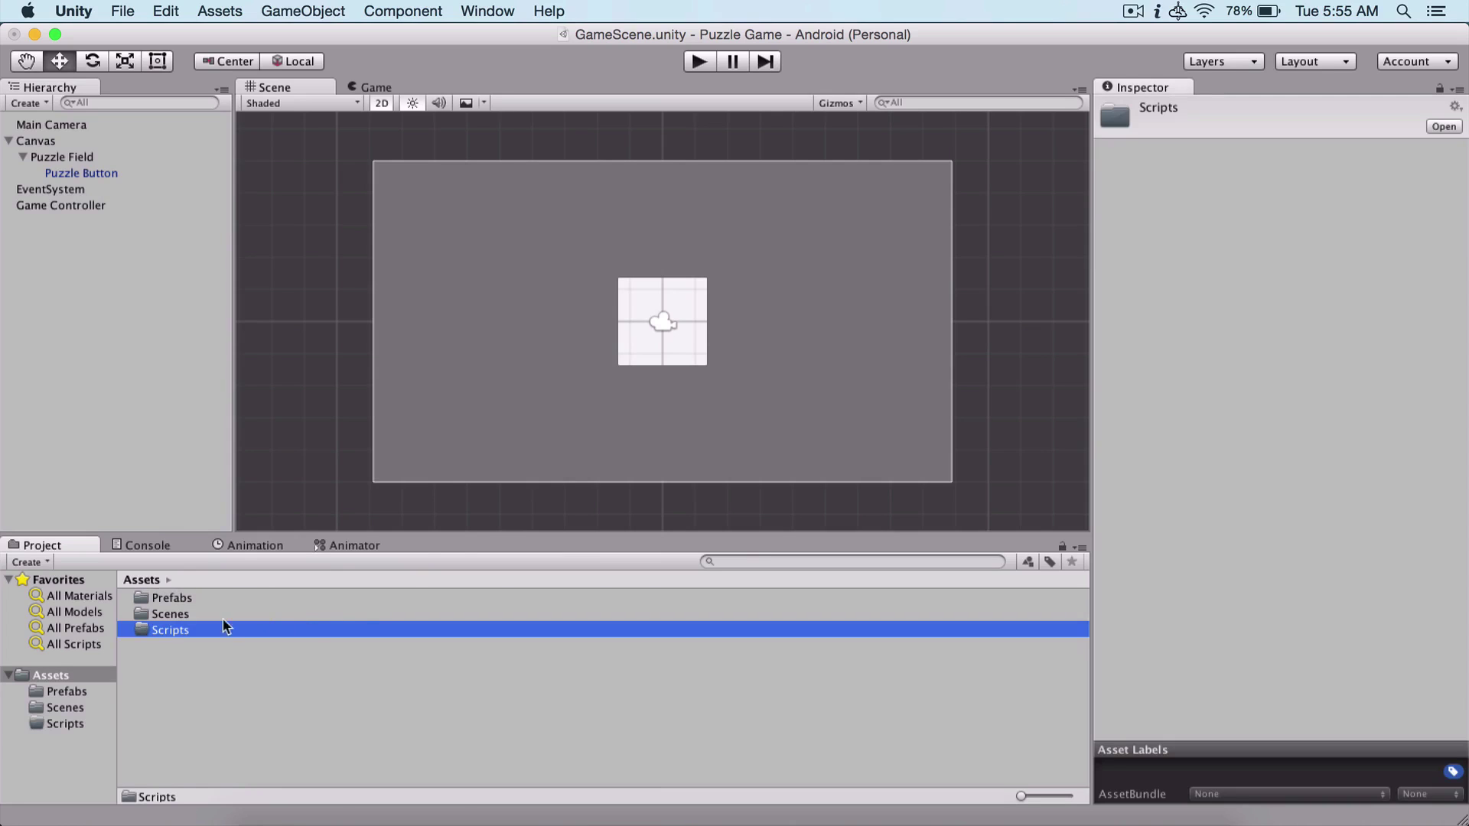
{"action": "double_click", "coordinate": [223, 624]}
Create an 'AddButtons' C# script in Scripts and attach it to Game Controller
{"action": "right_click", "coordinate": [218, 626]}
{"action": "mouse_move", "coordinate": [268, 497]}
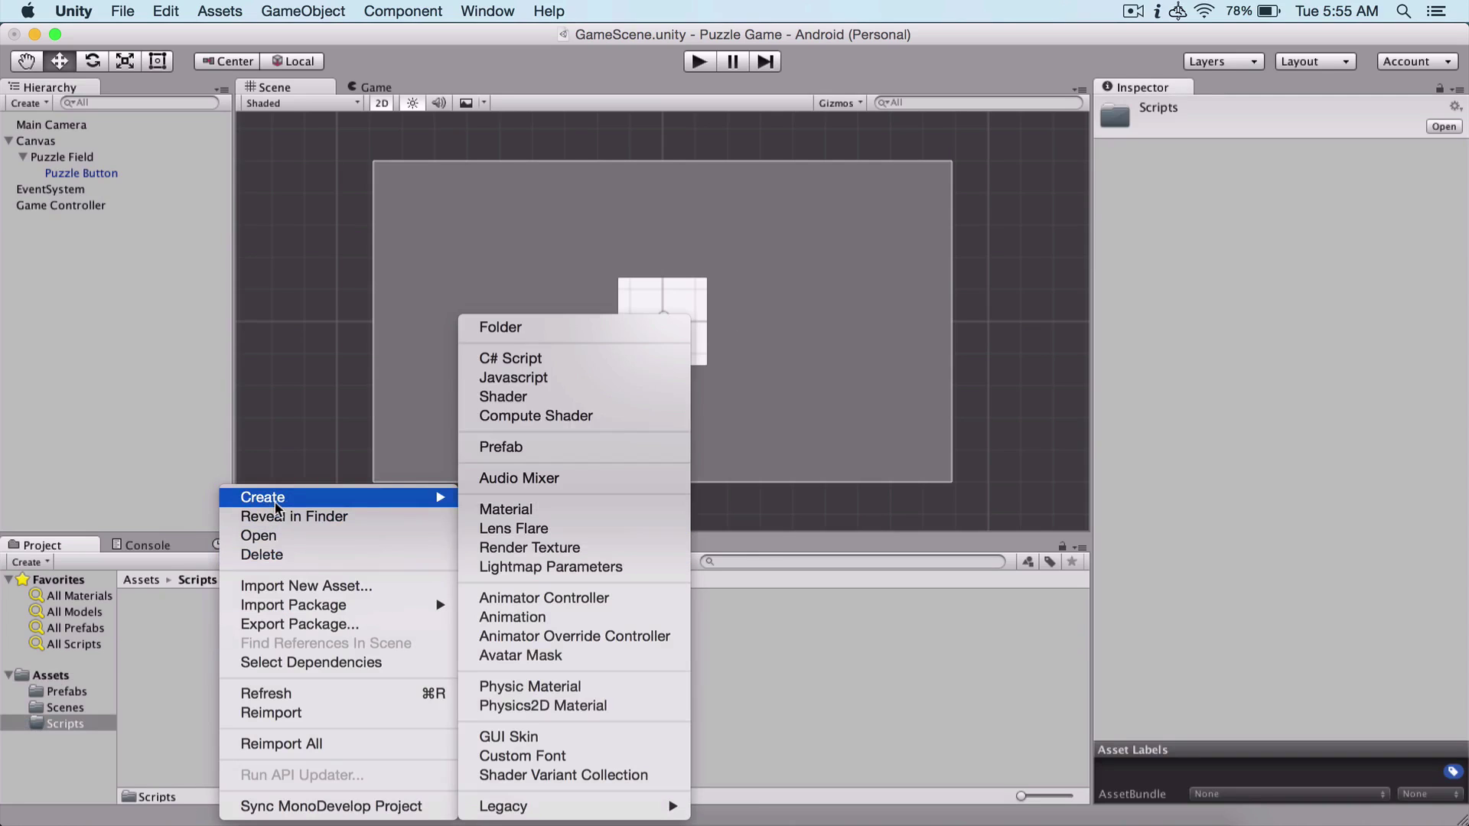
{"action": "left_click", "coordinate": [521, 358]}
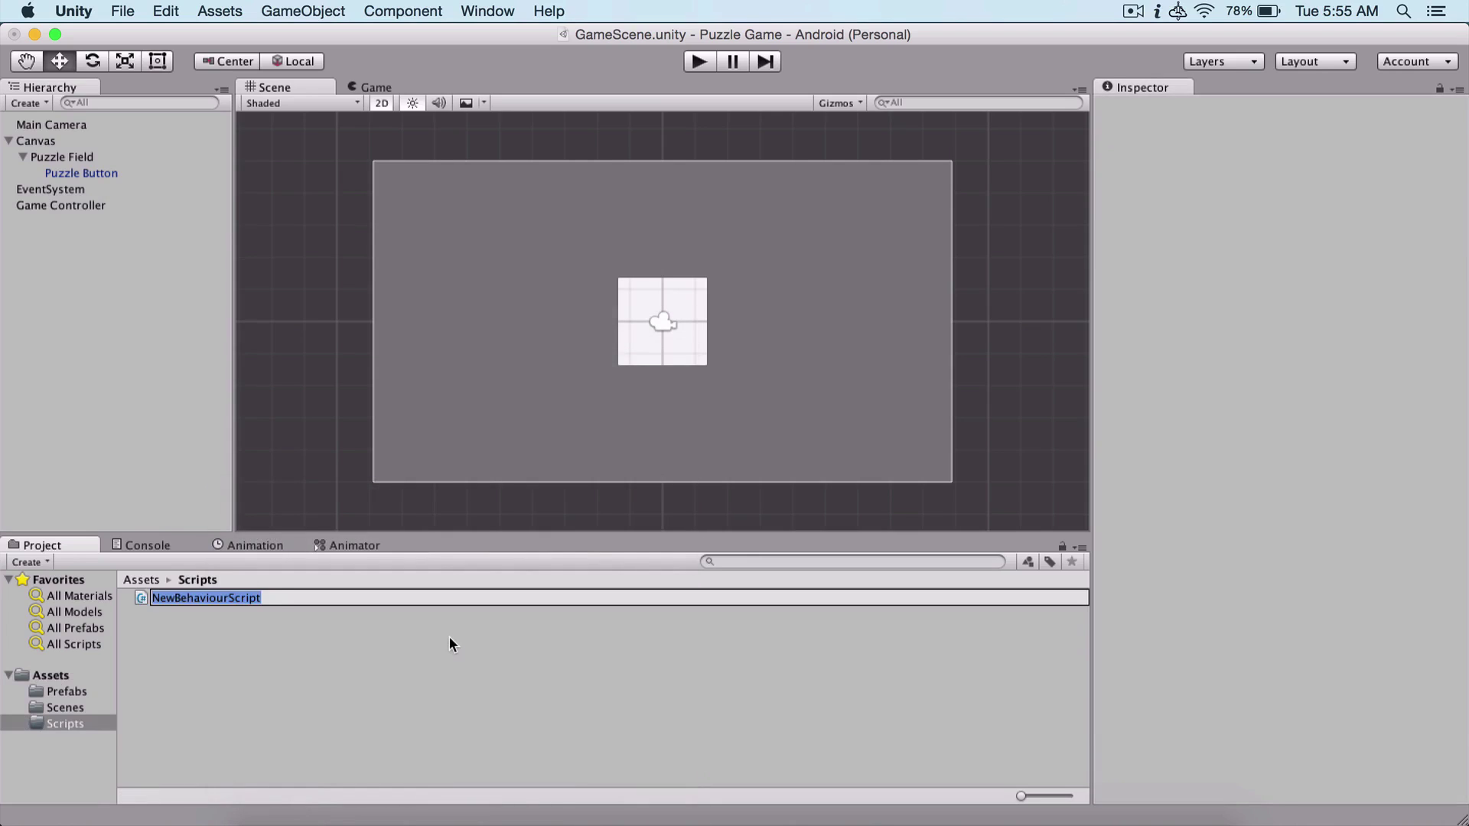
{"action": "type", "text": "AddButtons"}
{"action": "key", "text": "Return"}
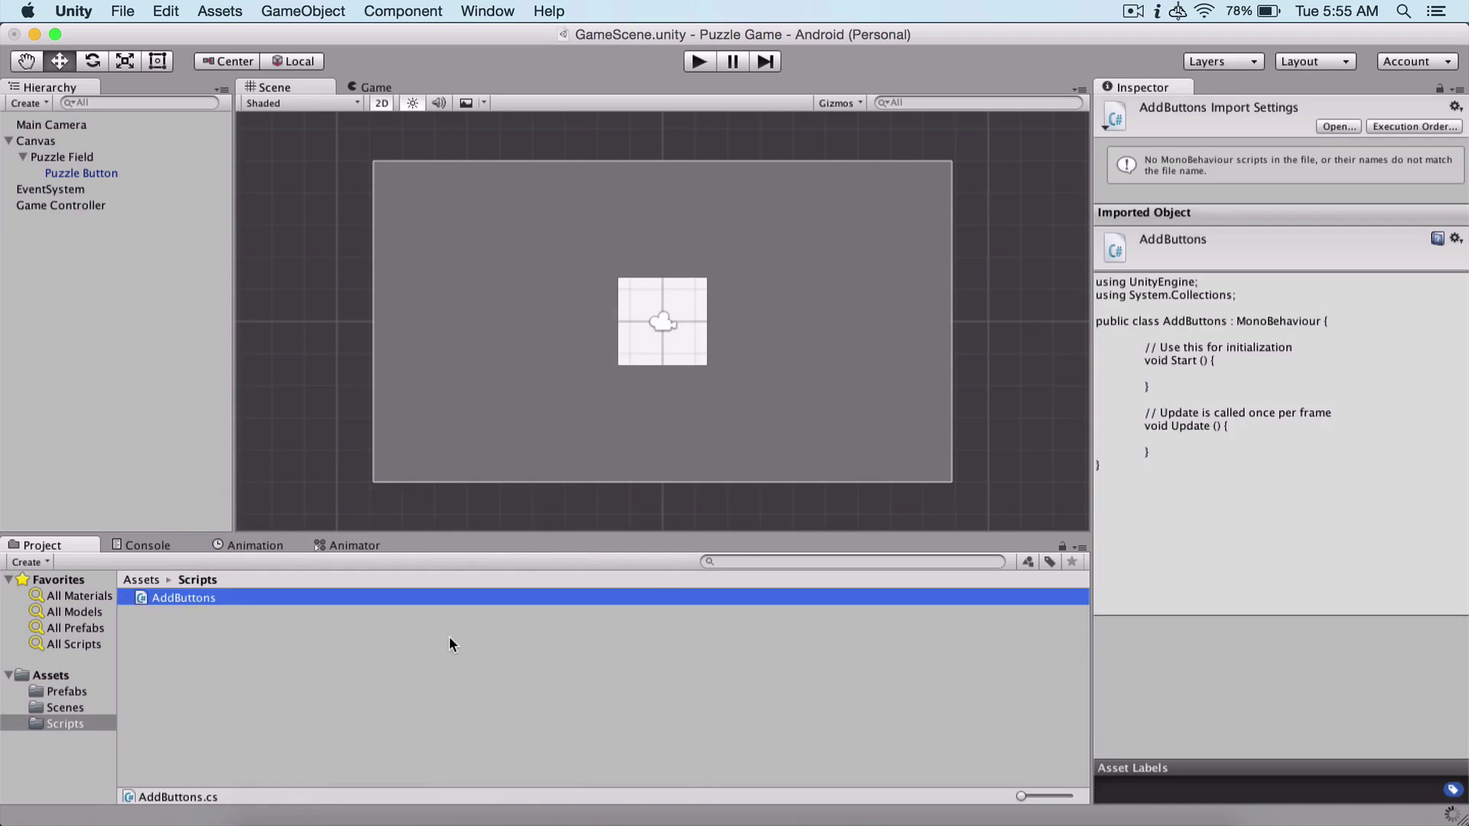
{"action": "left_click_drag", "start_coordinate": [111, 330], "coordinate": [71, 202]}
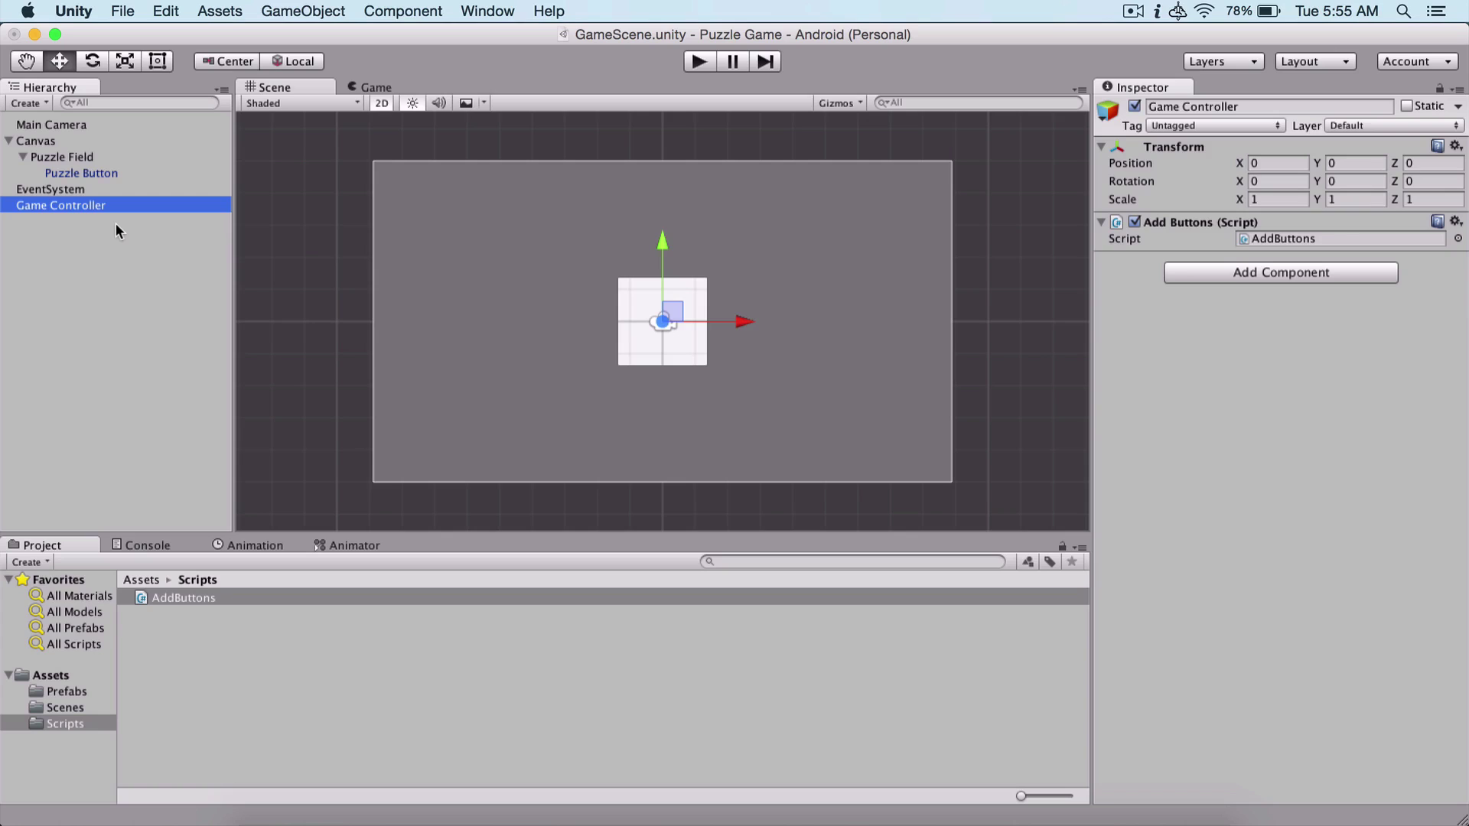
On Puzzle Field's Grid Layout Group, return Cell Size X to 200 after nudging it, then expand and collapse Padding
{"action": "left_click", "coordinate": [103, 157]}
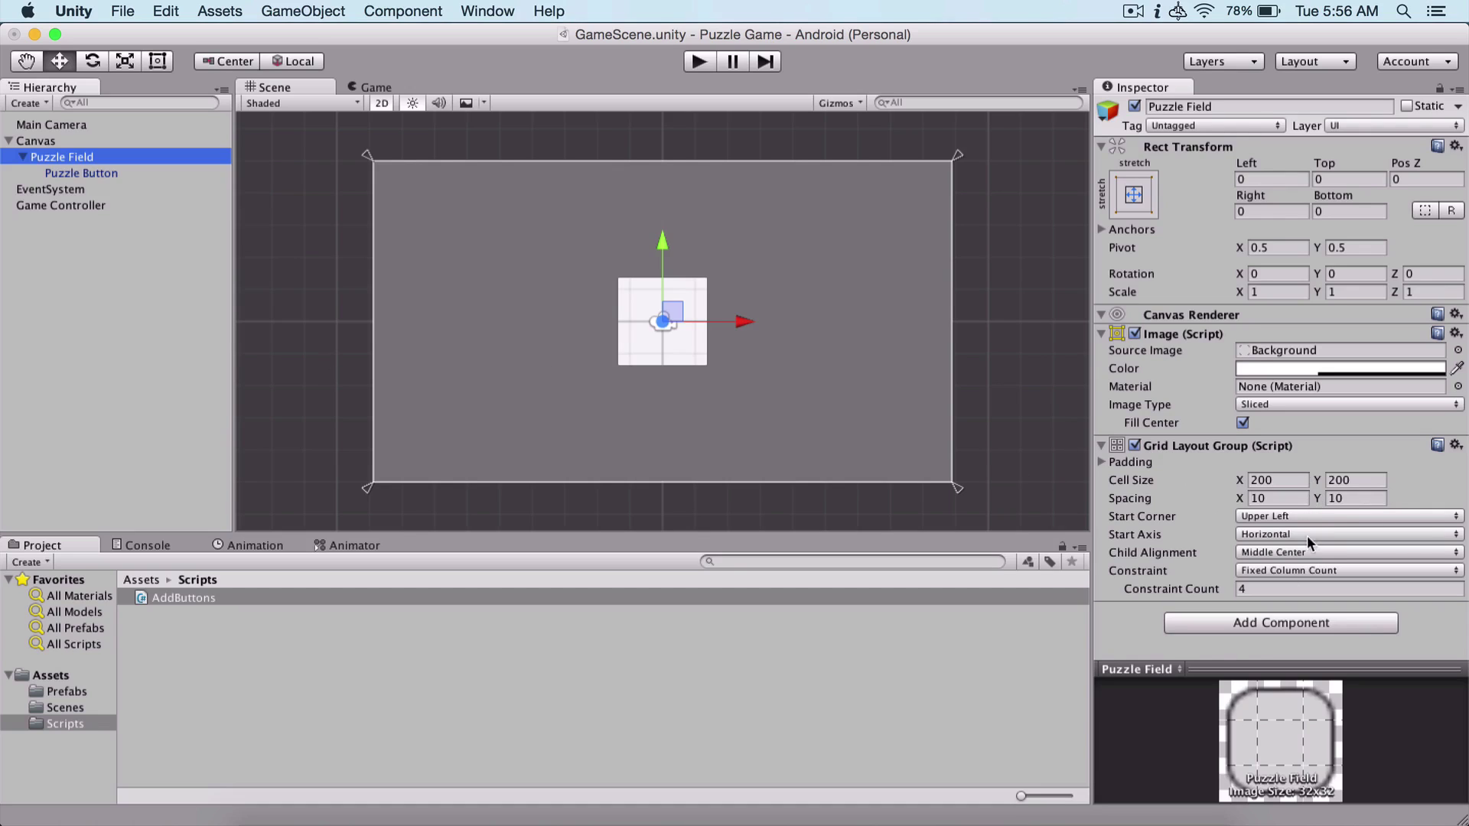
{"action": "left_click", "coordinate": [1138, 485]}
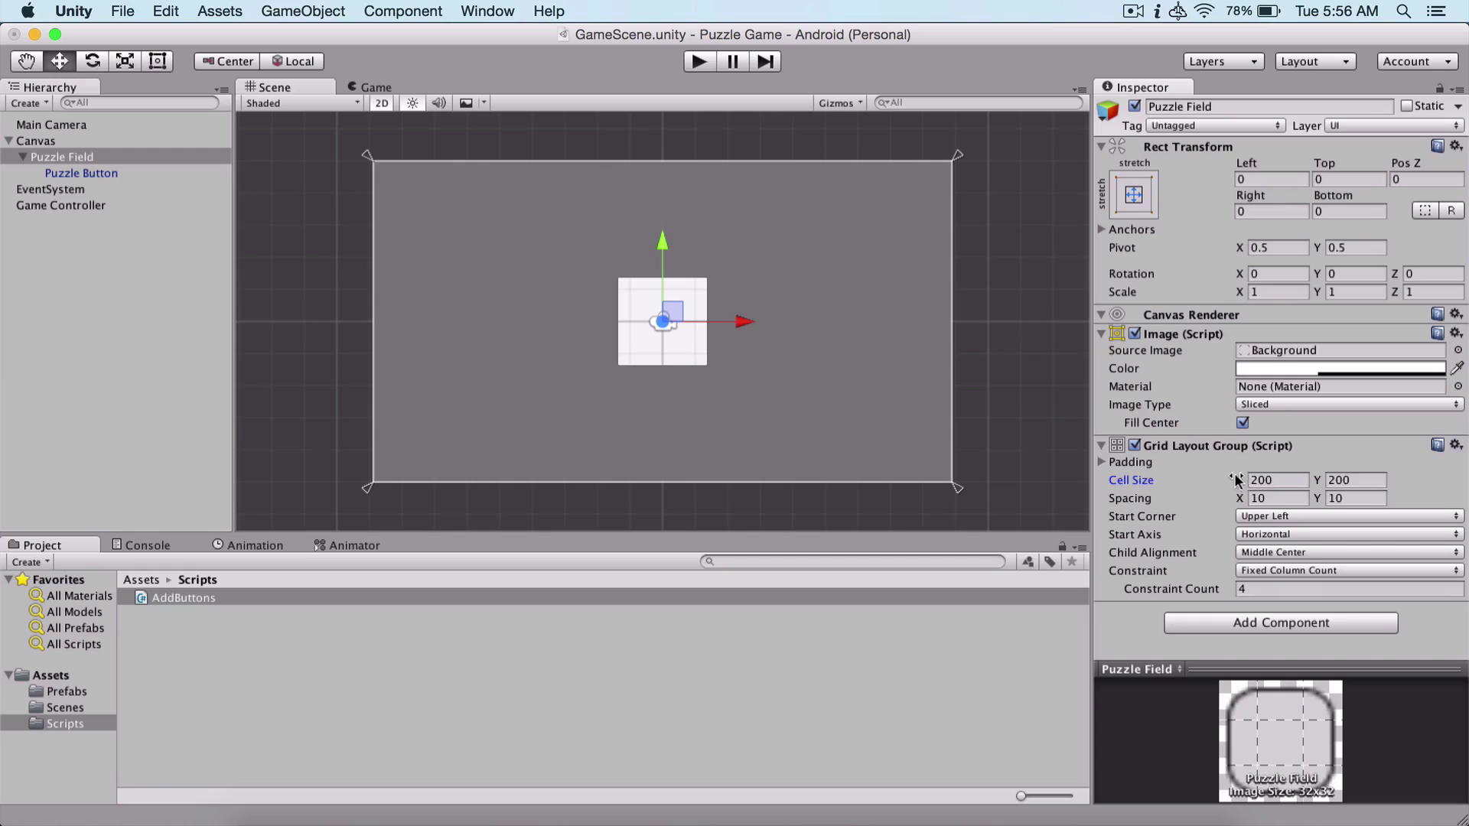
{"action": "left_click_drag", "start_coordinate": [1239, 482], "coordinate": [1336, 480]}
{"action": "left_click", "coordinate": [1285, 480]}
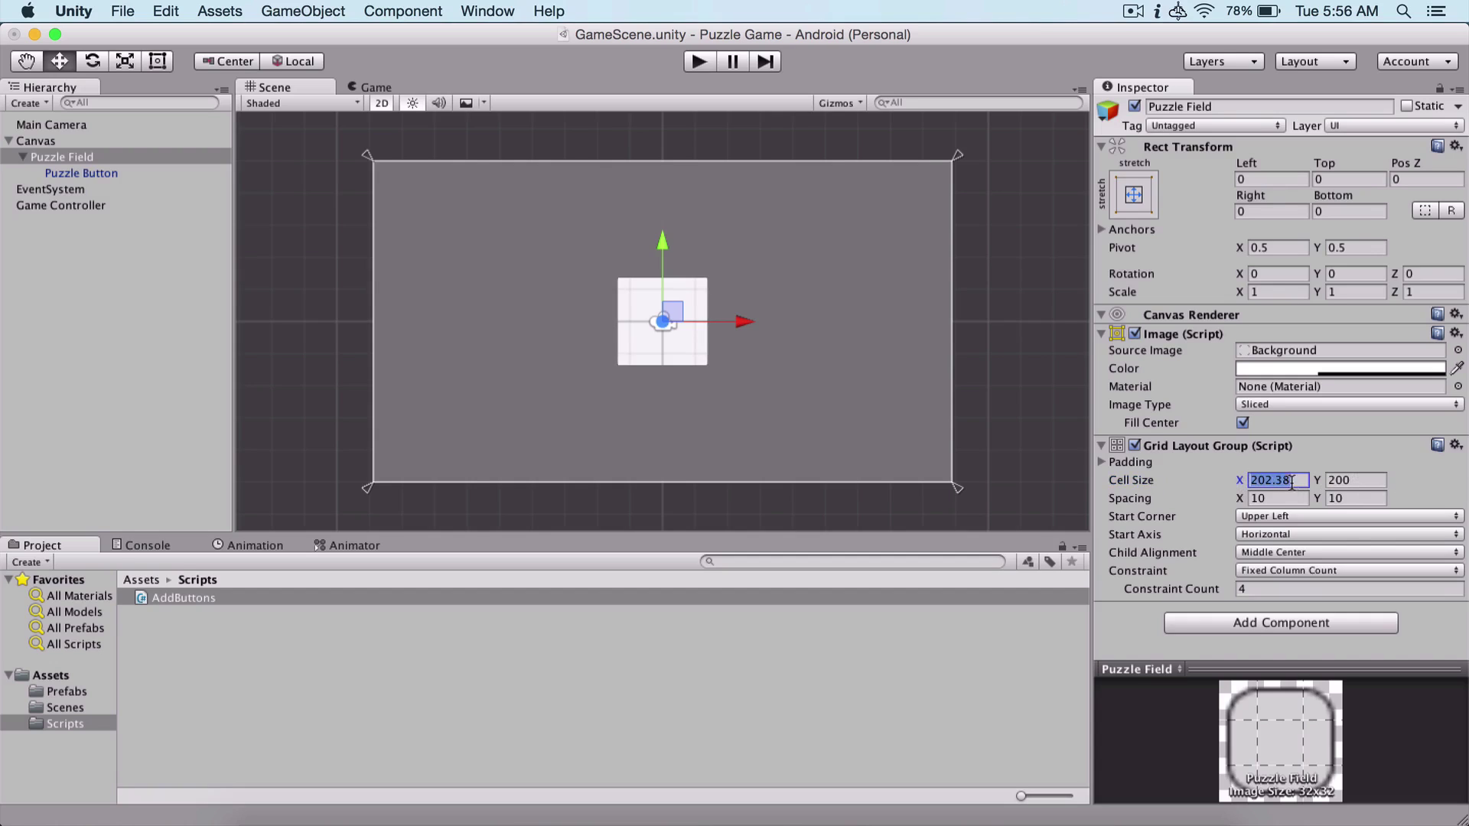
{"action": "type", "text": "200"}
{"action": "left_click", "coordinate": [1100, 461]}
{"action": "left_click", "coordinate": [1100, 462]}
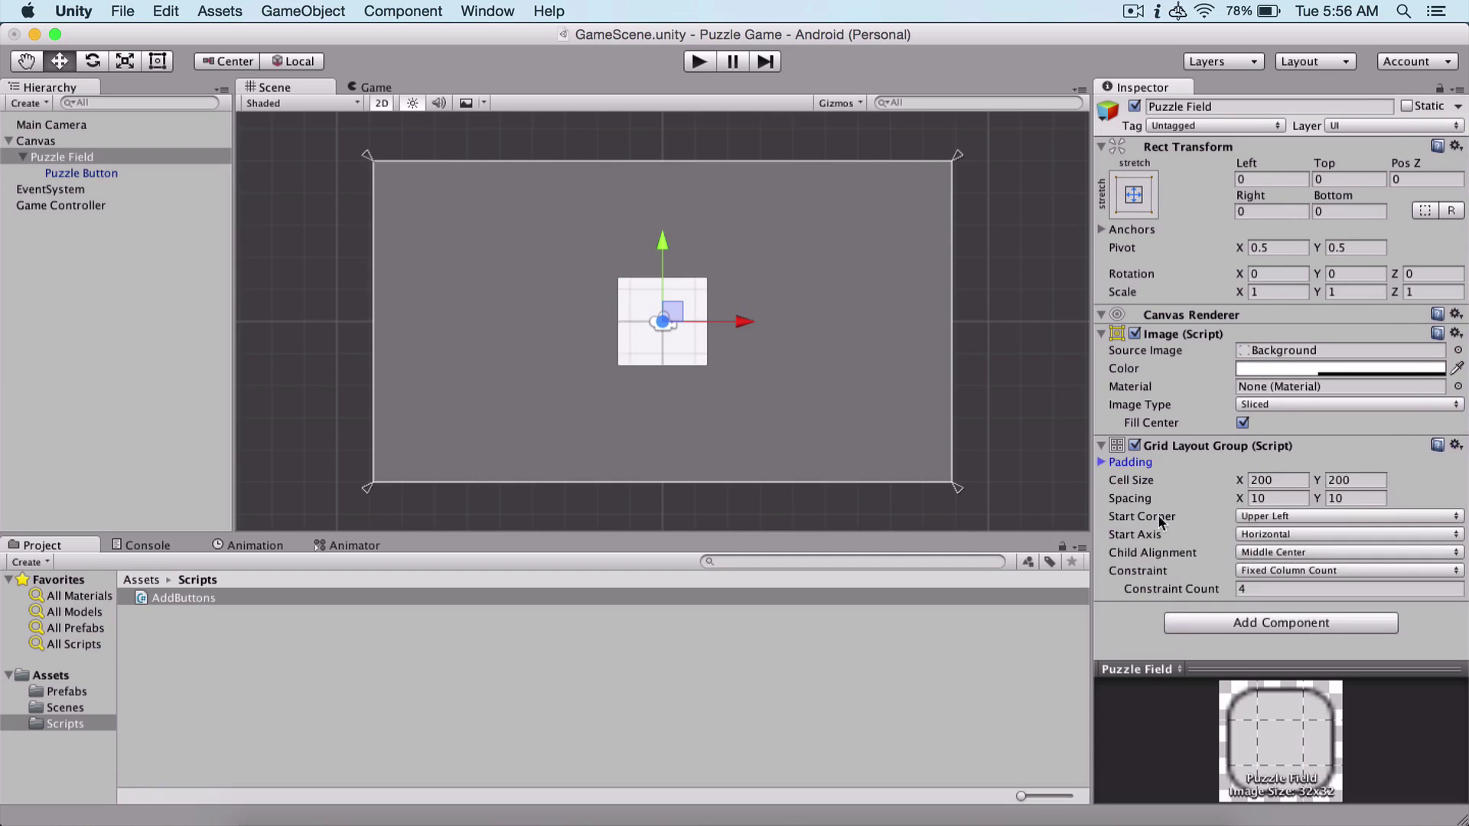